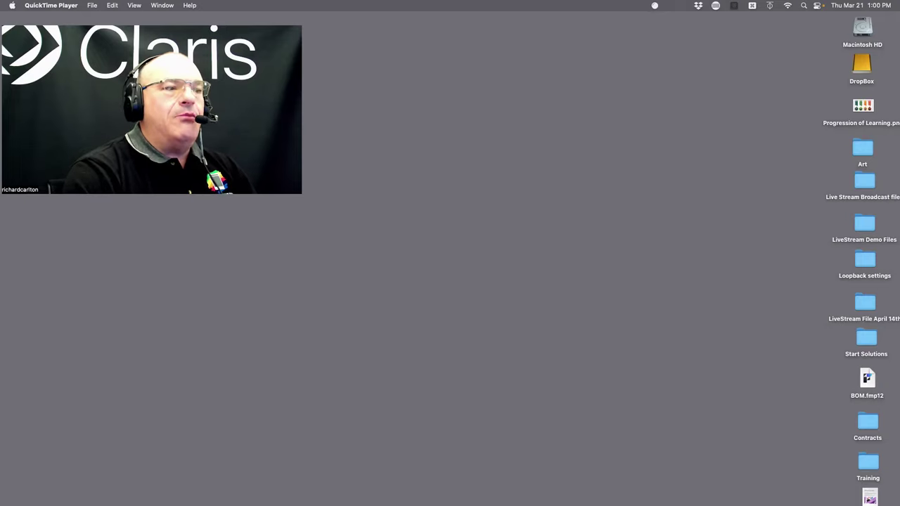
Bring up QuickTime Player's Open dialog listing the Desktop's contents.
key(super+o)
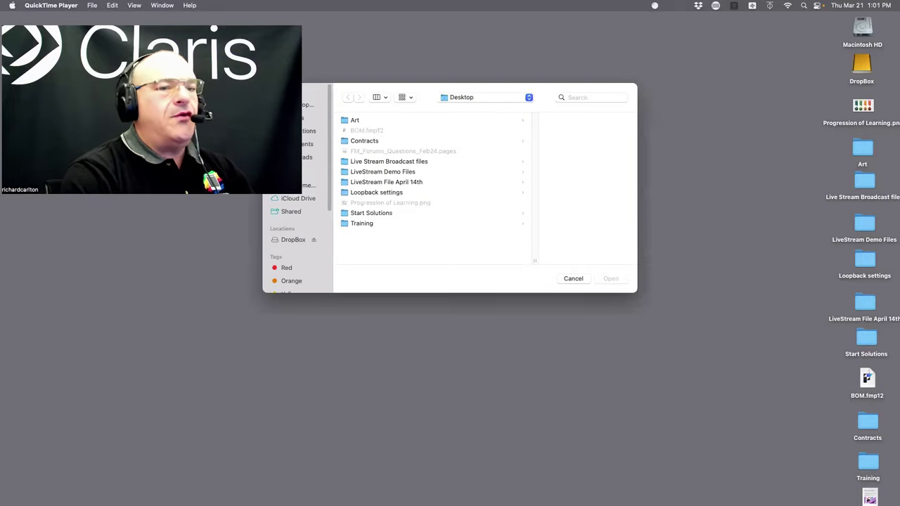
key(Return)
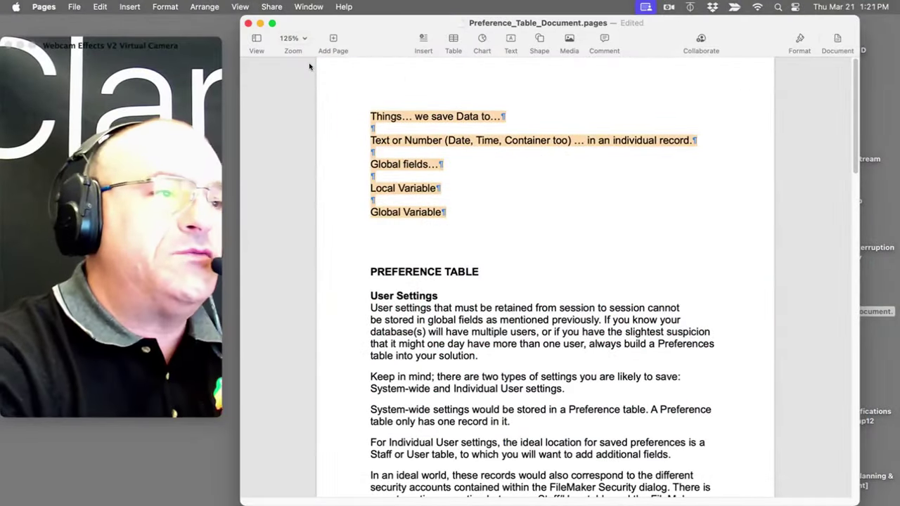
Select the five short note paragraphs in the Pages notes list.
click(456, 172)
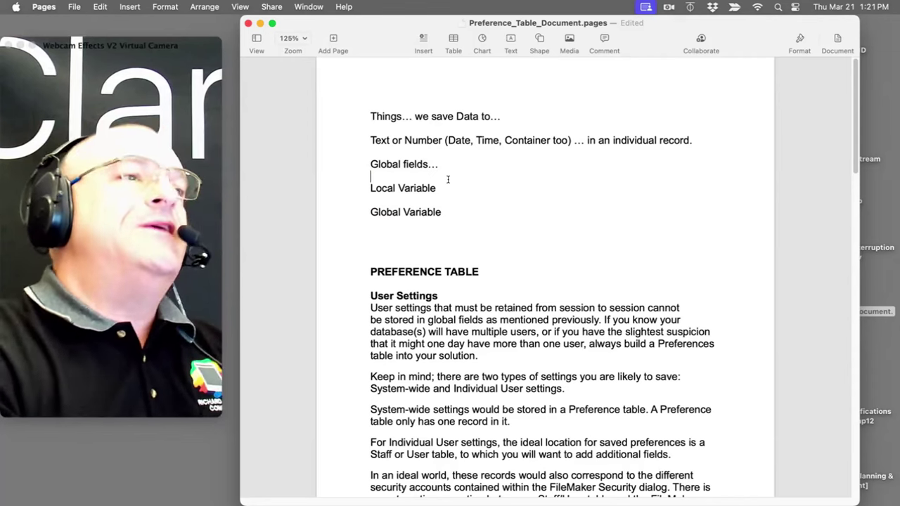
drag(446, 213, 367, 164)
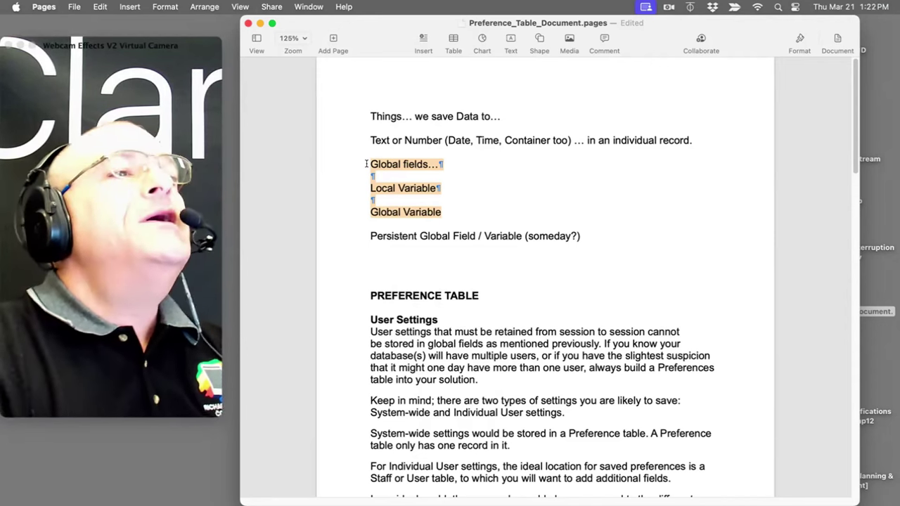
Append 'not preserved past the session' to Global fields and '… very short shelf Life' to Local Variable.
click(474, 159)
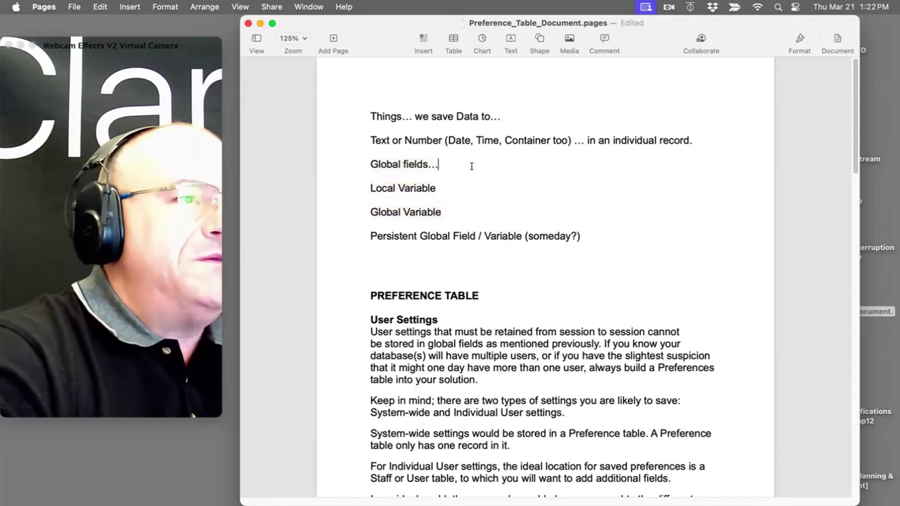
text(not pres)
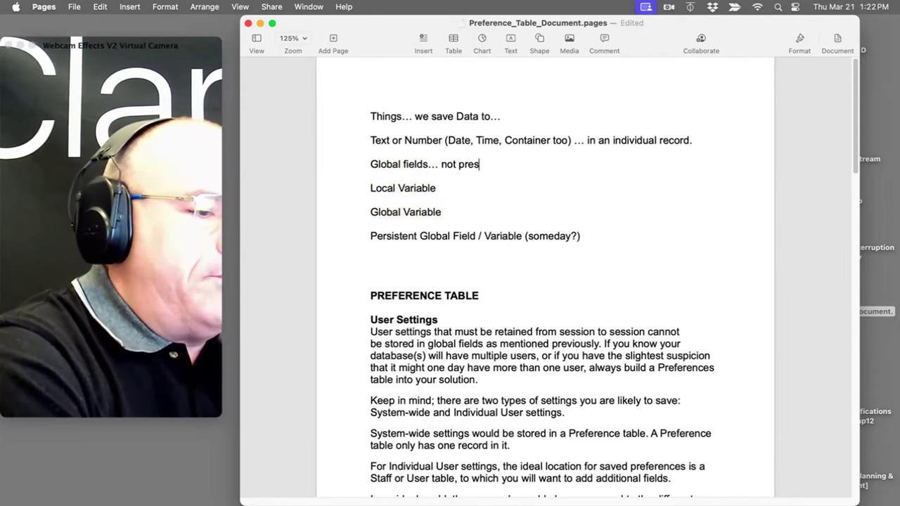
text(erved past th)
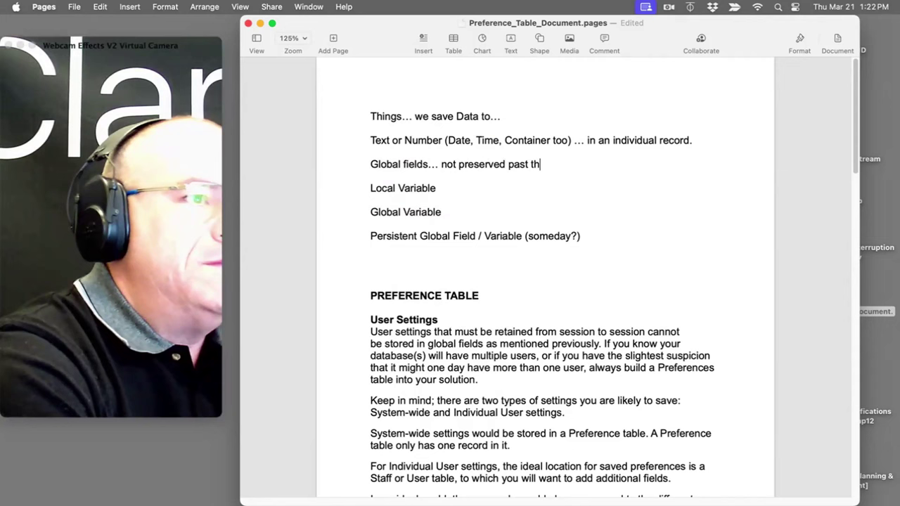
text(e session)
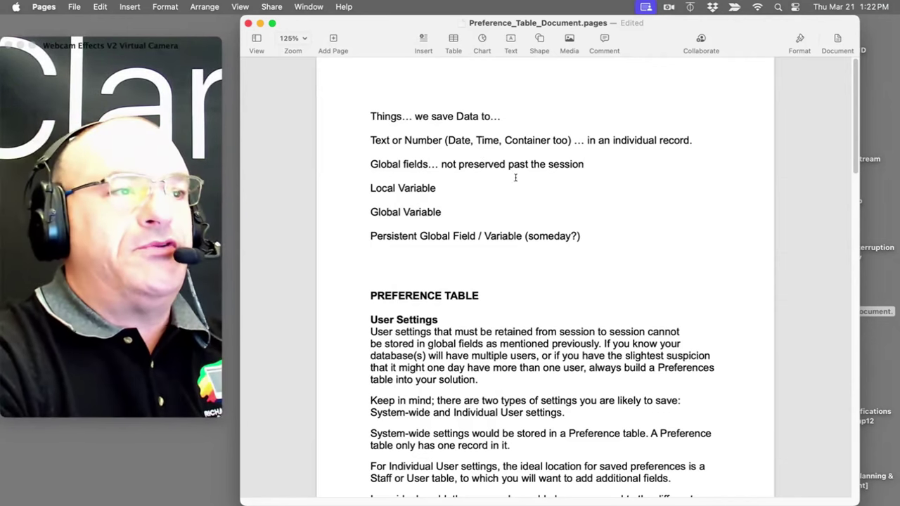
click(471, 188)
text(… v)
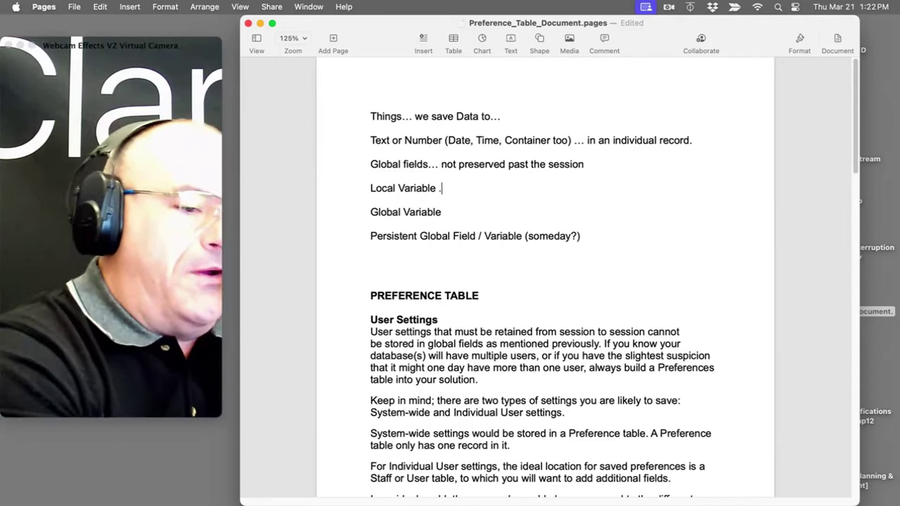
text(ery )
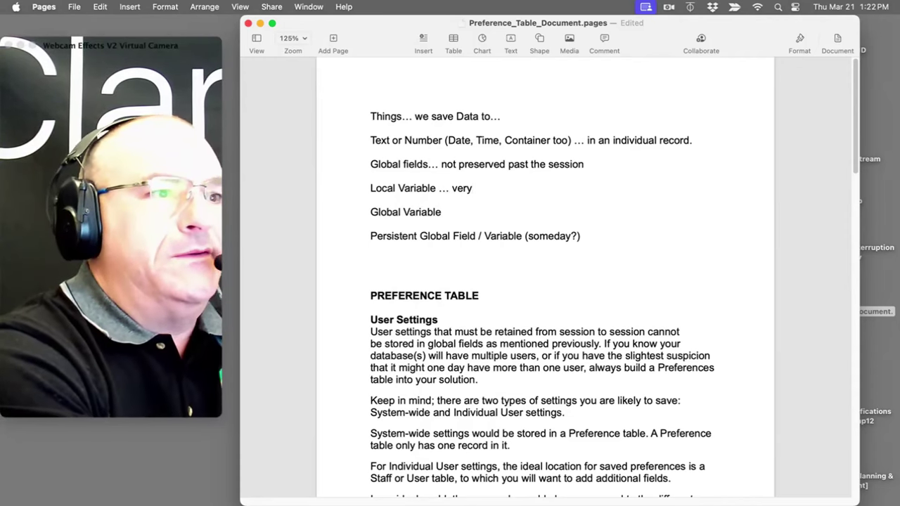
text(short shy;e)
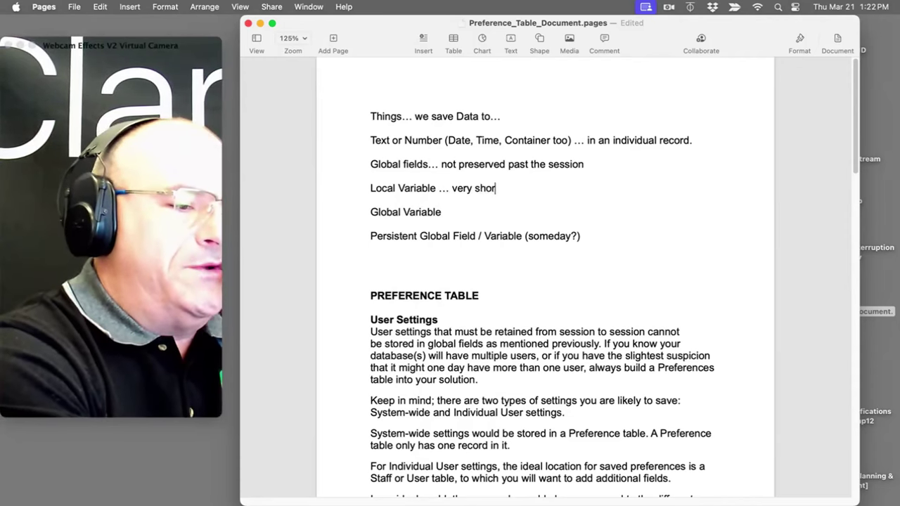
key(BackSpace)
key(BackSpace)
key(BackSpace)
text(elf Life)
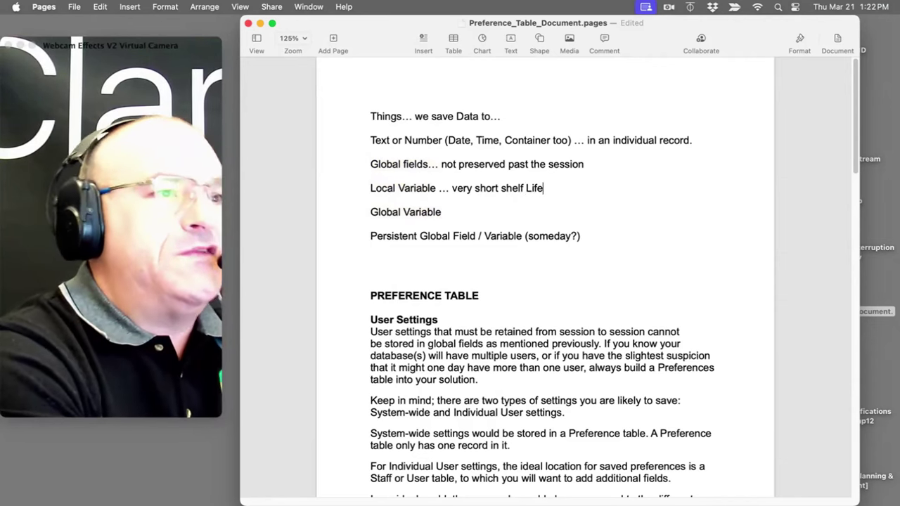
click(490, 211)
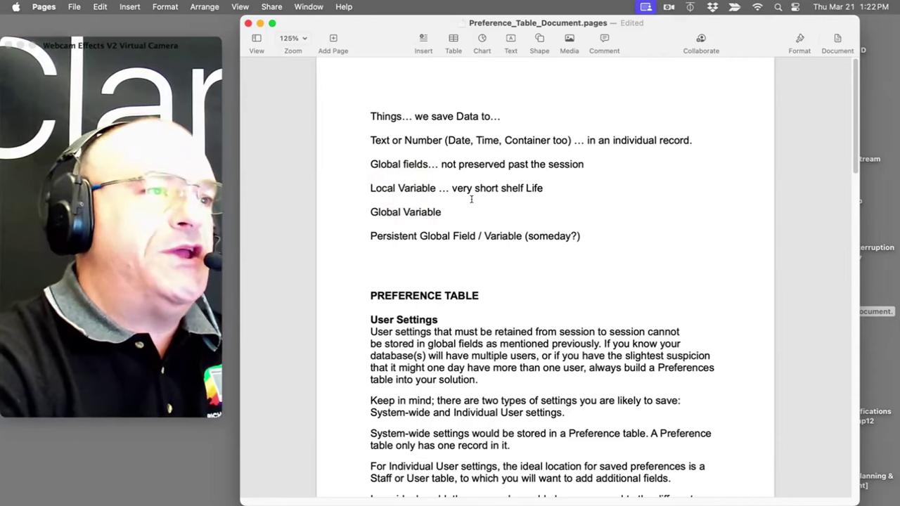
Copy the '… not preserved past the session' note and paste it after Global Variable.
drag(592, 159, 452, 162)
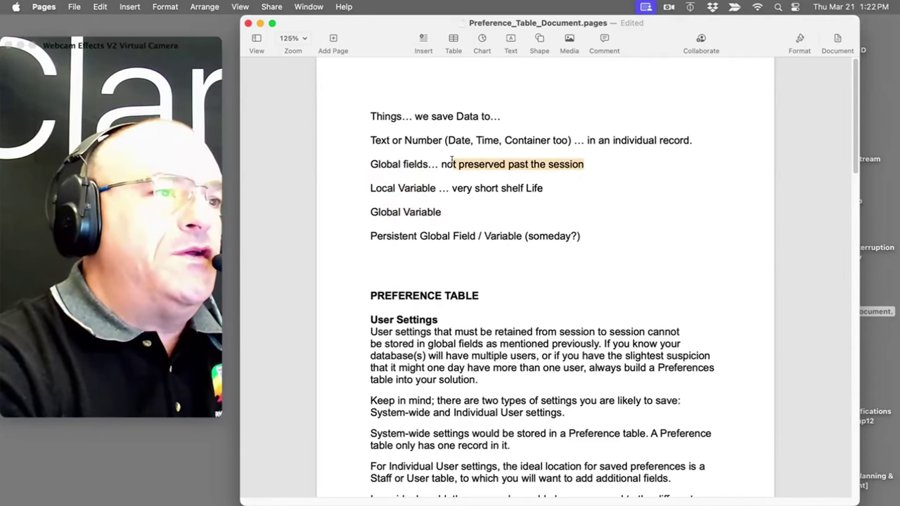
click(447, 209)
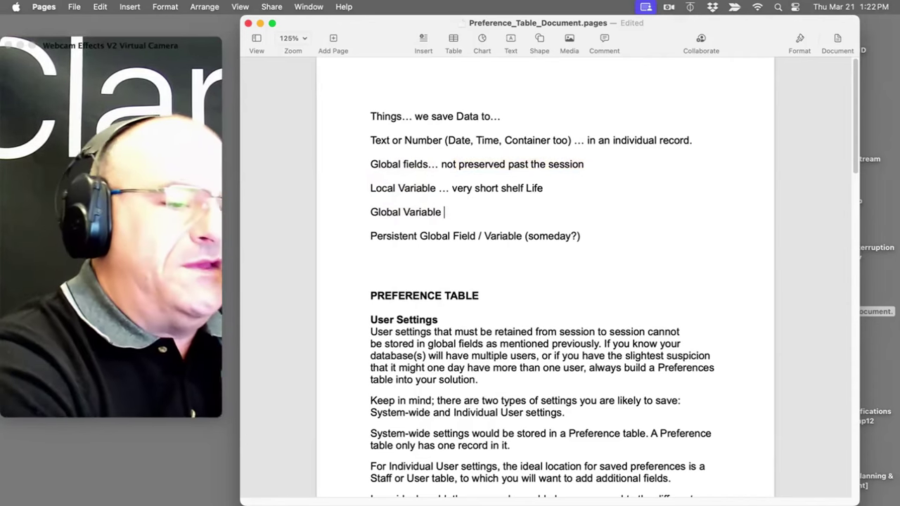
drag(592, 163, 427, 165)
key(super+c)
click(454, 212)
key(super+v)
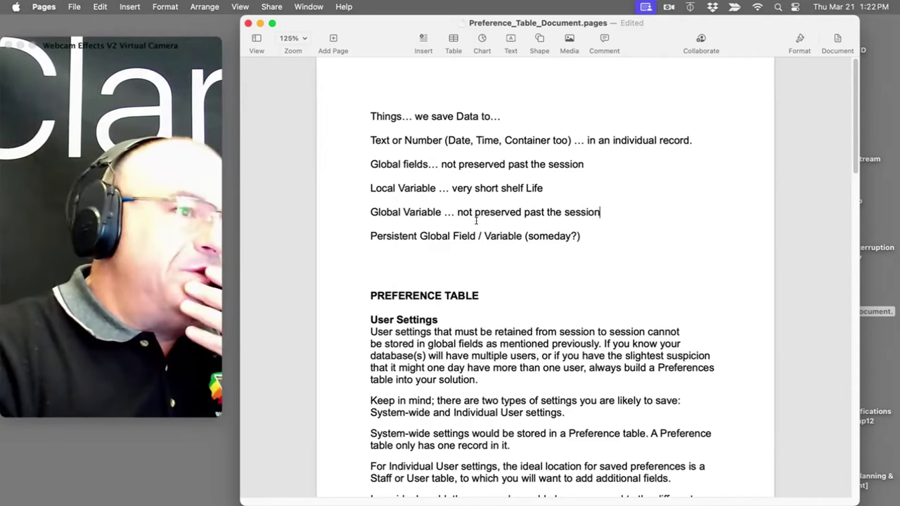
scroll(424, 246, down, 1)
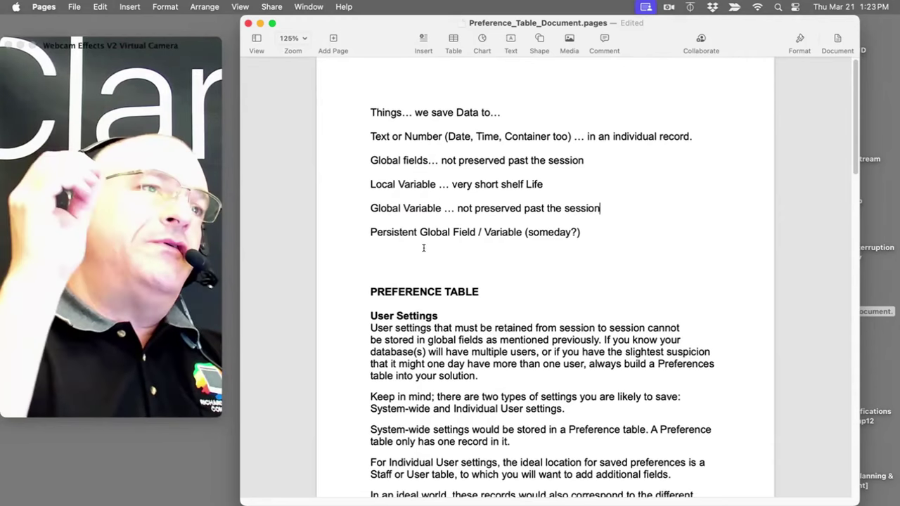
click(422, 244)
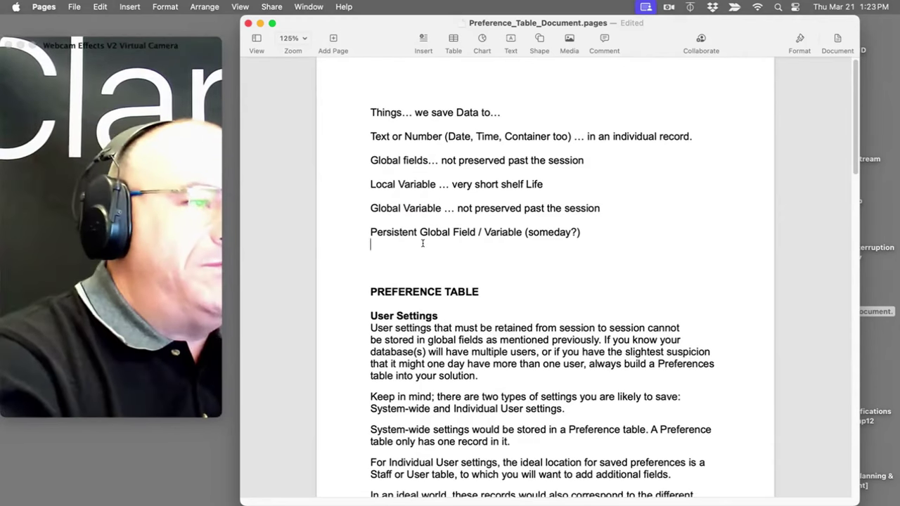
scroll(455, 294, down, 1)
scroll(455, 295, down, 10)
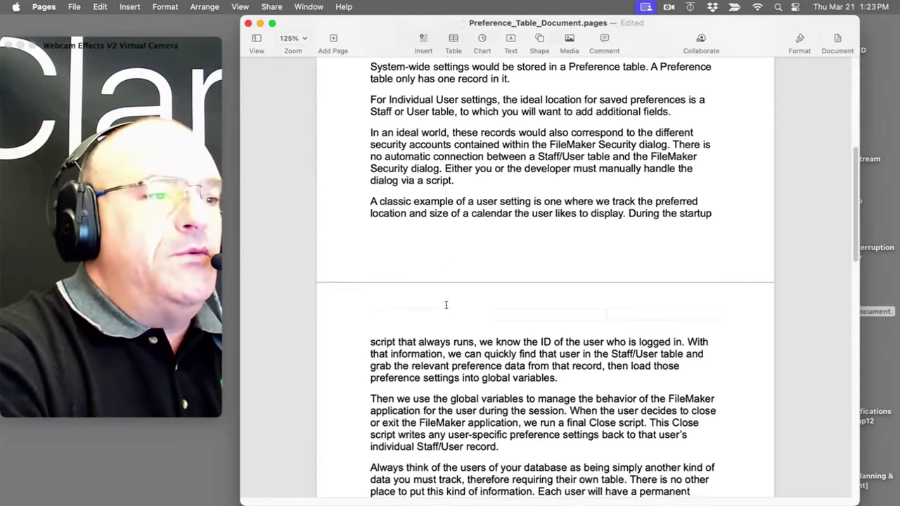
scroll(448, 307, down, 12)
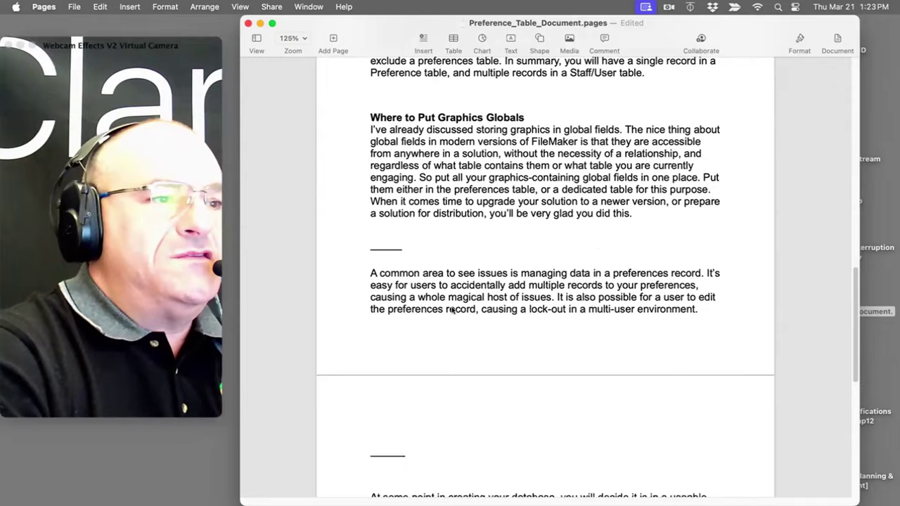
scroll(453, 305, down, 5)
scroll(452, 305, up, 15)
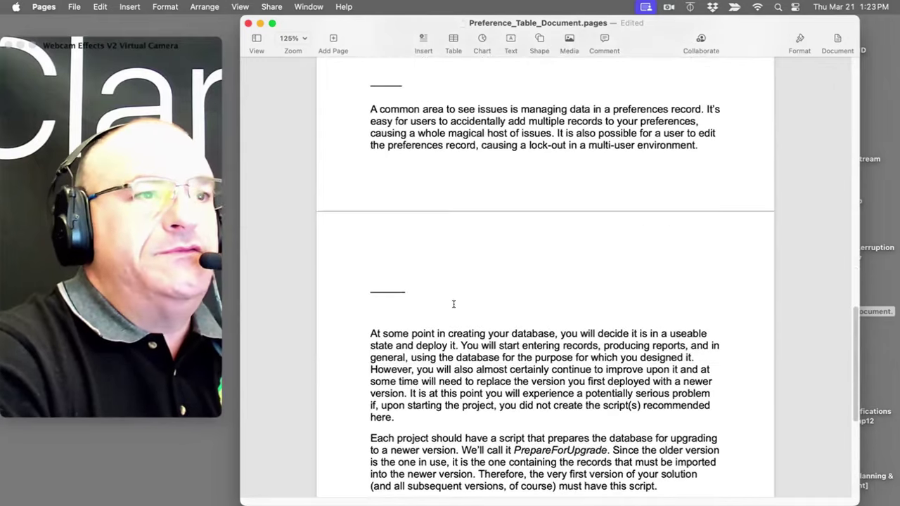
scroll(452, 305, up, 15)
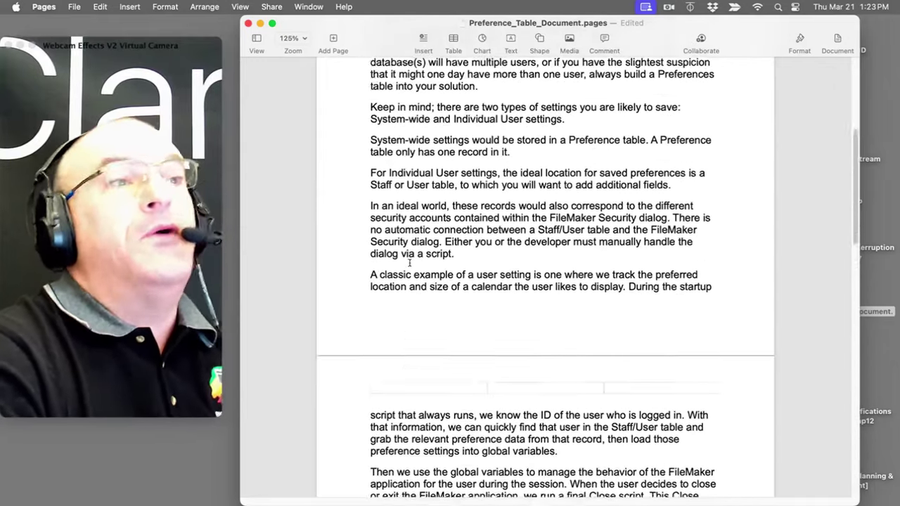
click(388, 160)
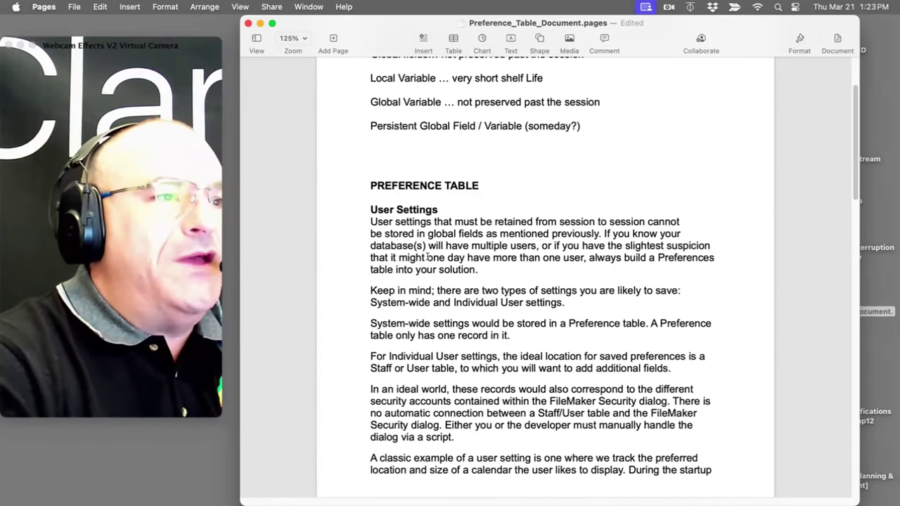
drag(437, 210, 367, 209)
Bold the phrase 'System-wide settings' in the Preference Table notes.
click(370, 324)
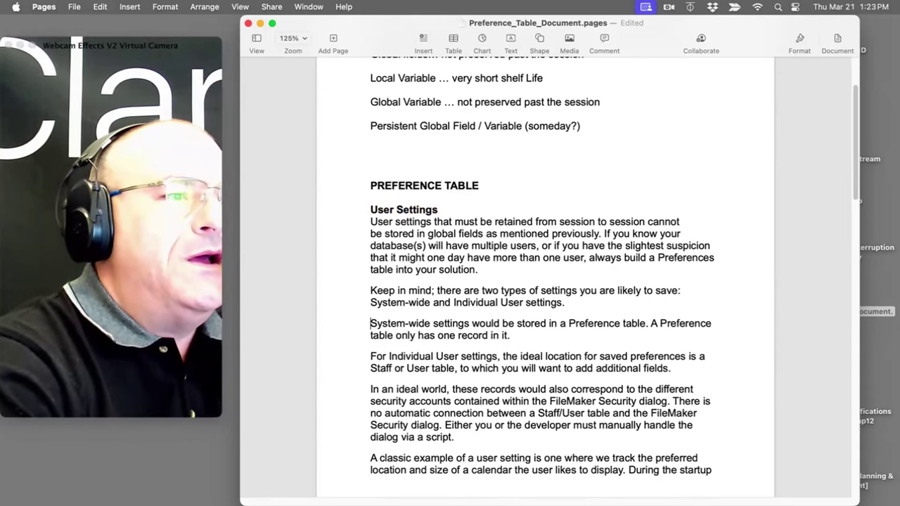
drag(470, 324, 349, 320)
key(super+b)
click(475, 303)
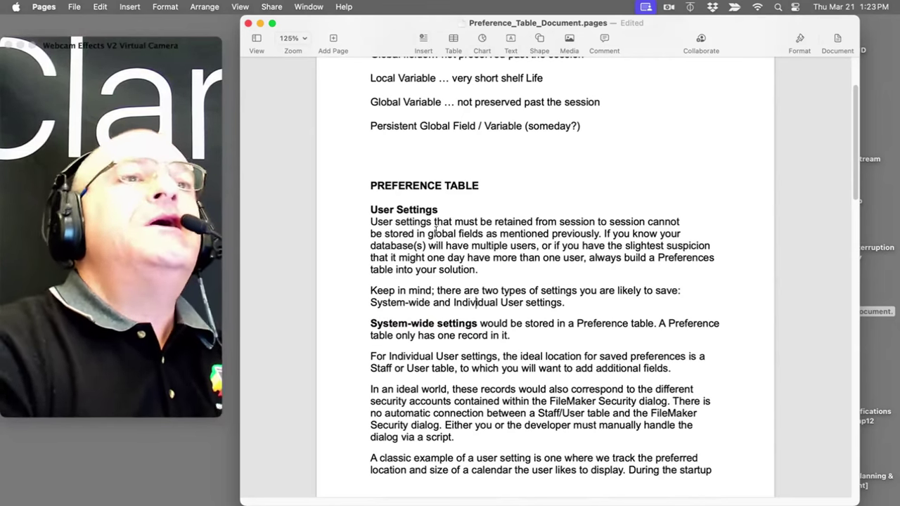
drag(566, 29, 540, 388)
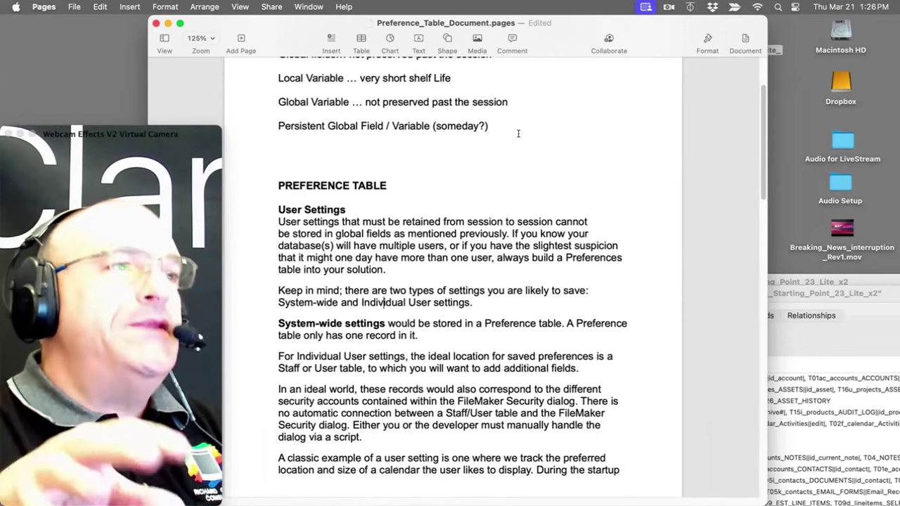
In the Manage Database Fields list, select CalendarCategoriesCardPreference and show its field Type choices.
key(super+Tab)
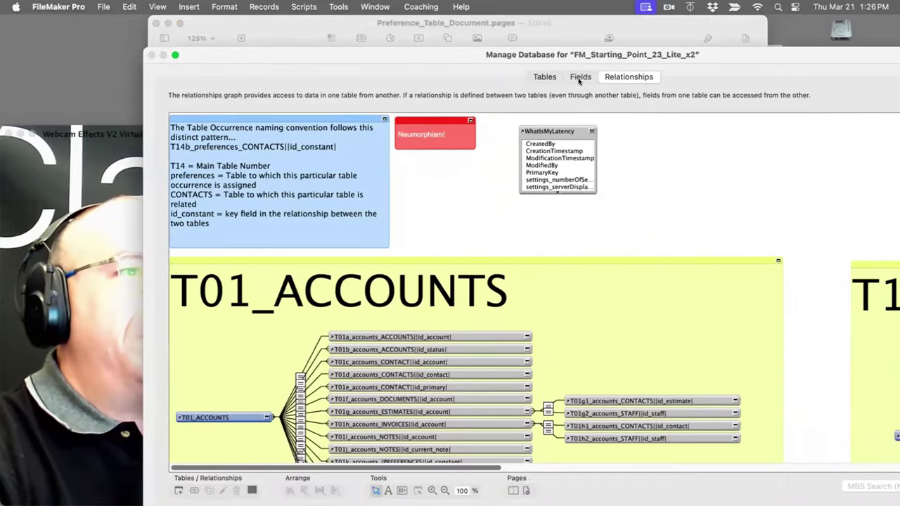
click(581, 78)
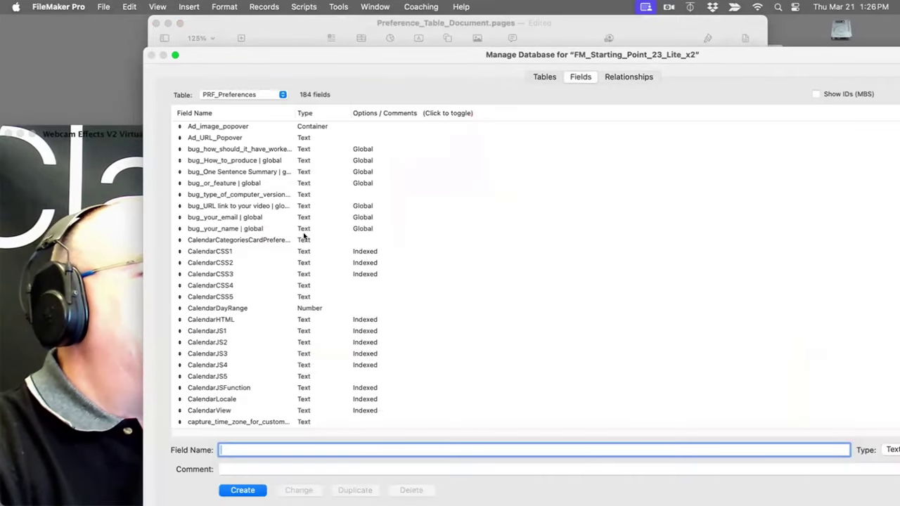
click(282, 240)
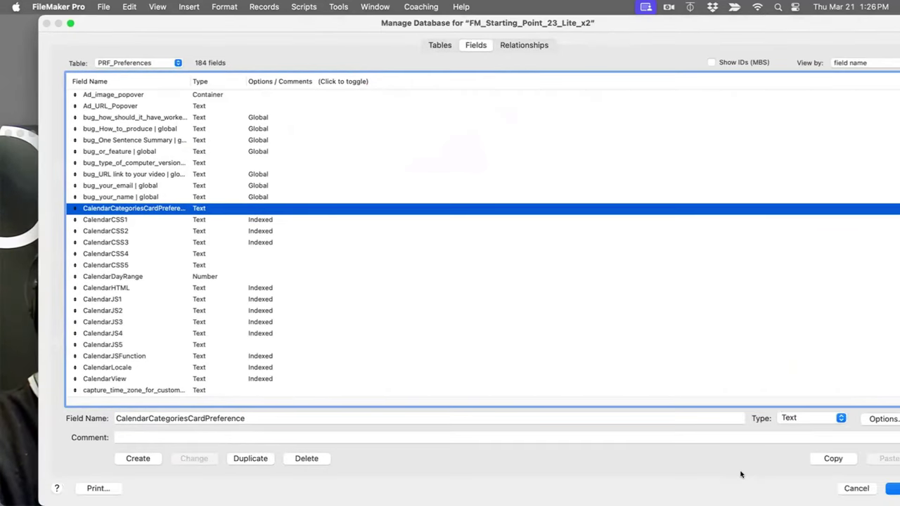
click(789, 420)
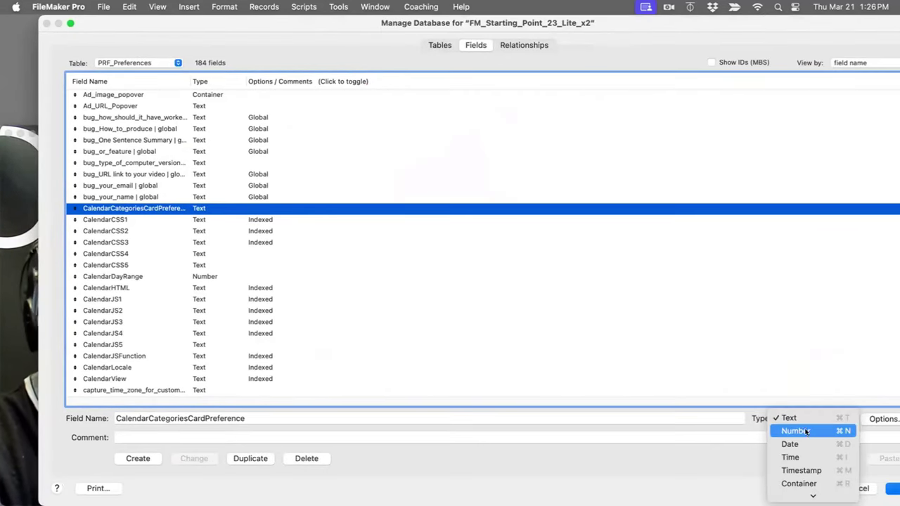
scroll(809, 471, down, 2)
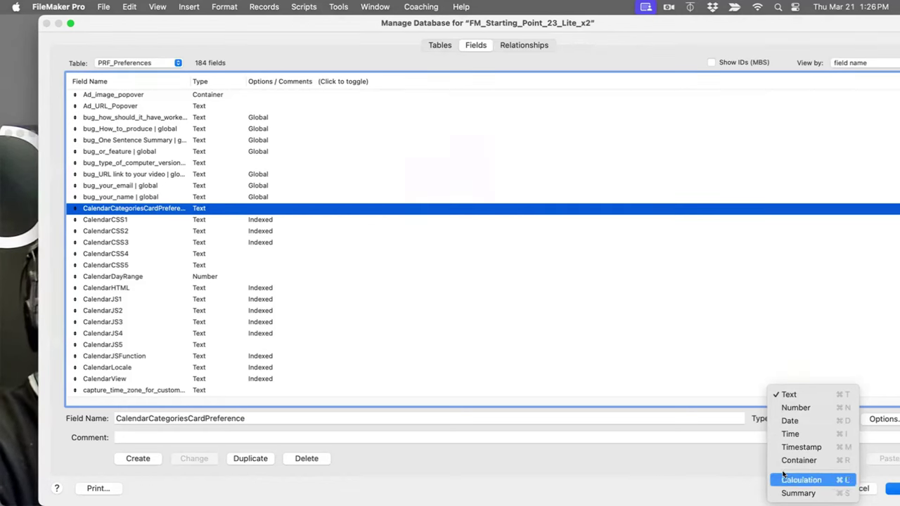
Check CalendarCategoriesCardPreference's Storage options, then cancel Field Options and Manage Database unchanged.
key(Escape)
click(524, 44)
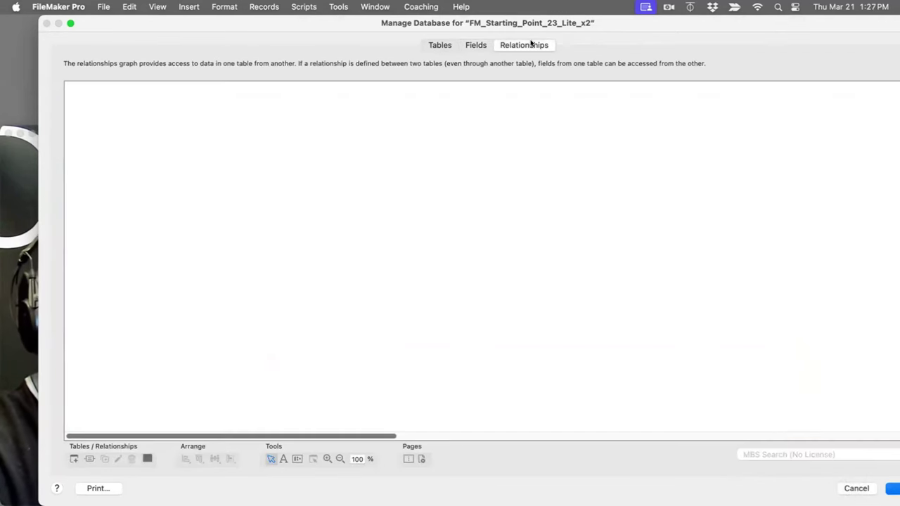
click(475, 44)
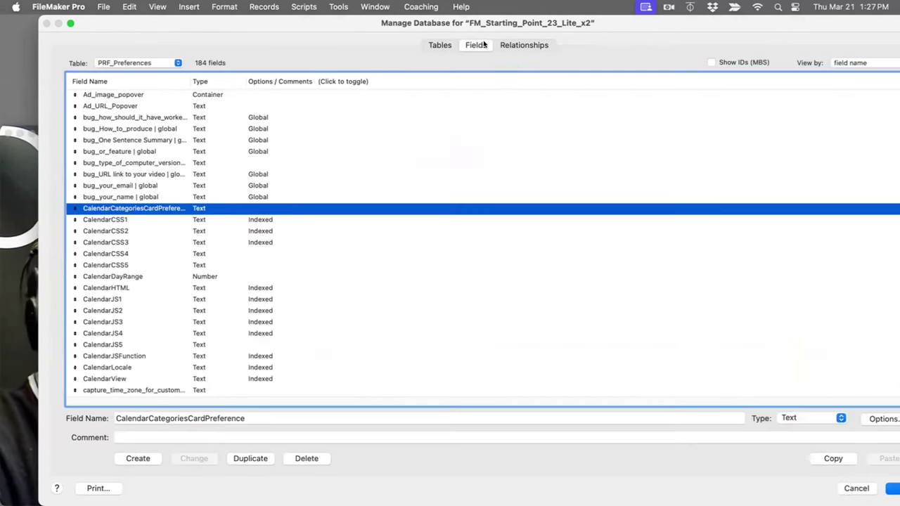
click(884, 419)
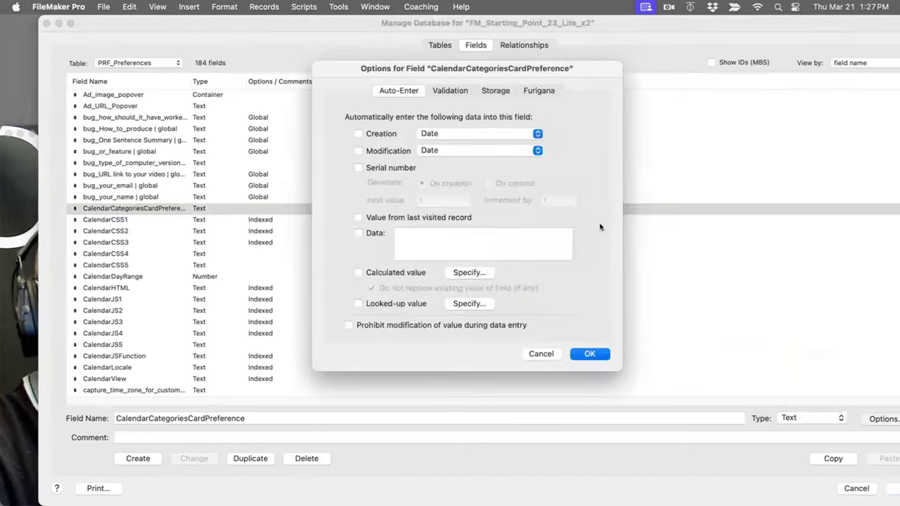
click(493, 88)
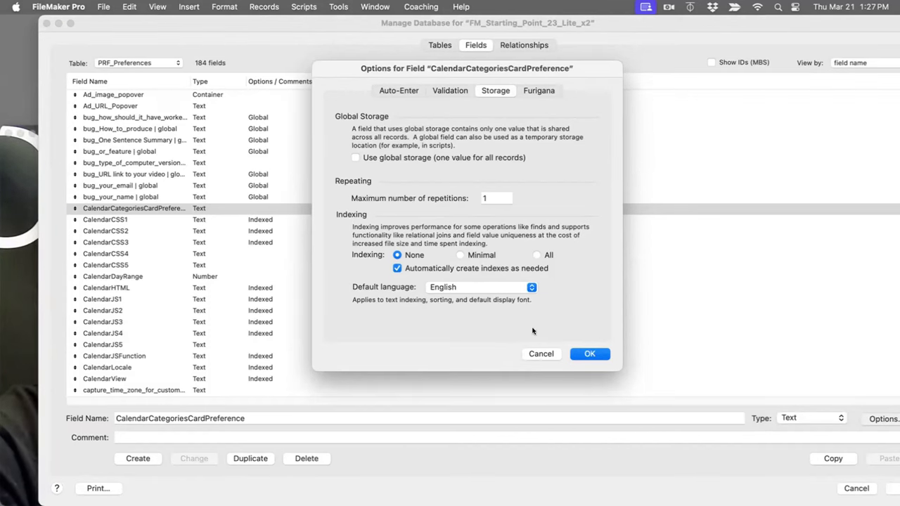
click(535, 355)
click(849, 488)
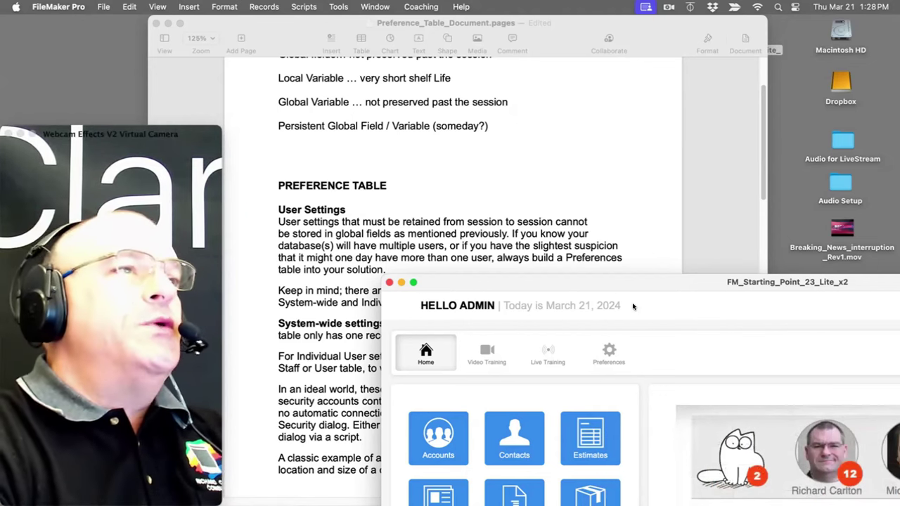
Select the 'Persistent Global Field / Variable (someday?)' line in the Pages notes for highlighting.
scroll(457, 177, up, 3)
scroll(457, 178, up, 3)
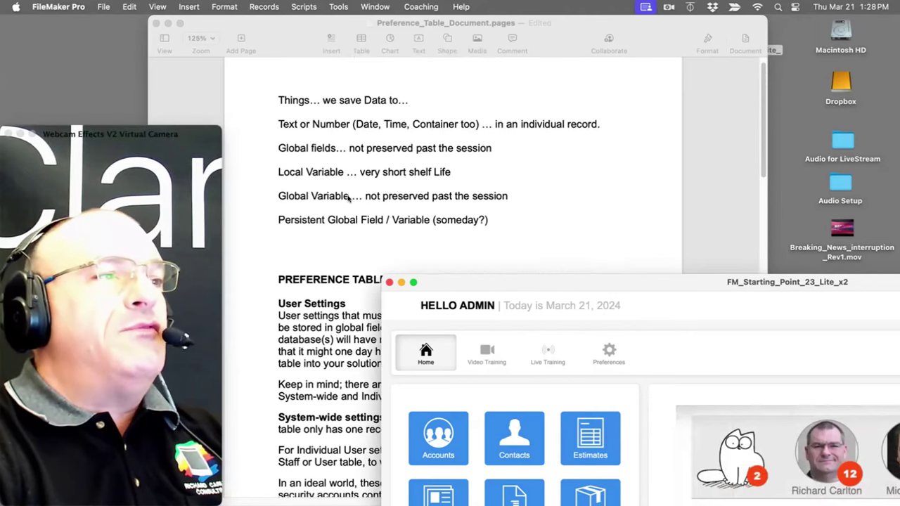
click(525, 199)
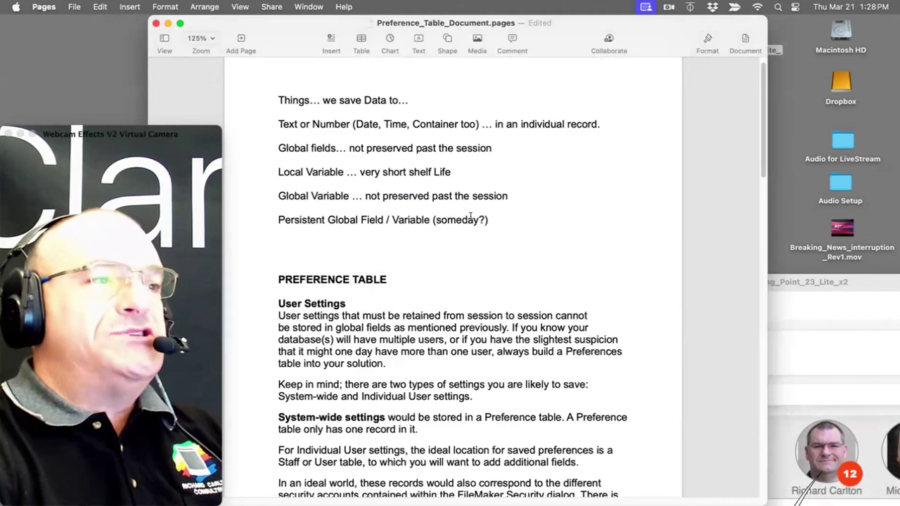
drag(490, 220, 274, 216)
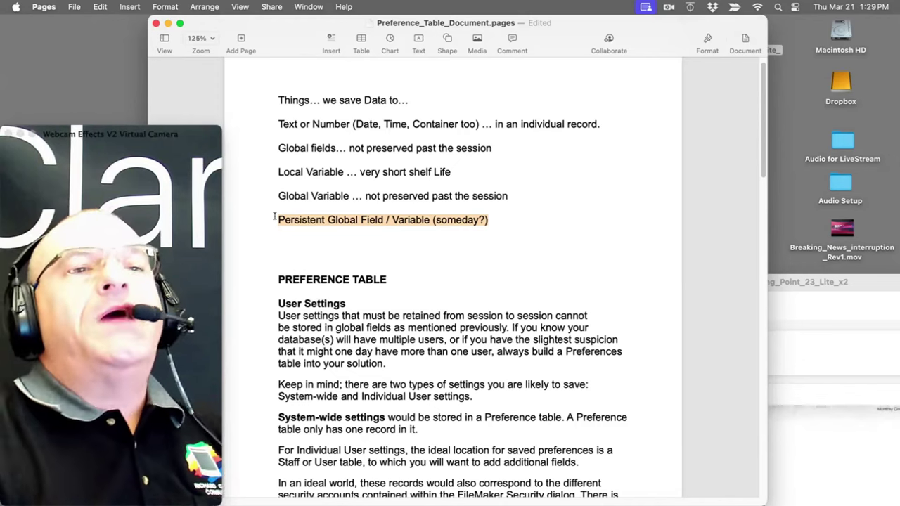
Bring FileMaker forward and open the Script Workspace from the Scripts menu.
click(797, 305)
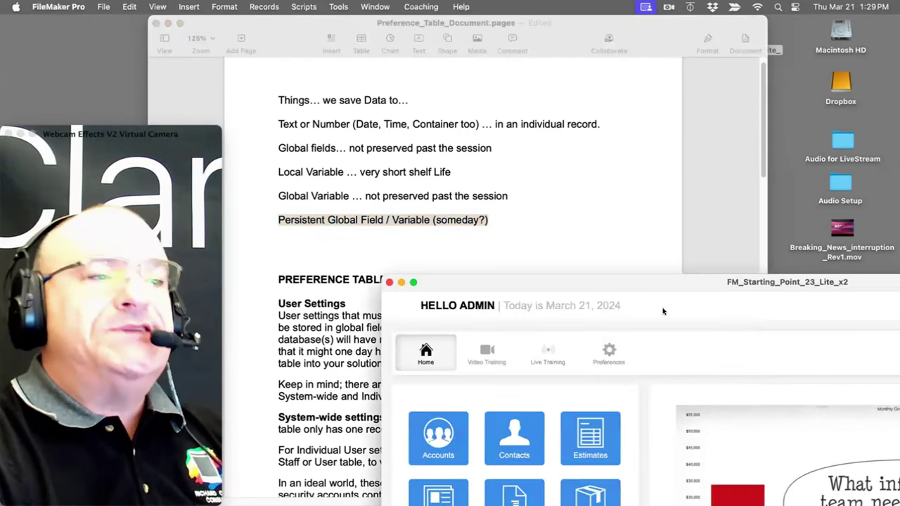
drag(621, 276, 648, 12)
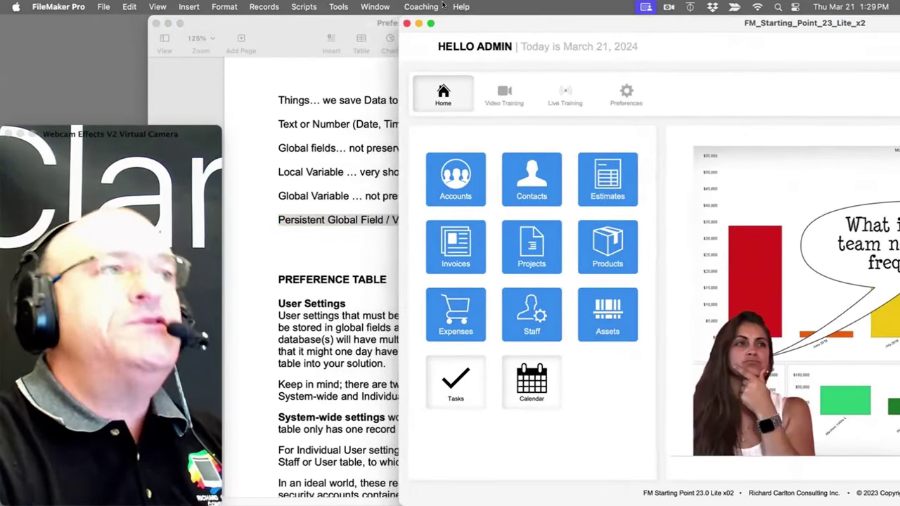
click(304, 6)
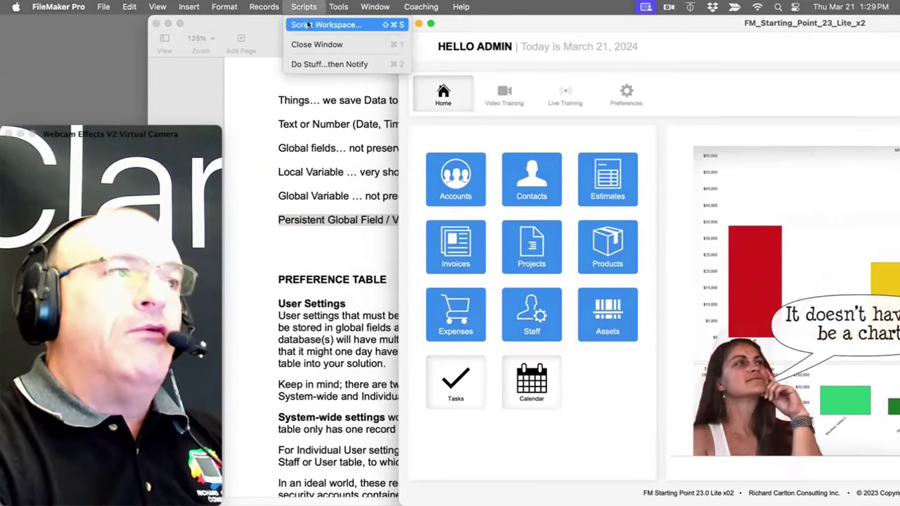
click(310, 25)
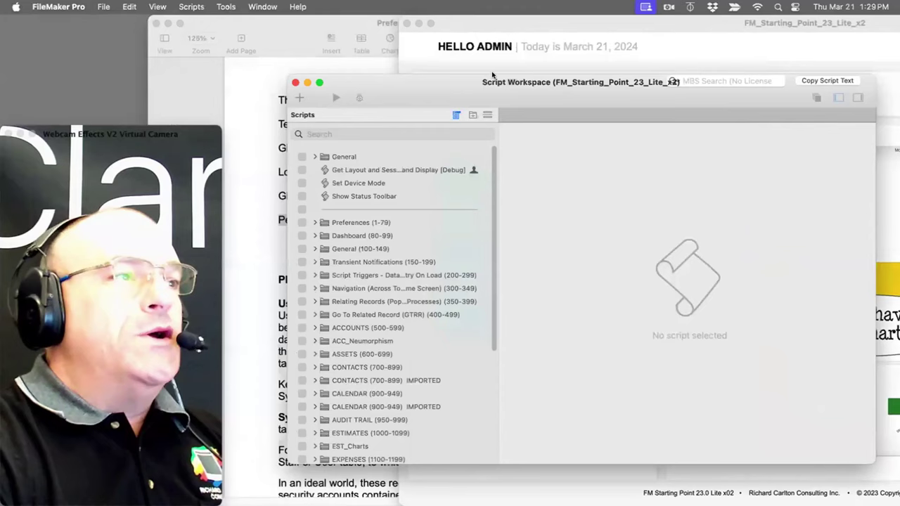
Show the (0001) Startup script from the Preferences (1-79) folder in an enlarged window.
click(365, 218)
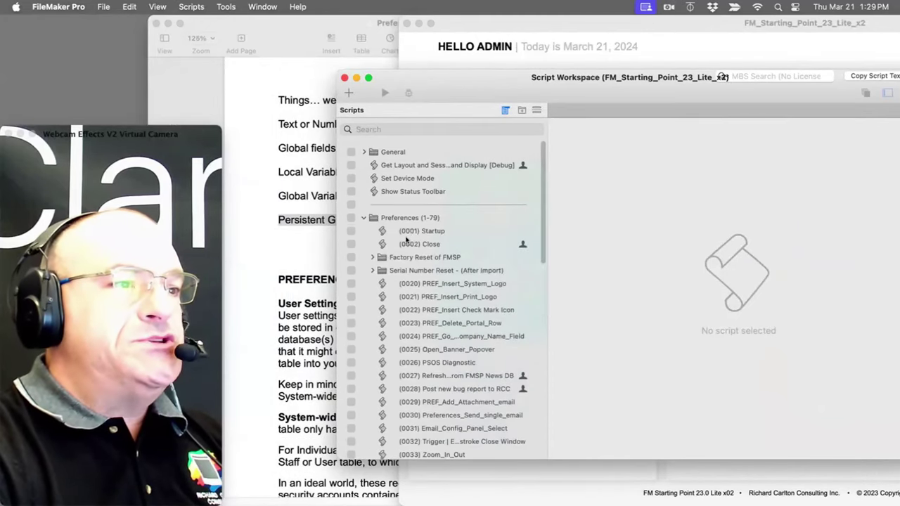
click(410, 232)
drag(602, 112, 444, 67)
drag(760, 410, 899, 505)
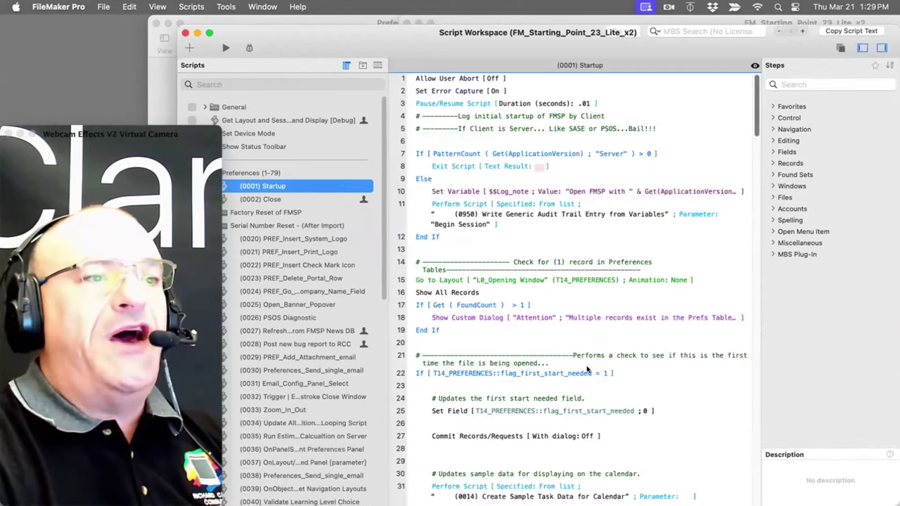
scroll(588, 359, down, 2)
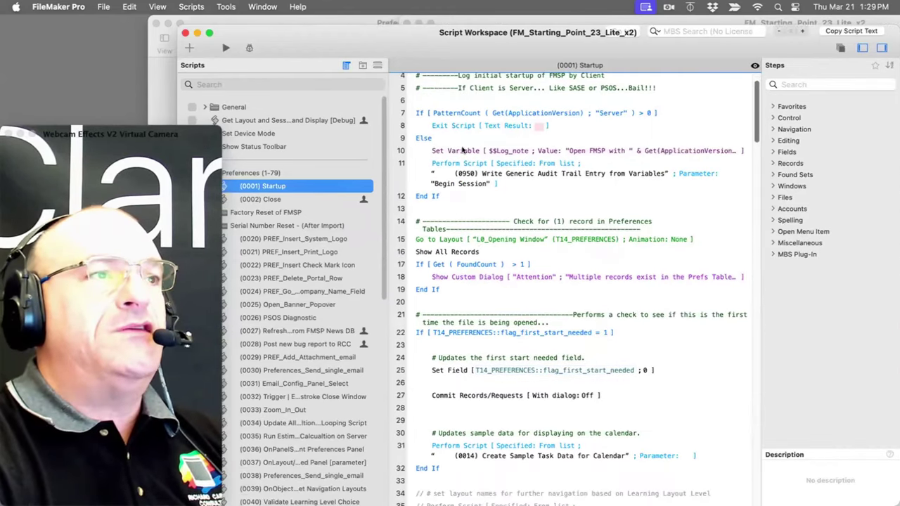
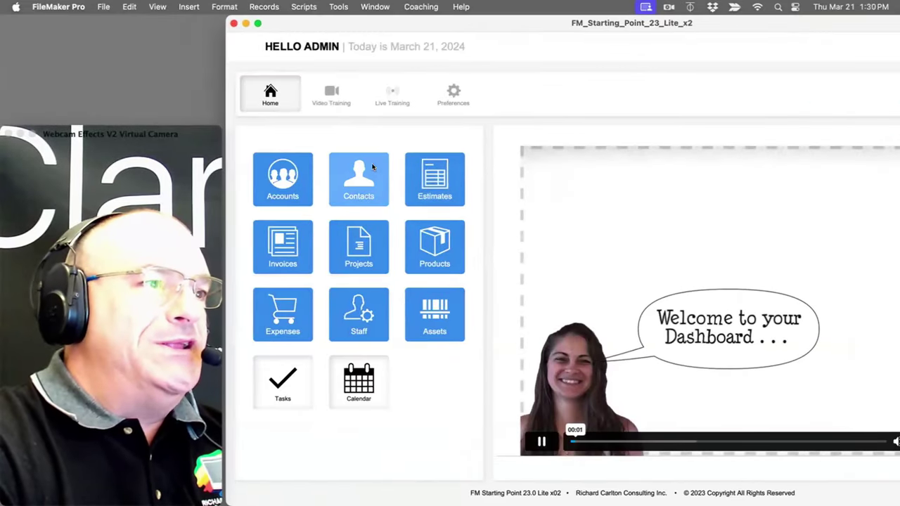
From the Contacts layout, create a Text field named g_Frog_status in Manage Database.
click(373, 167)
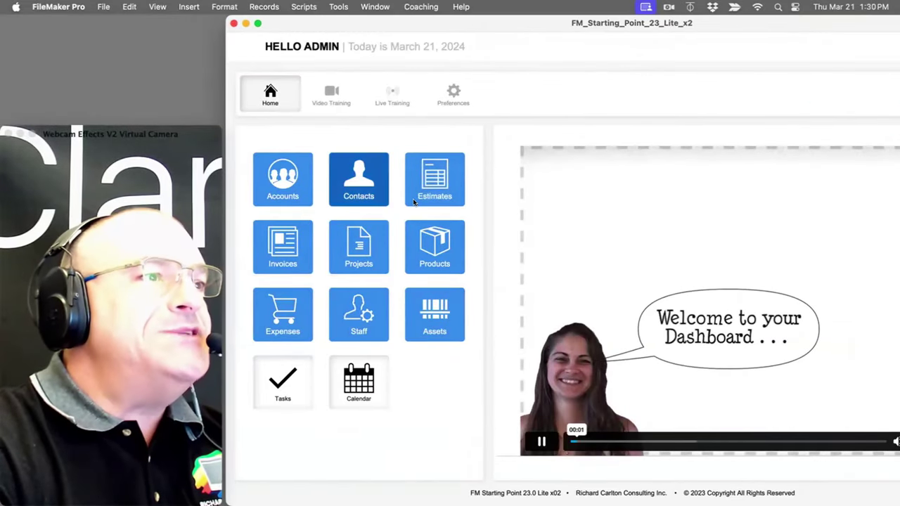
key(super+shift+d)
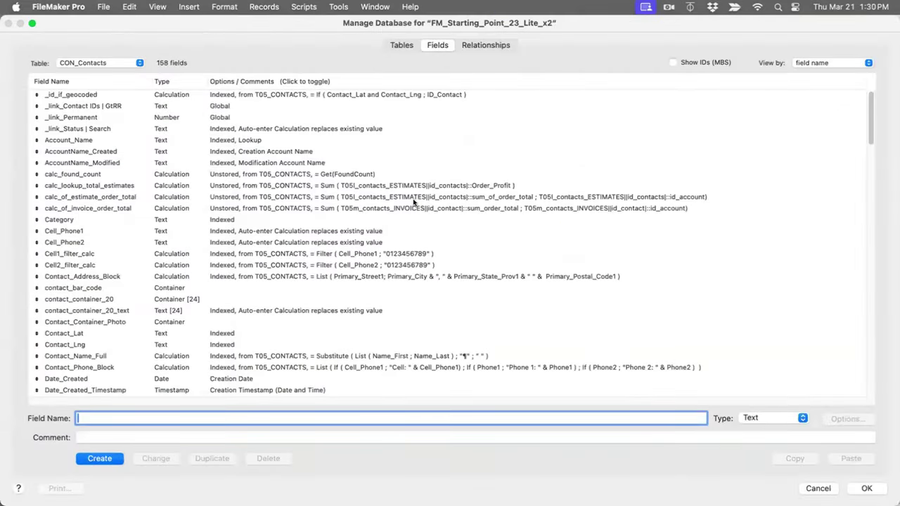
text(glob)
text(al_Frog_status)
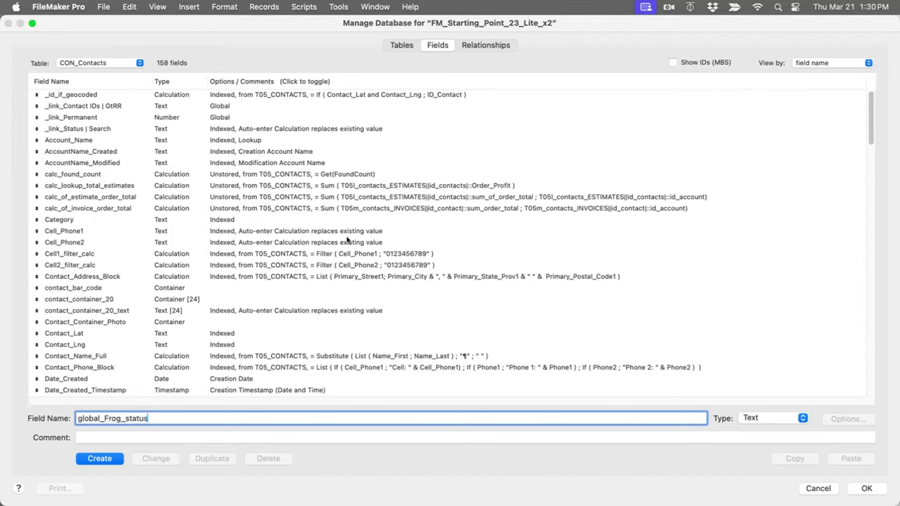
drag(99, 418, 79, 418)
text(g)
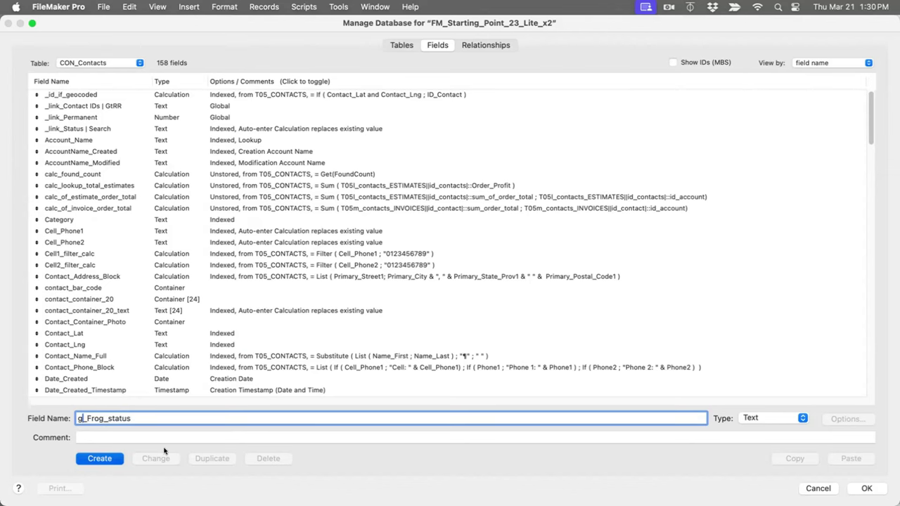
key(Return)
Keep g_Frog_status as Text, enable global storage in its options, and close Manage Database.
click(771, 419)
click(855, 419)
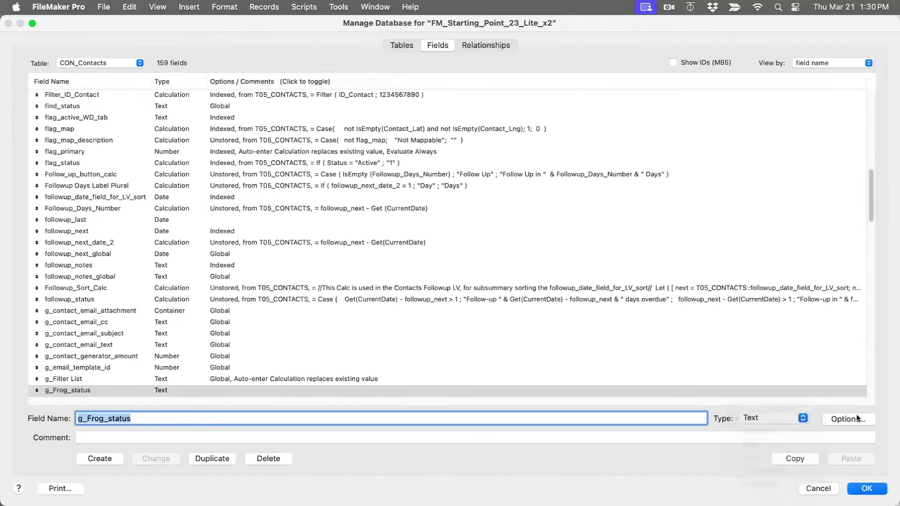
click(851, 419)
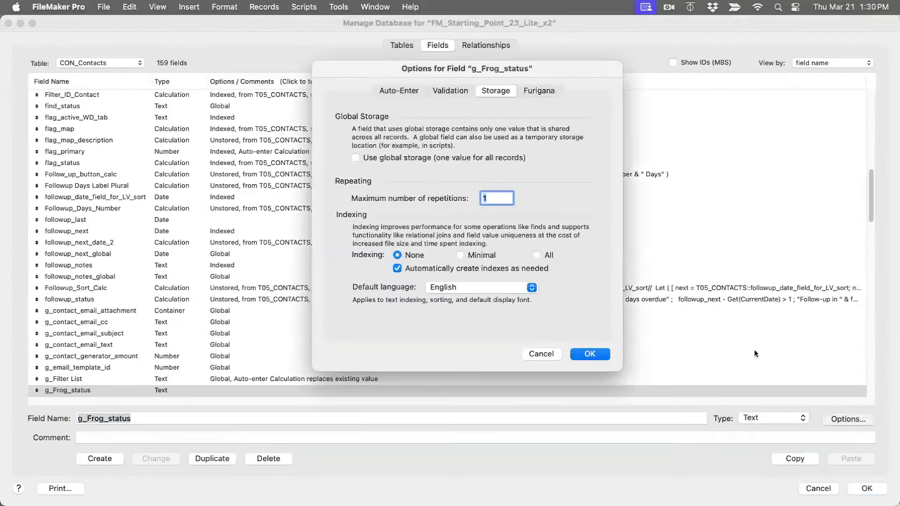
click(408, 157)
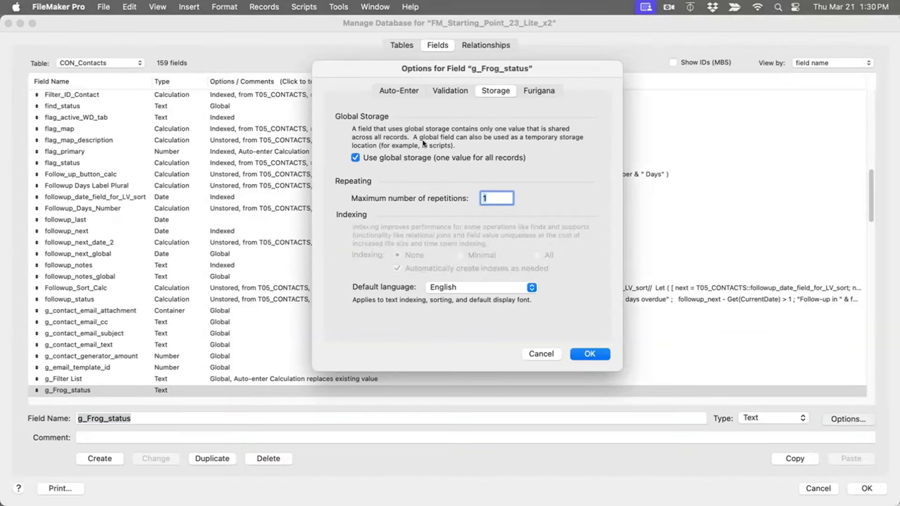
click(590, 354)
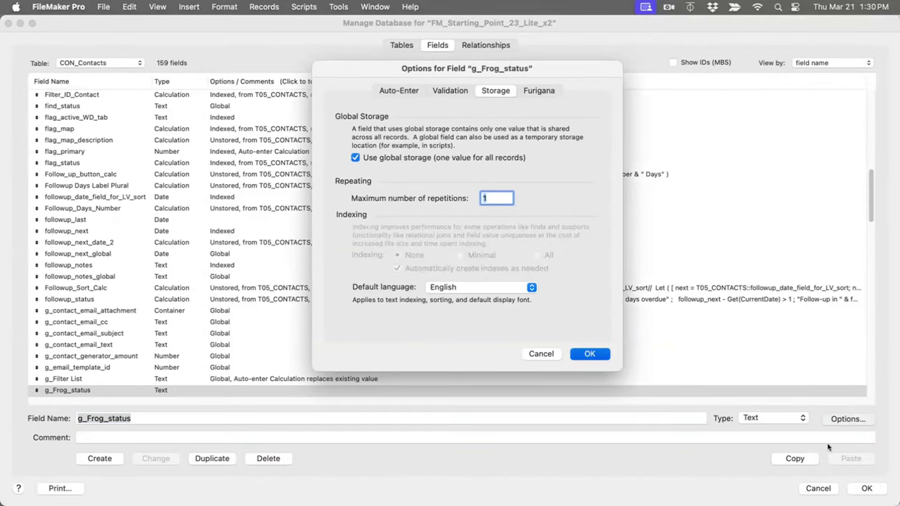
click(868, 489)
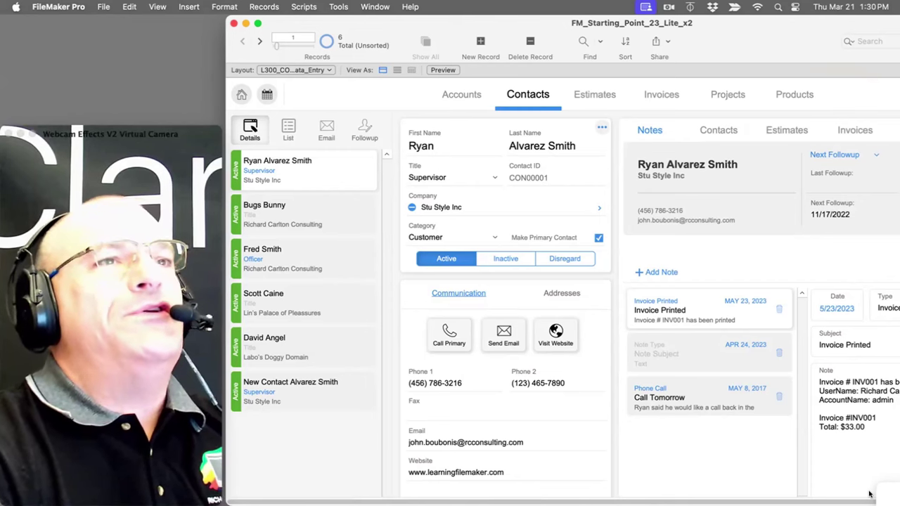
In Layout mode, duplicate the Name_Last field, point the copy at g_Frog_status, and return to Browse.
drag(691, 42, 691, 5)
key(super+b)
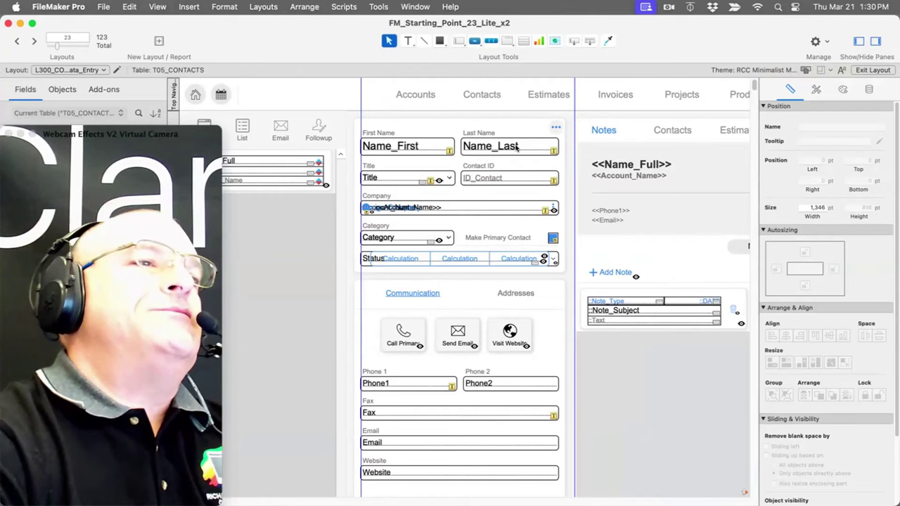
drag(517, 146, 519, 168)
scroll(451, 303, down, 5)
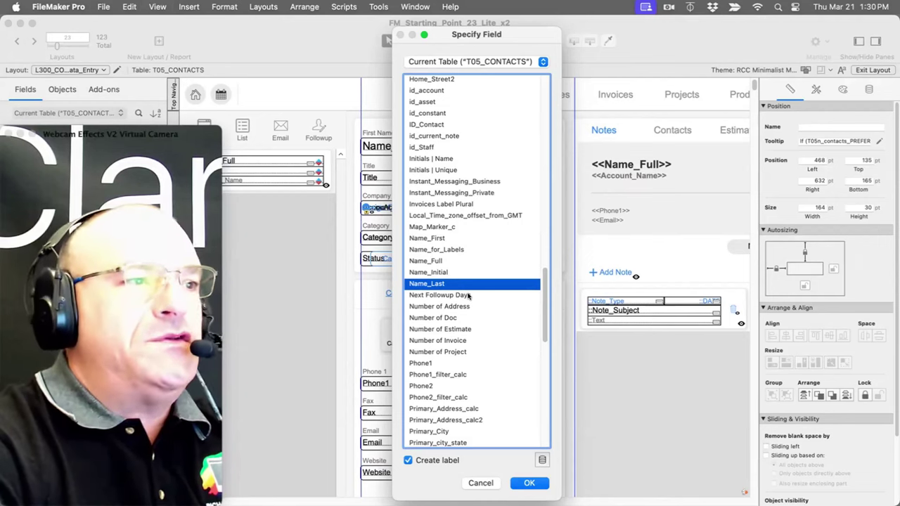
scroll(468, 281, up, 8)
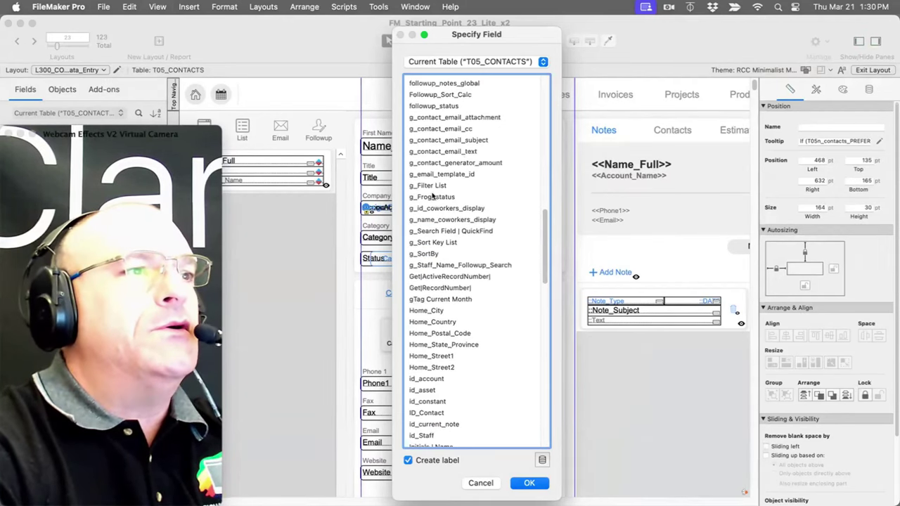
double_click(438, 198)
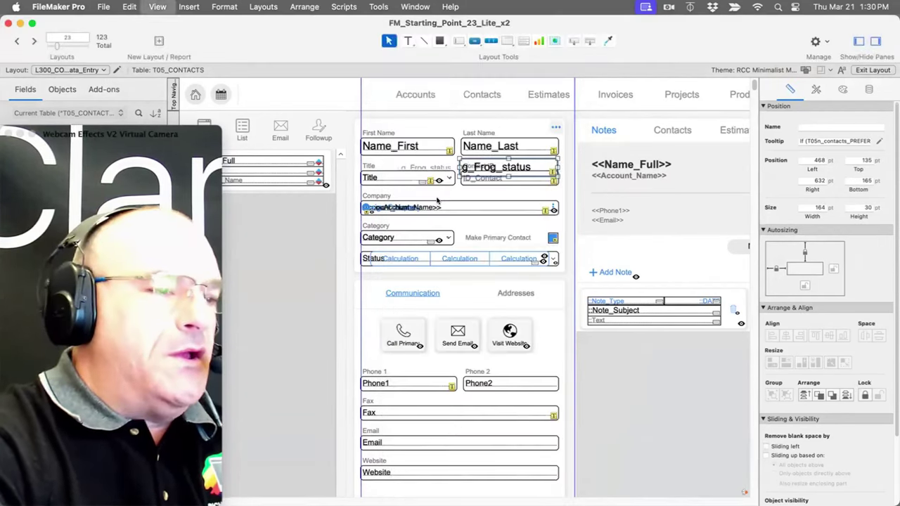
key(super+b)
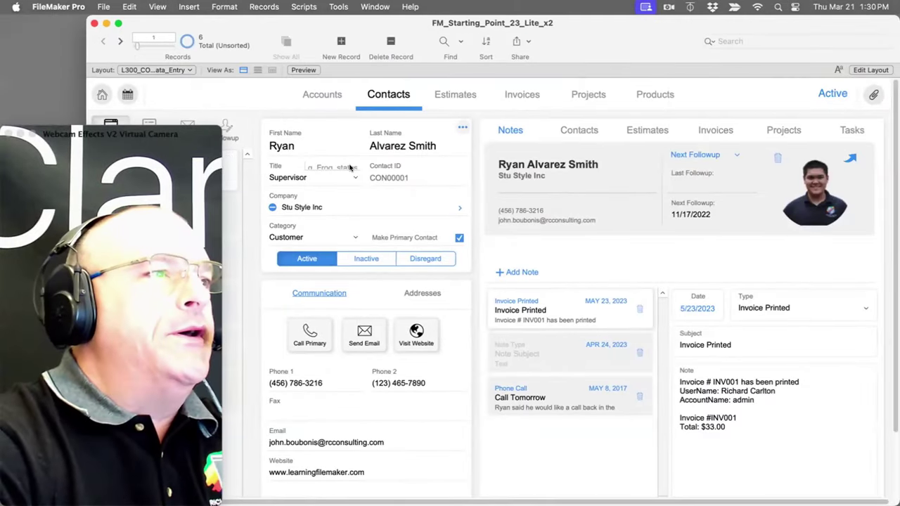
Enter 'Kermit Rocks!!' into the global g_Frog_status field.
click(397, 166)
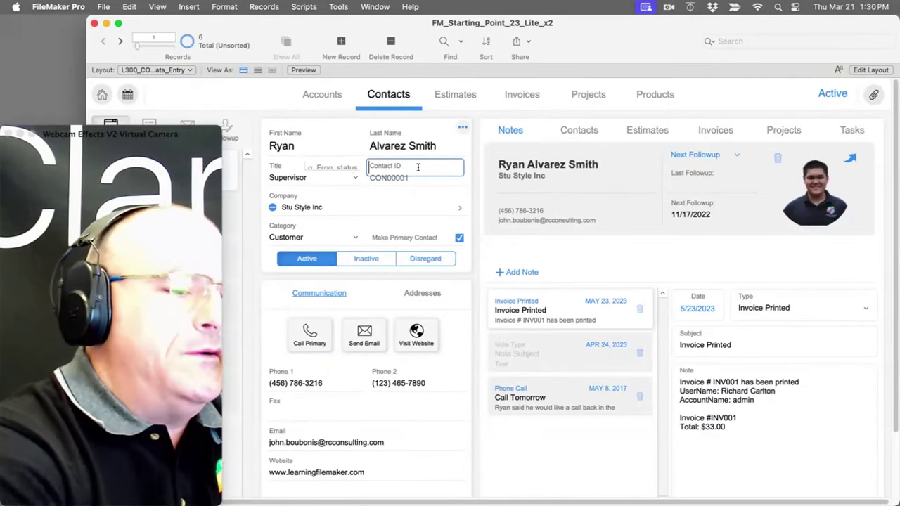
text(Kermit Rocks!!)
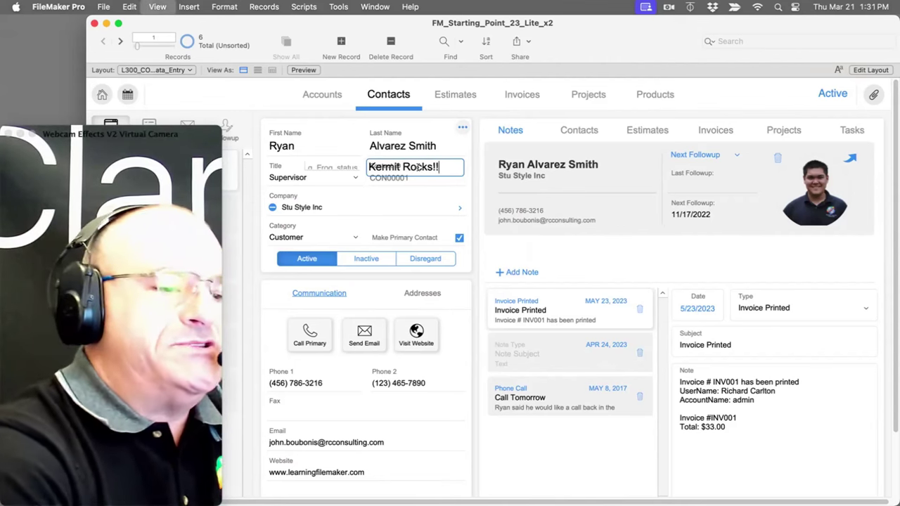
key(super+l)
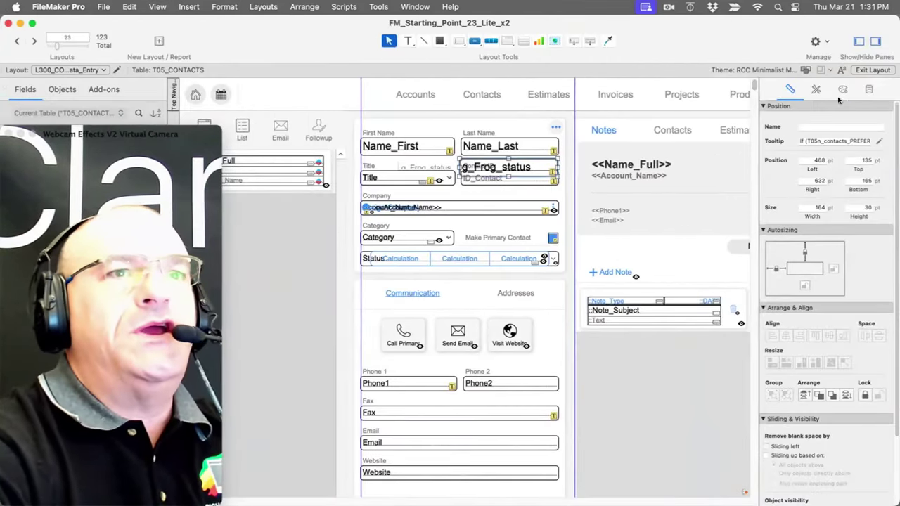
Give the g_Frog_status field a white solid fill and red text, then return to Browse mode.
click(843, 90)
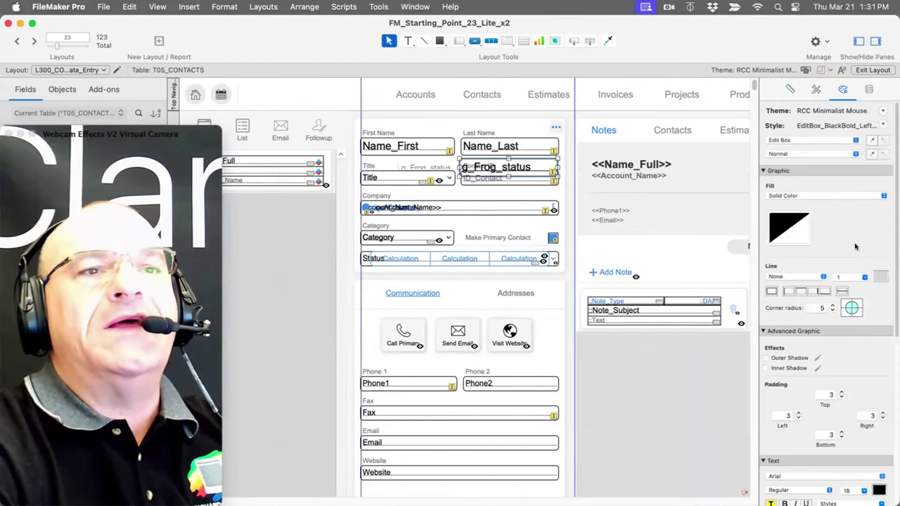
click(799, 195)
click(802, 196)
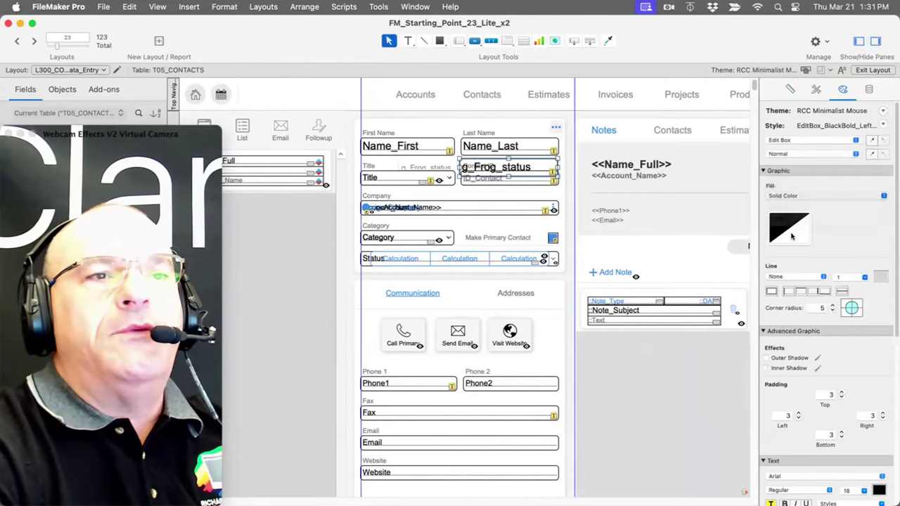
click(792, 233)
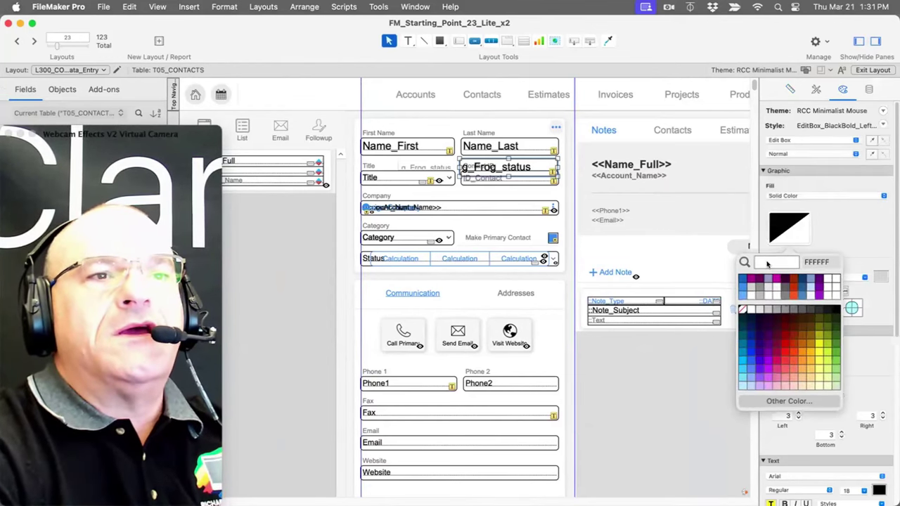
click(753, 308)
scroll(826, 333, down, 3)
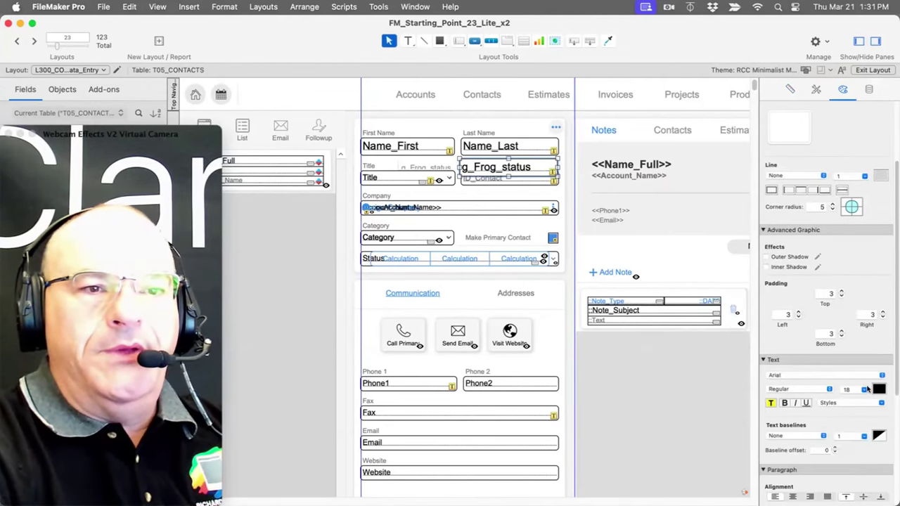
click(877, 389)
click(832, 317)
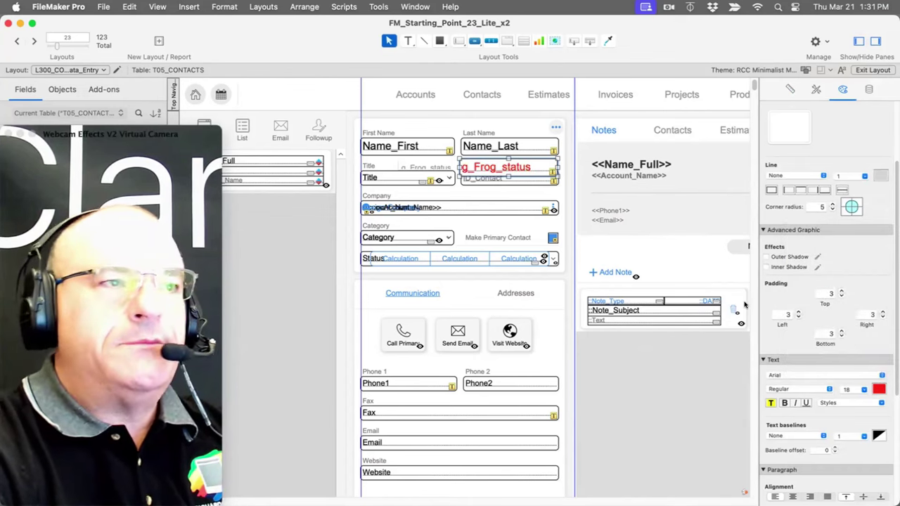
key(super+b)
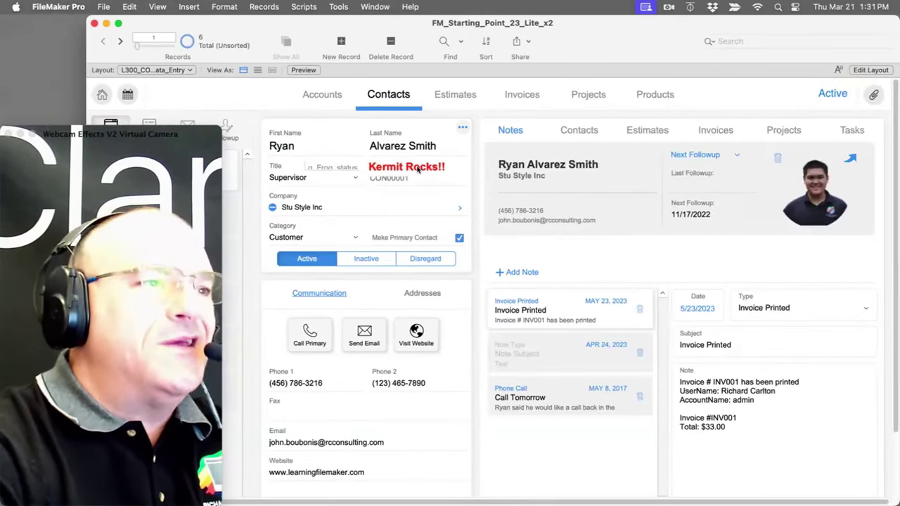
Close and reopen FM_Starting_Point from the desktop, then check the Contacts global value.
key(super+w)
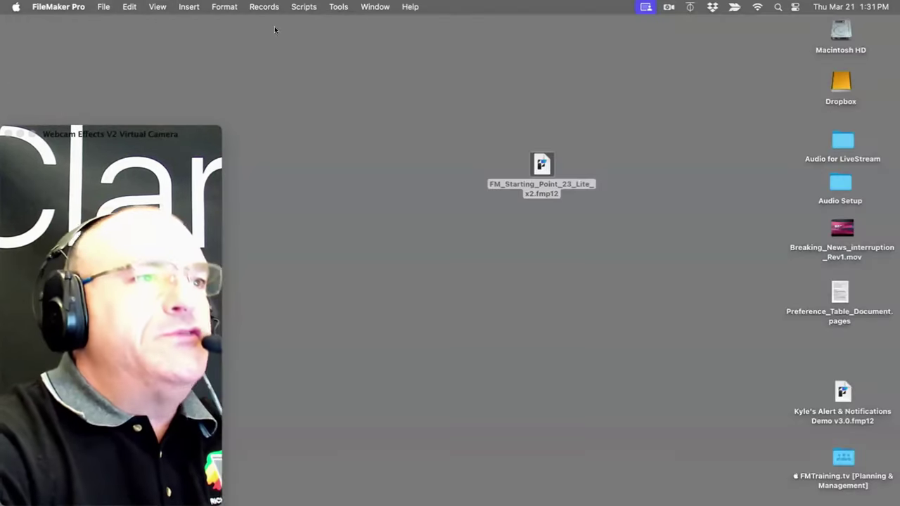
click(524, 133)
double_click(536, 163)
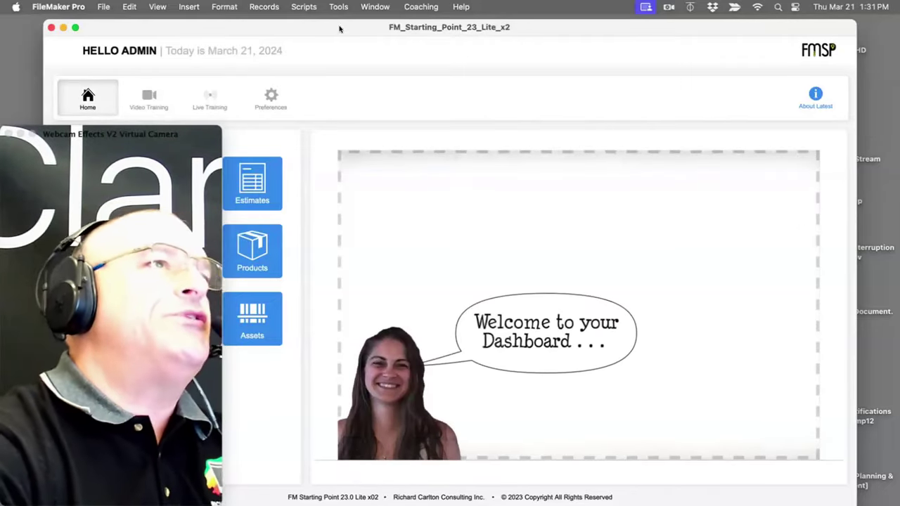
click(300, 169)
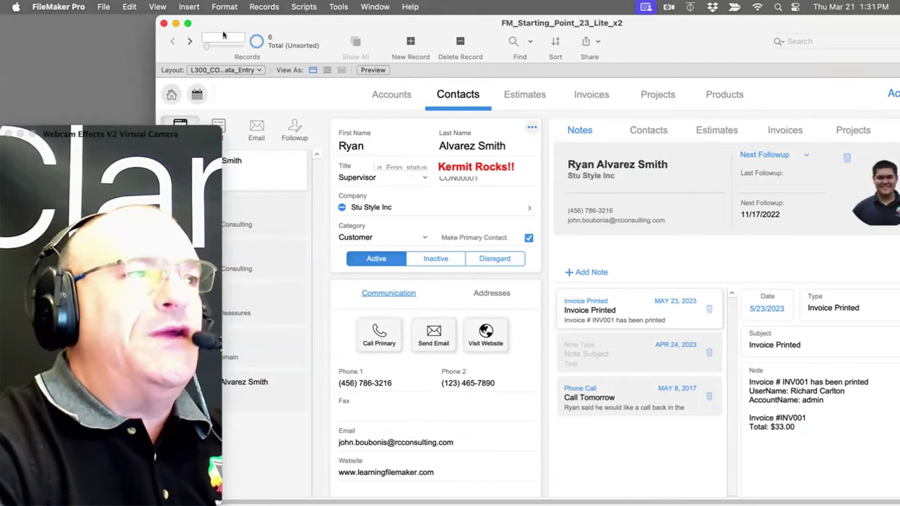
Close the file again, reopen it from the desktop, and show the status toolbar.
click(165, 25)
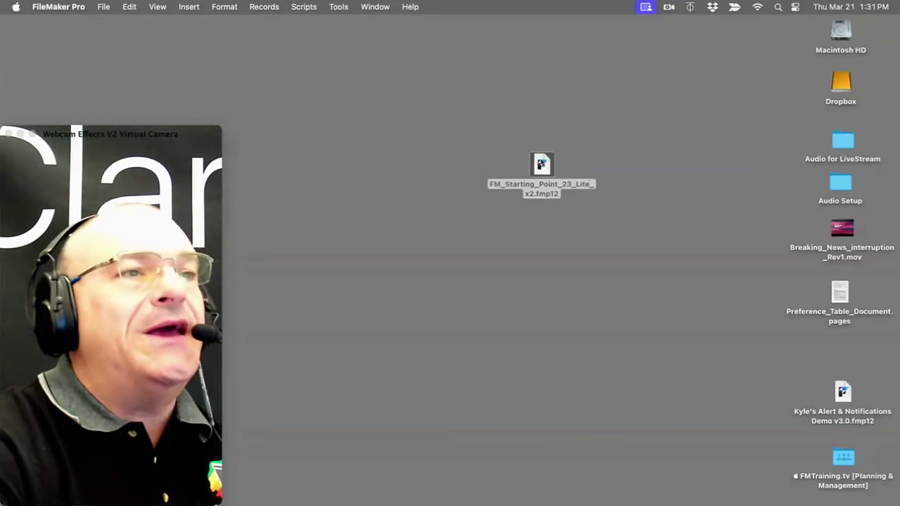
right_click(540, 164)
click(504, 155)
double_click(540, 165)
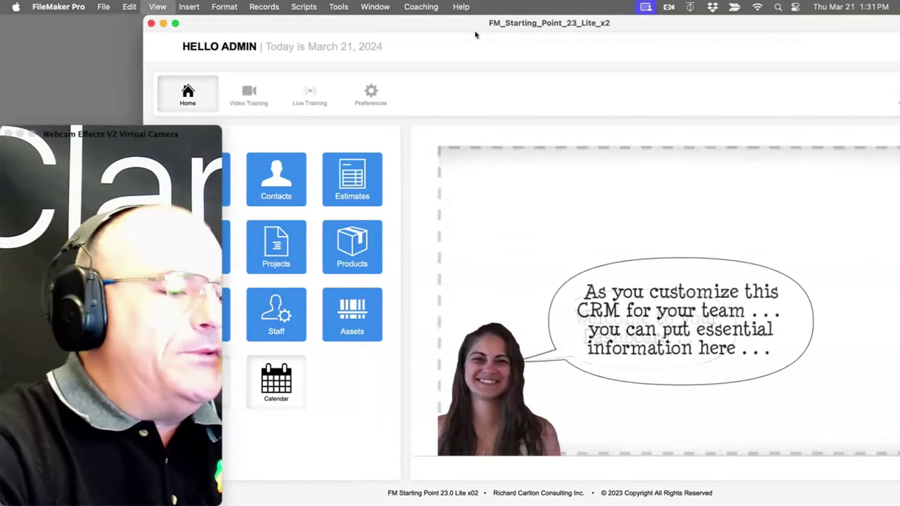
key(super+alt+s)
Choose Upload to Host, set and confirm a new admin account password, and close the file.
click(586, 42)
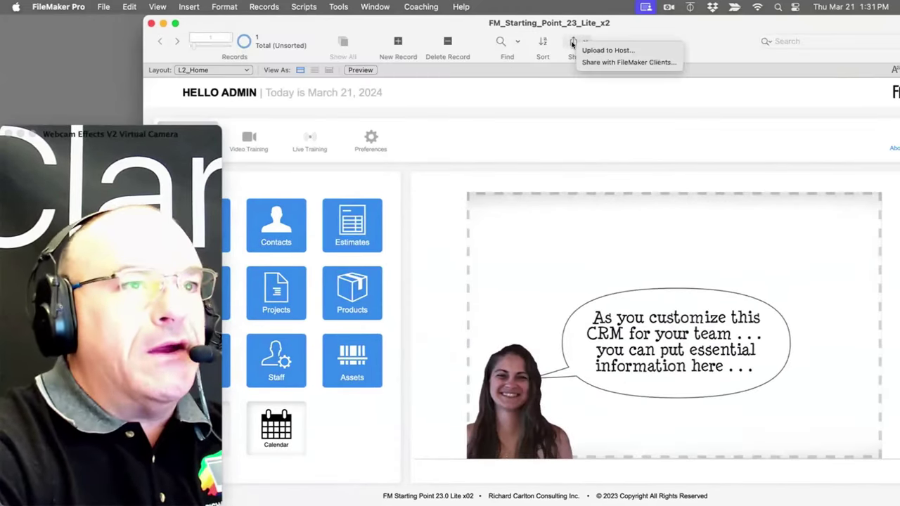
click(618, 50)
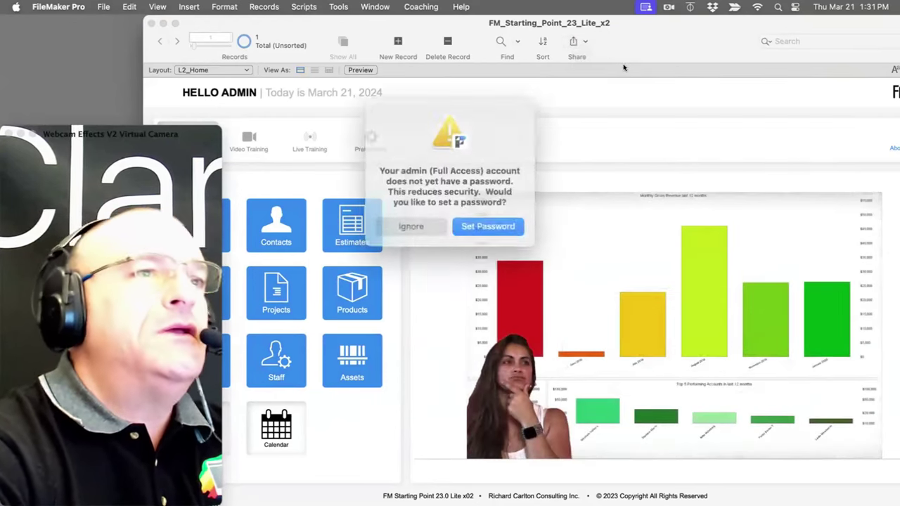
click(478, 223)
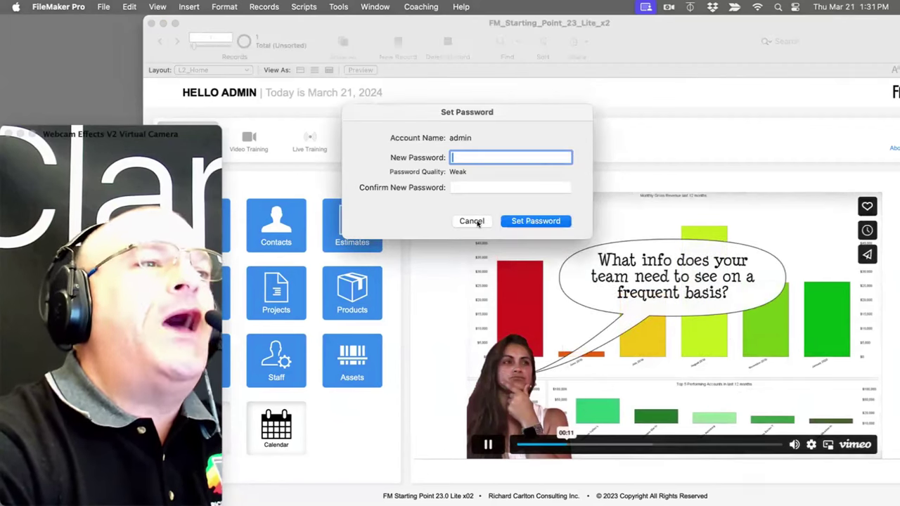
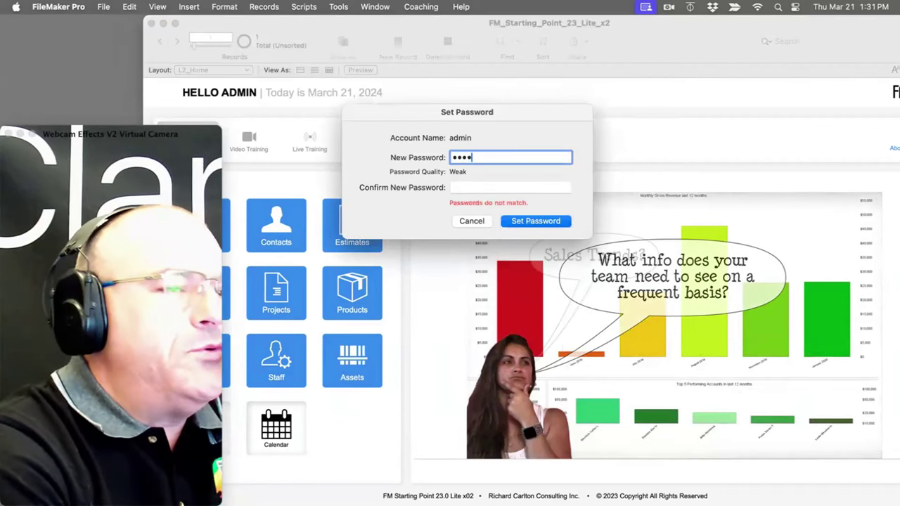
key(Tab)
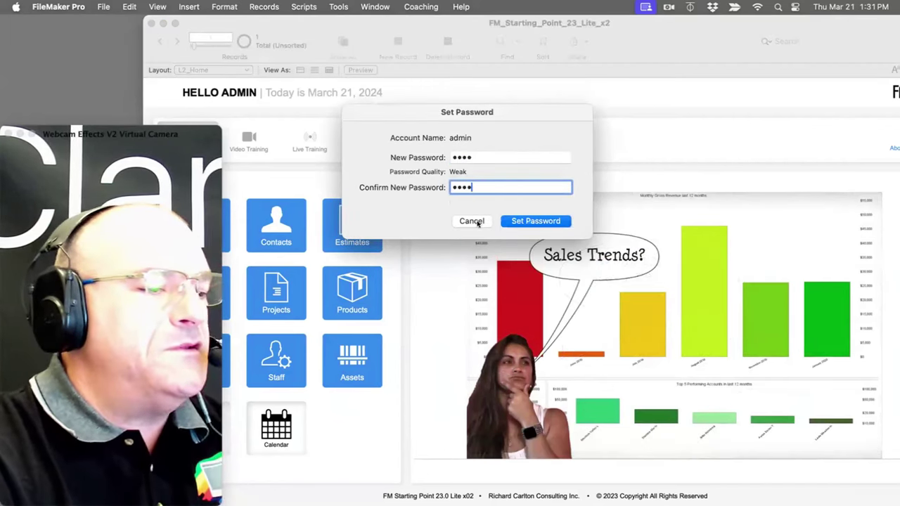
click(554, 222)
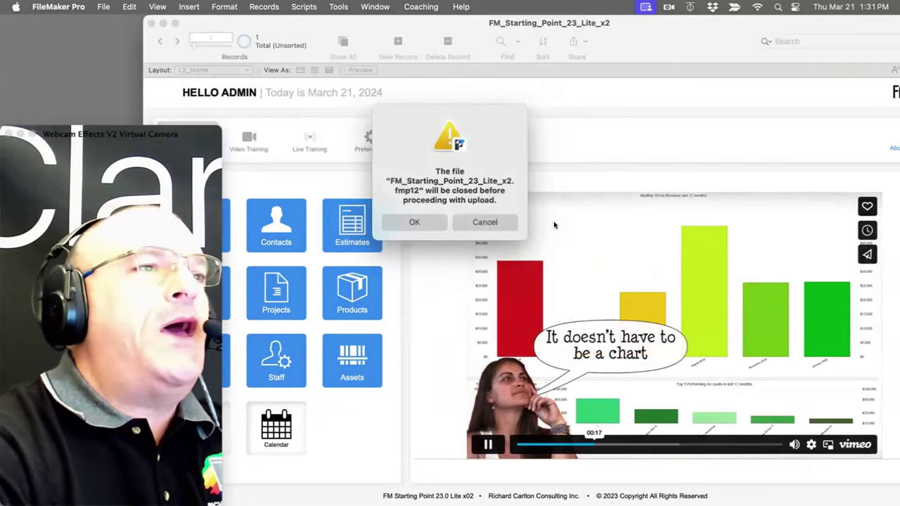
click(416, 219)
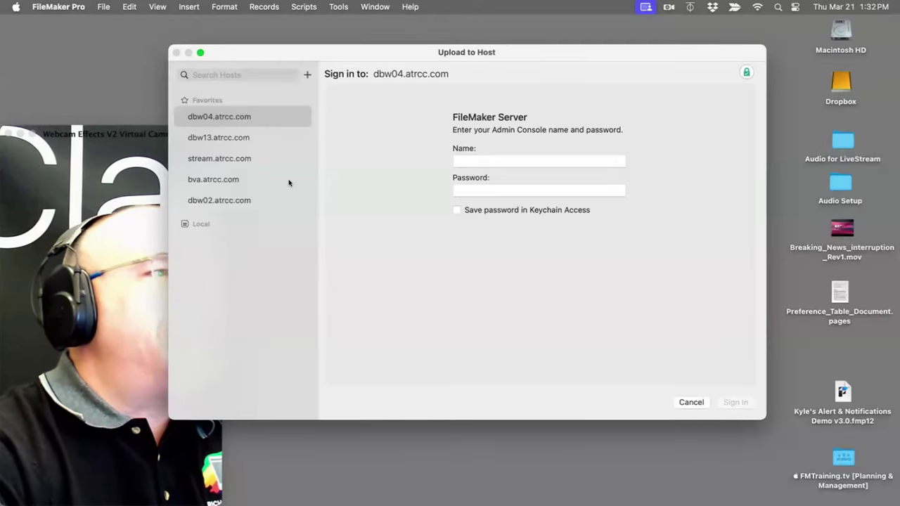
Sign in to stream.atrcc.com and upload FM_Starting_Point_23_Lite_x2 to it.
click(241, 160)
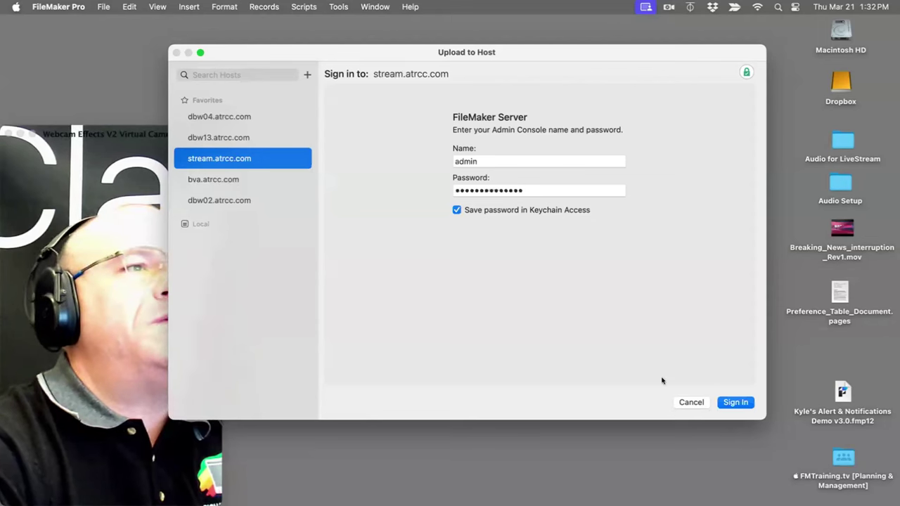
click(735, 403)
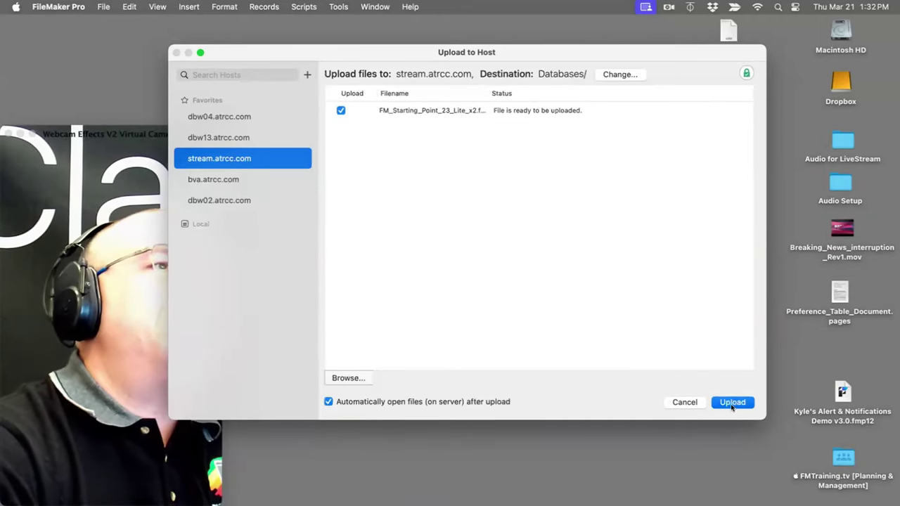
click(732, 405)
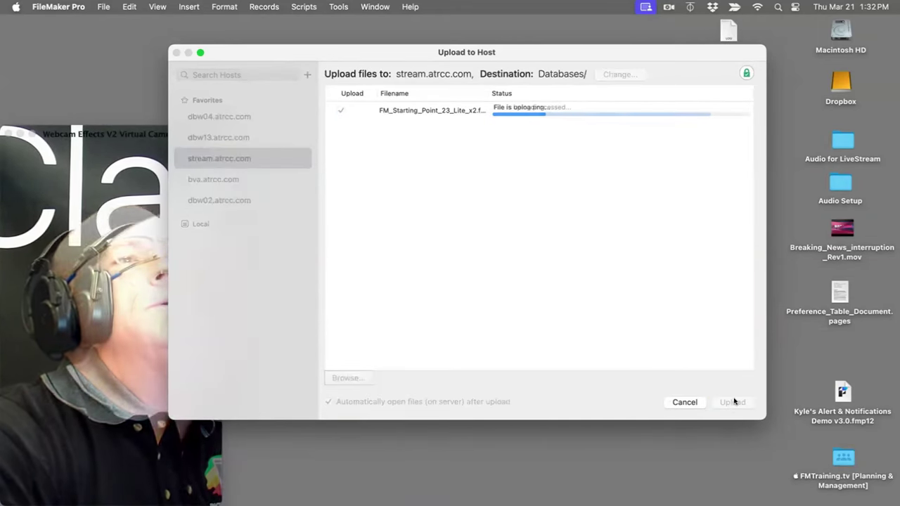
drag(384, 62, 492, 73)
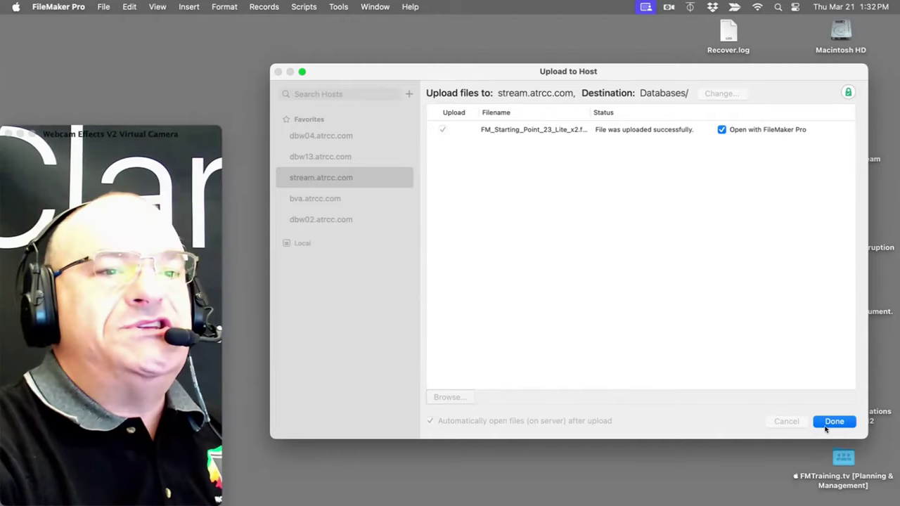
click(834, 422)
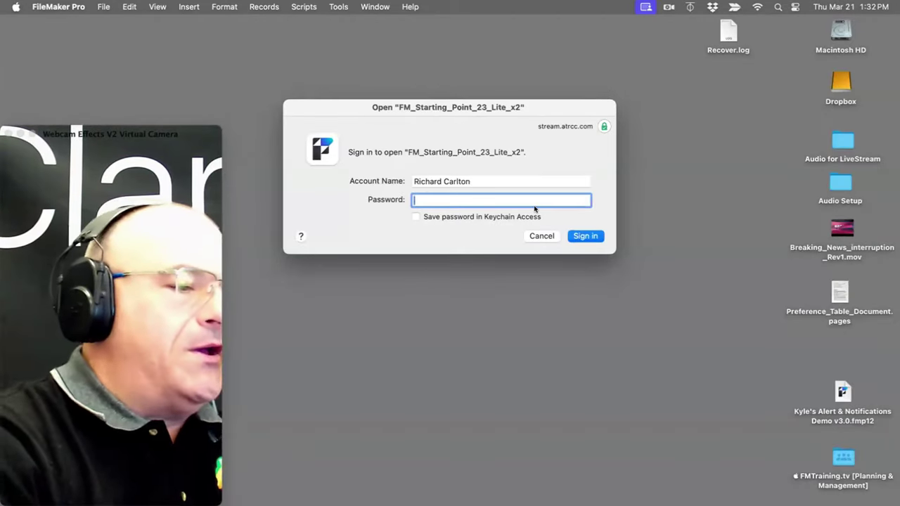
Open the hosted file by signing in with the admin account name and its password.
key(shift+Tab)
text(admin)
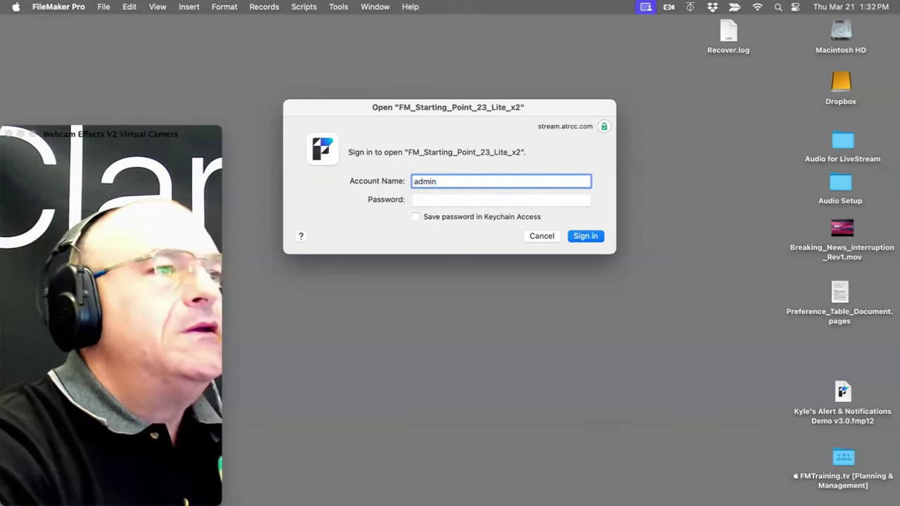
key(Tab)
text(••••)
key(Return)
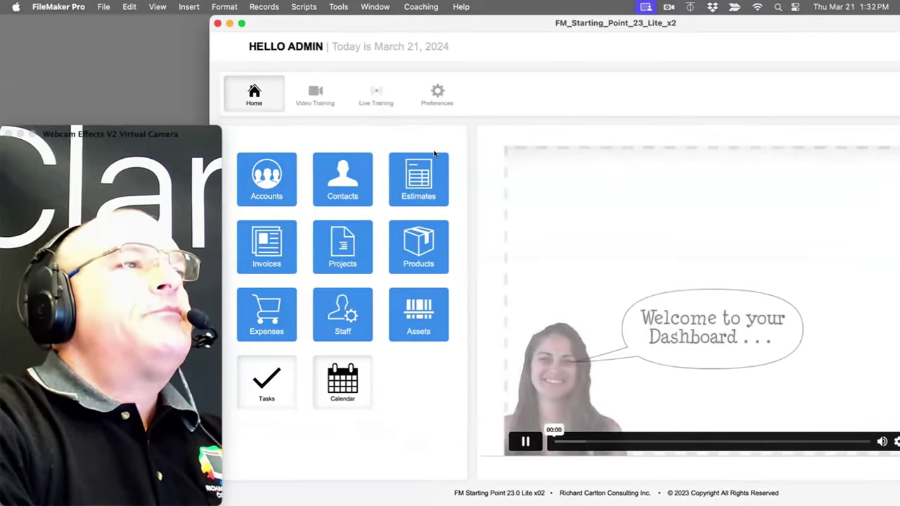
Delete the 'Kermit Rocks!!' text from the first contact's red field and close the hosted window.
click(324, 179)
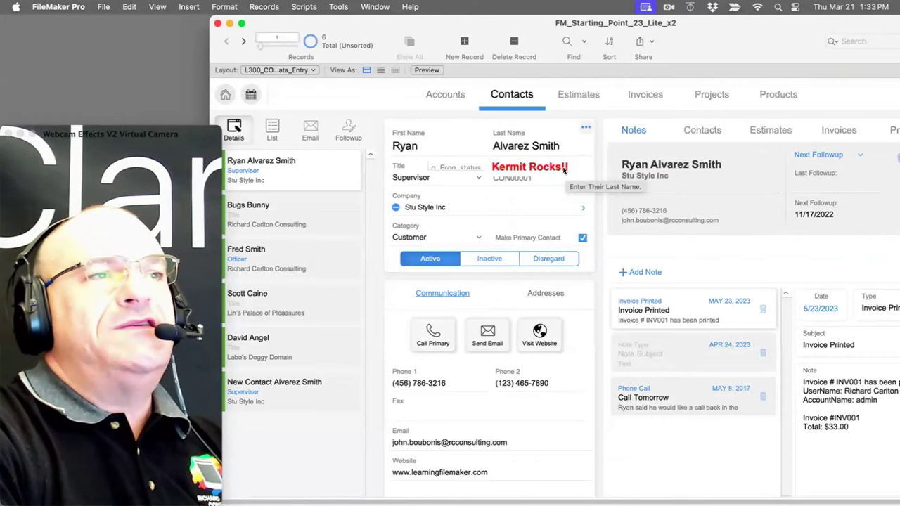
click(564, 169)
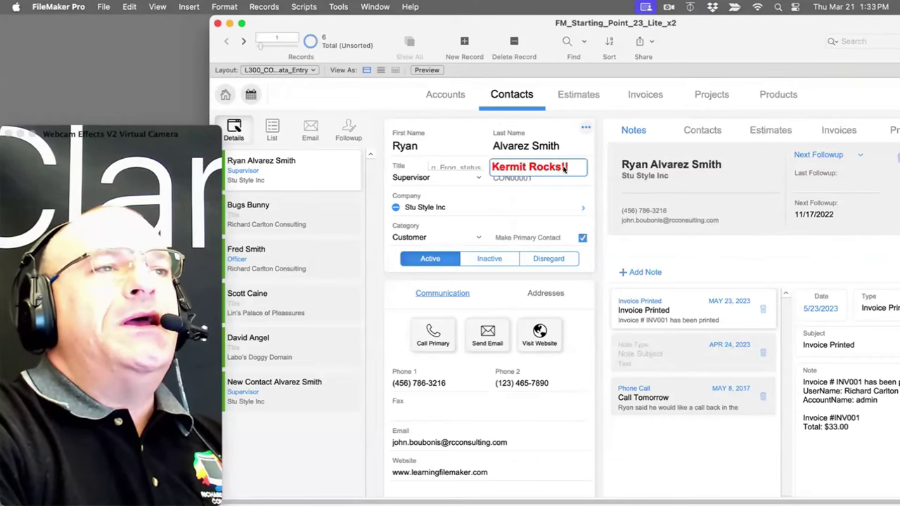
drag(570, 163, 483, 164)
key(BackSpace)
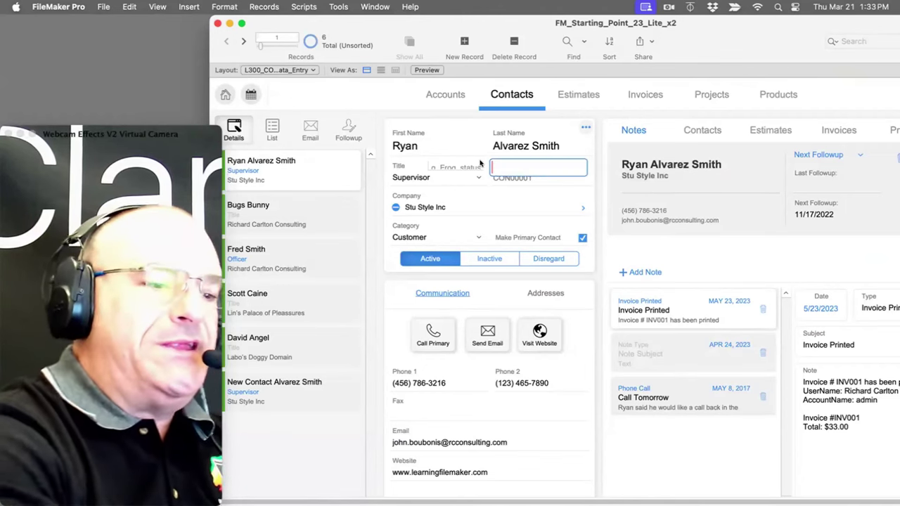
click(571, 183)
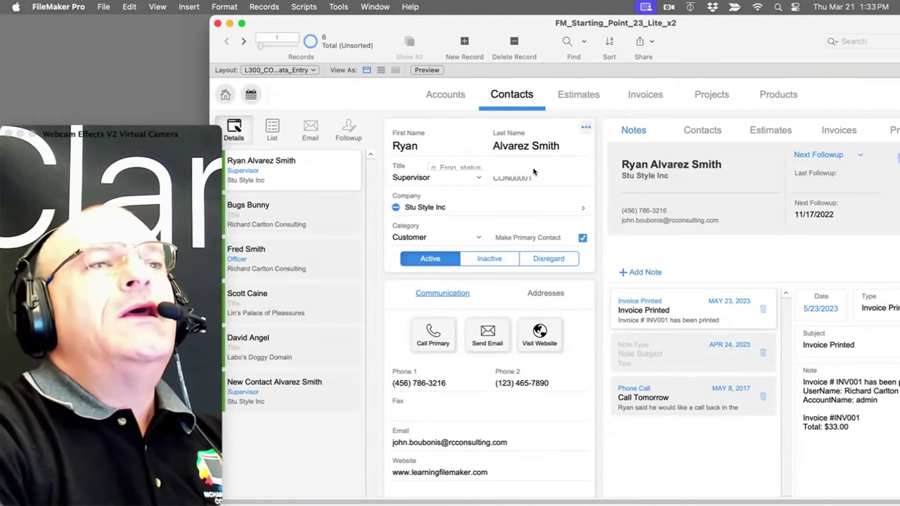
click(217, 23)
click(103, 7)
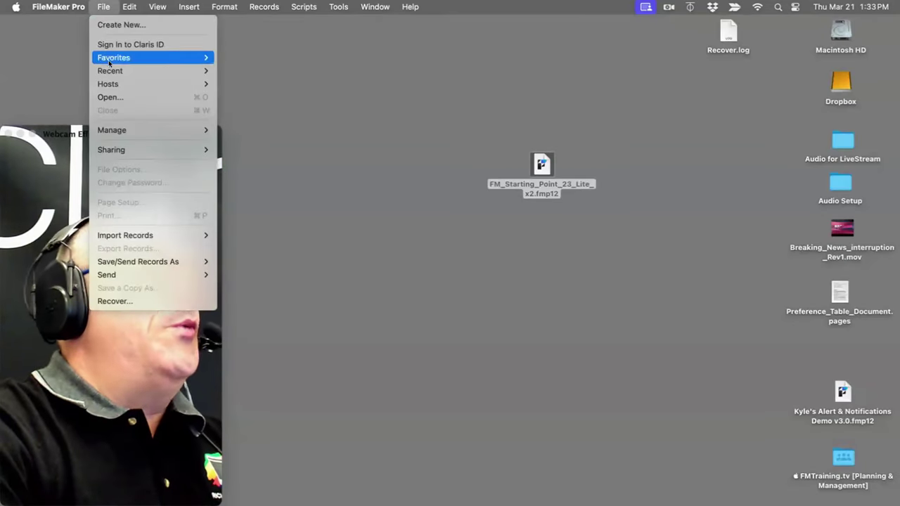
Reopen hosted FM_Starting_Point_23_Lite_x2 from Recent as admin, saving the password to Keychain.
mouse_move(109, 71)
click(265, 90)
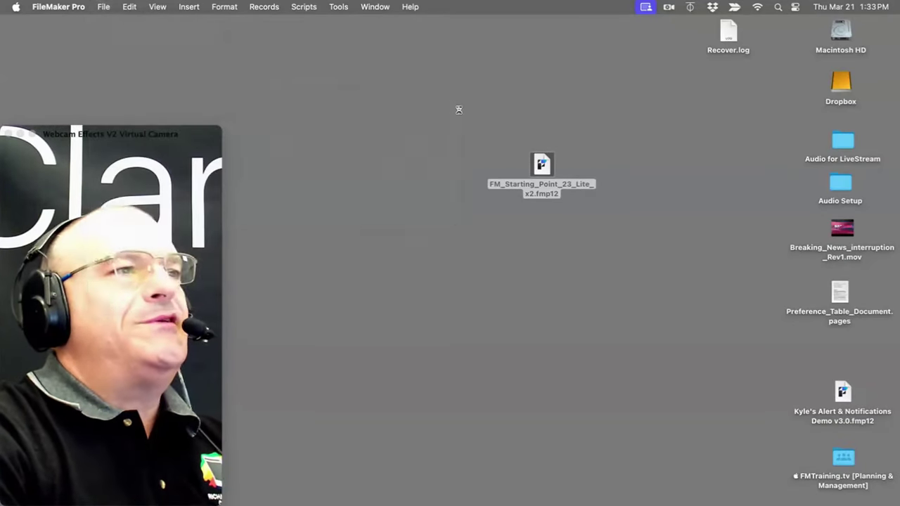
key(shift+Tab)
text(admin)
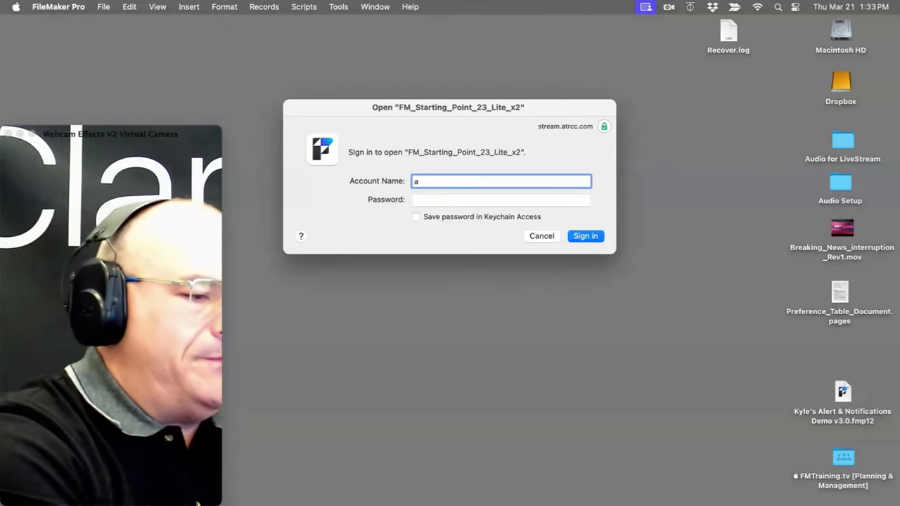
key(Tab)
text(••)
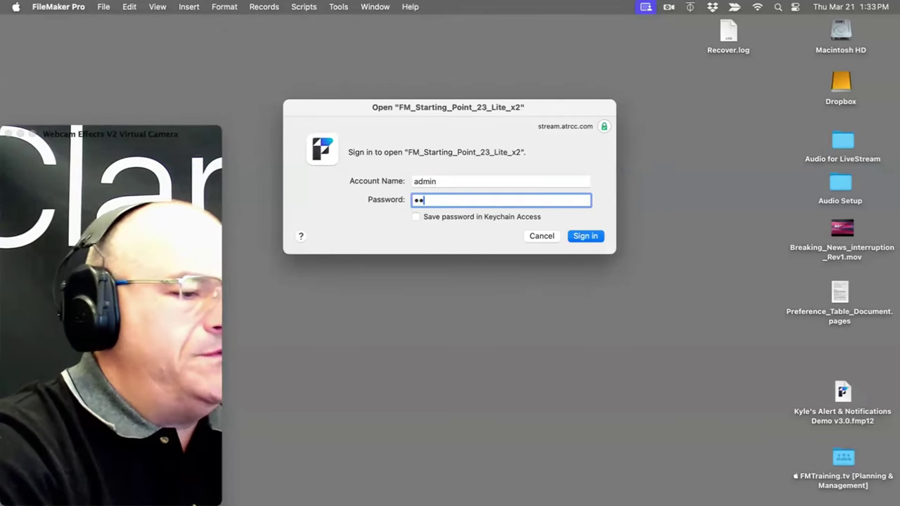
text(••)
click(526, 217)
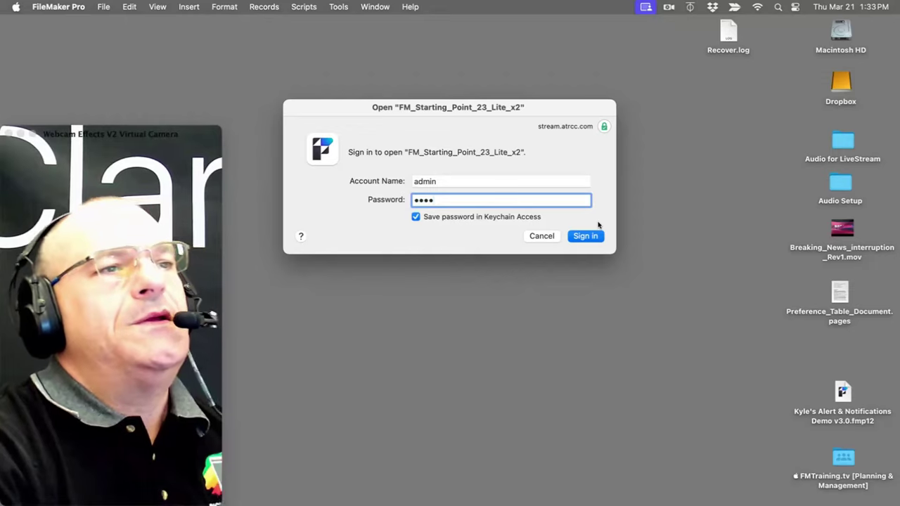
click(596, 235)
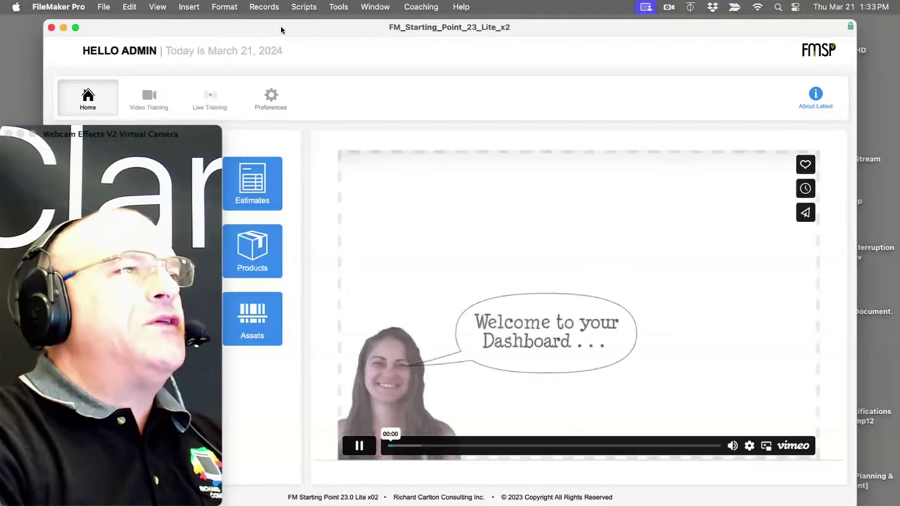
double_click(281, 29)
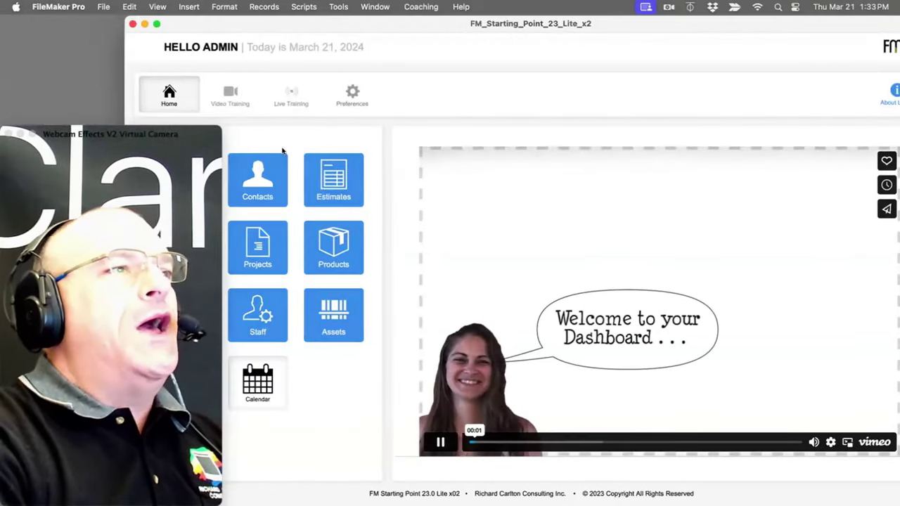
Open the Contacts records and confirm g_Frog_status still reads 'Kermit Rocks!!'.
click(256, 182)
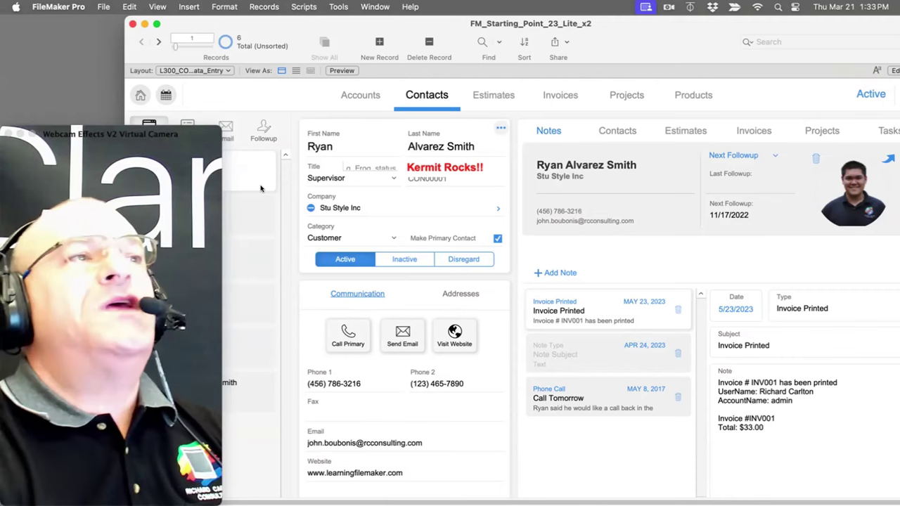
Replace 'Rocks' with 'Sucks bad' in the red field, then visit the Stu Style Inc account and return.
click(455, 170)
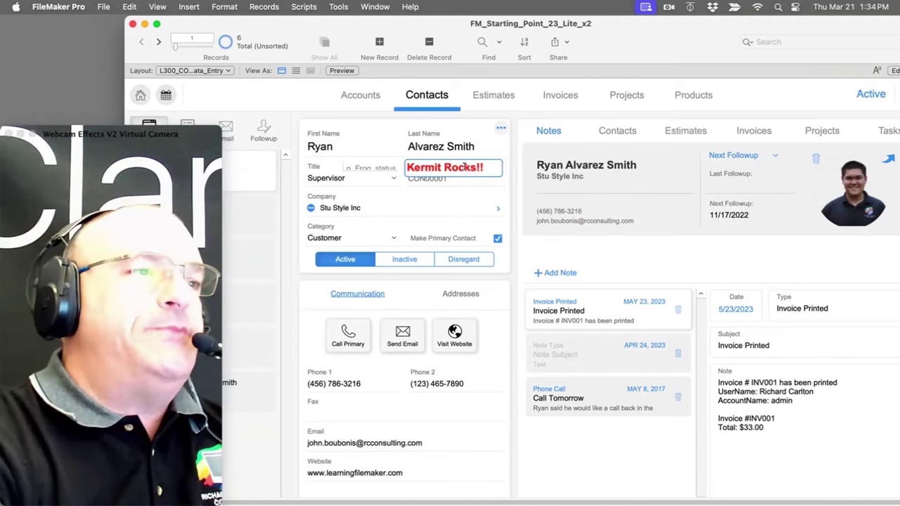
double_click(464, 167)
text(Sucks ba)
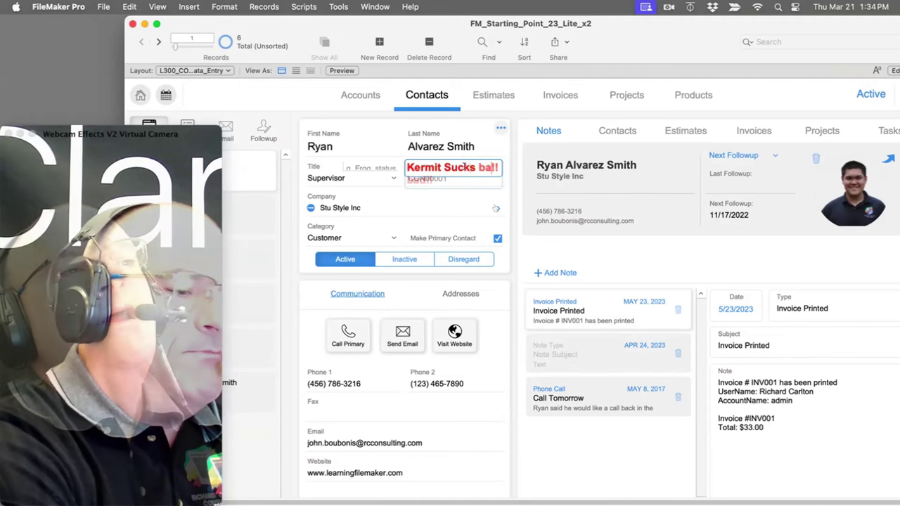
text(d)
click(496, 208)
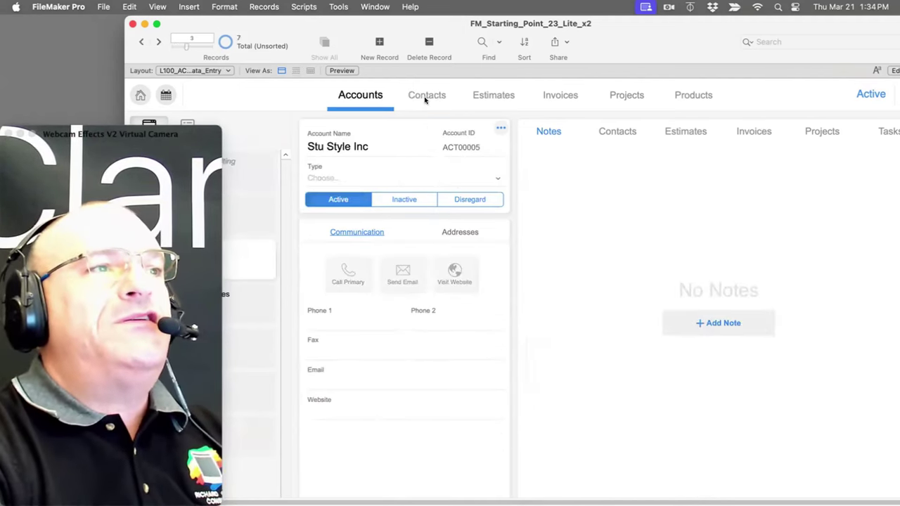
click(426, 96)
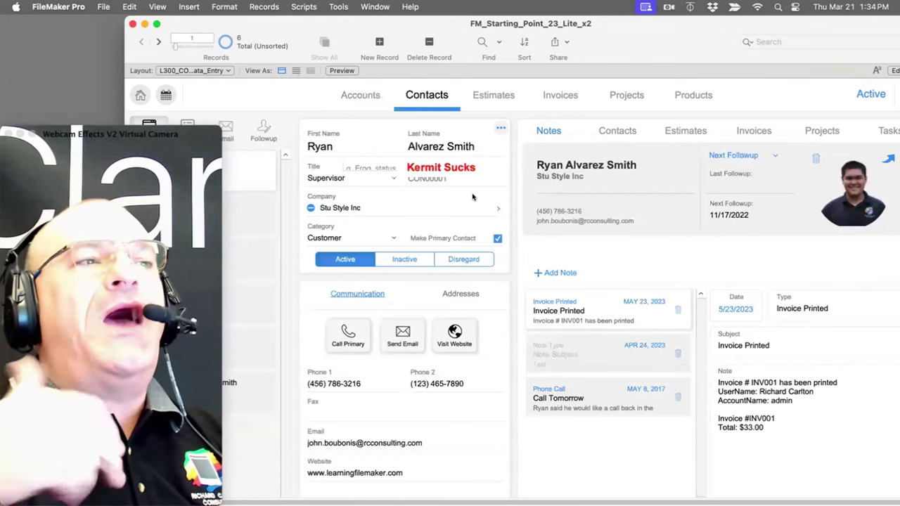
Re-enter the red field to check its 'Kermit Sucks bad!!' text, then click out to commit.
click(453, 169)
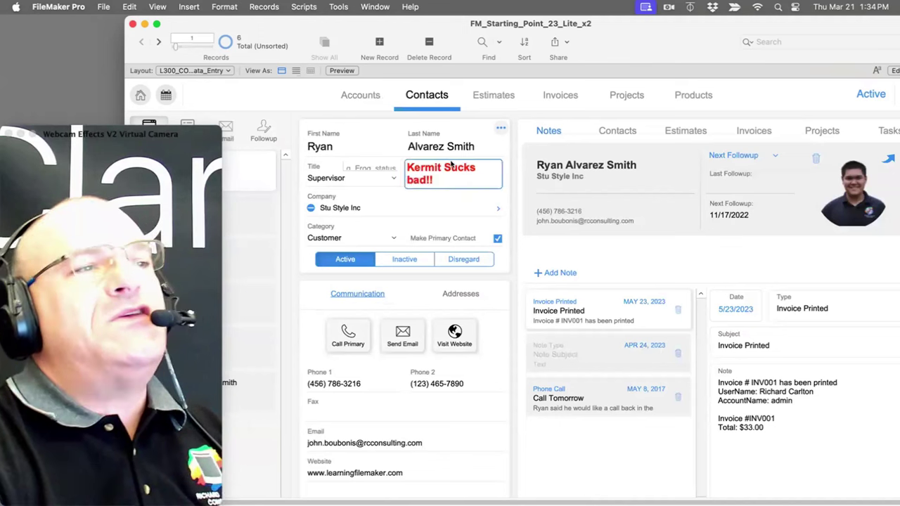
click(514, 168)
click(484, 167)
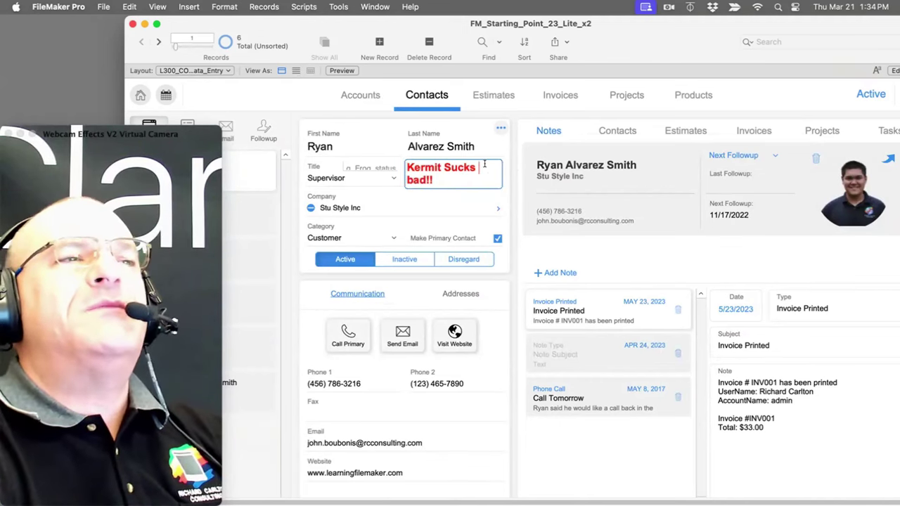
key(super+a)
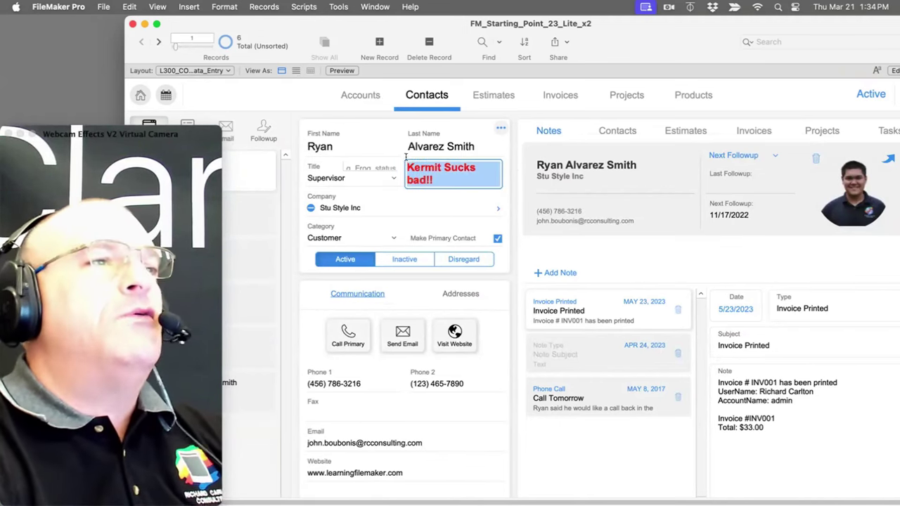
click(510, 167)
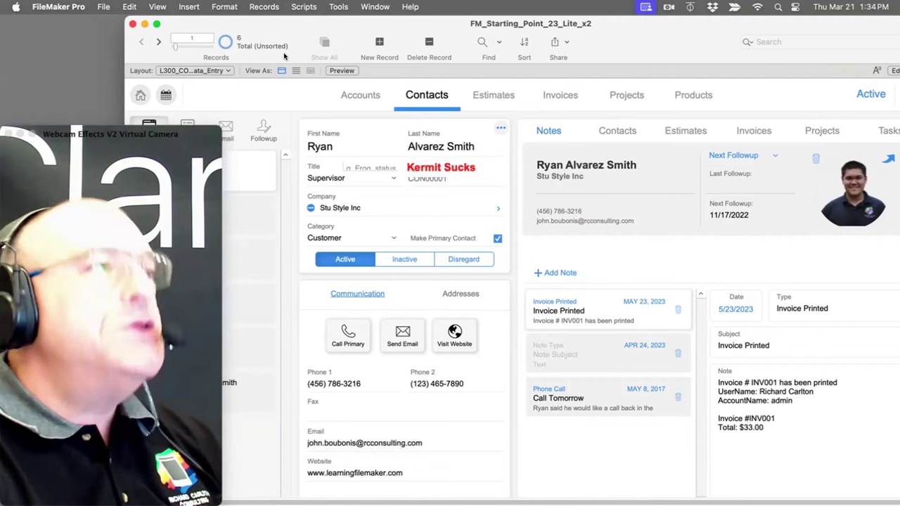
Review the file's tables in Manage Database, select PRF_Preferences, and close with OK.
click(104, 6)
mouse_move(141, 130)
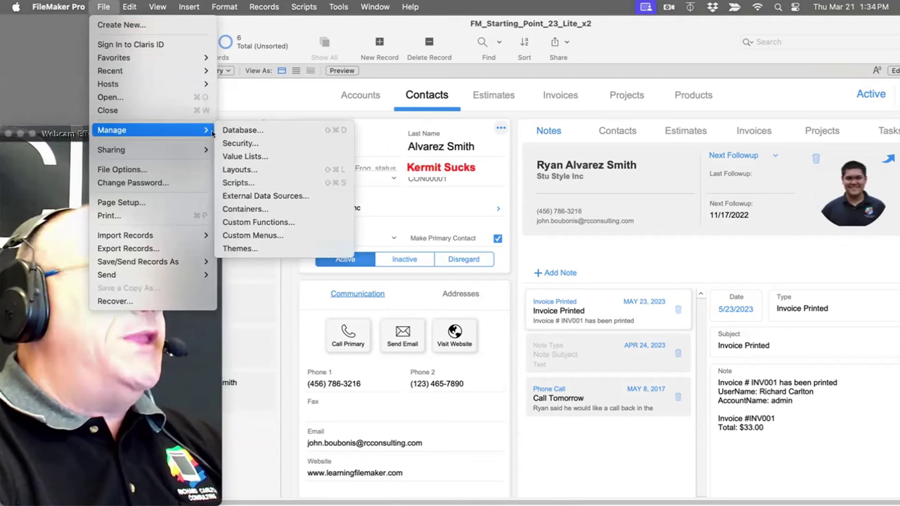
click(243, 131)
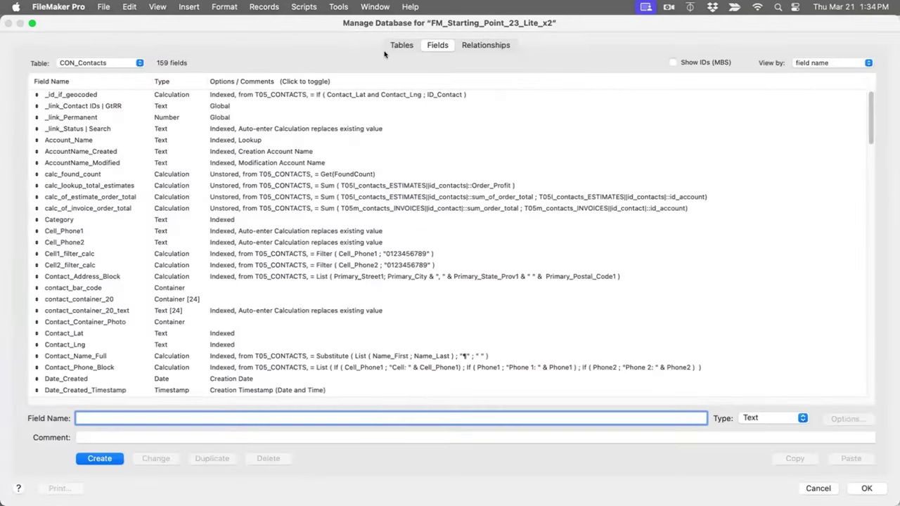
click(402, 45)
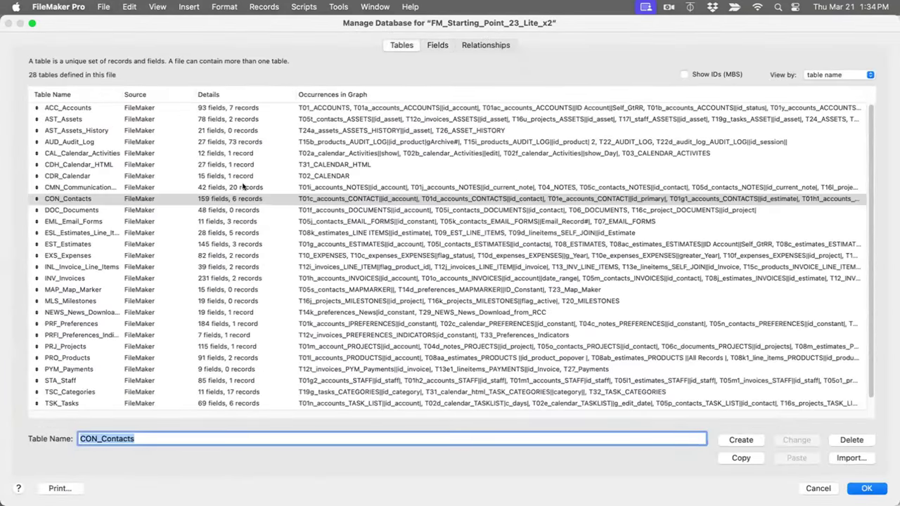
scroll(65, 310, down, 1)
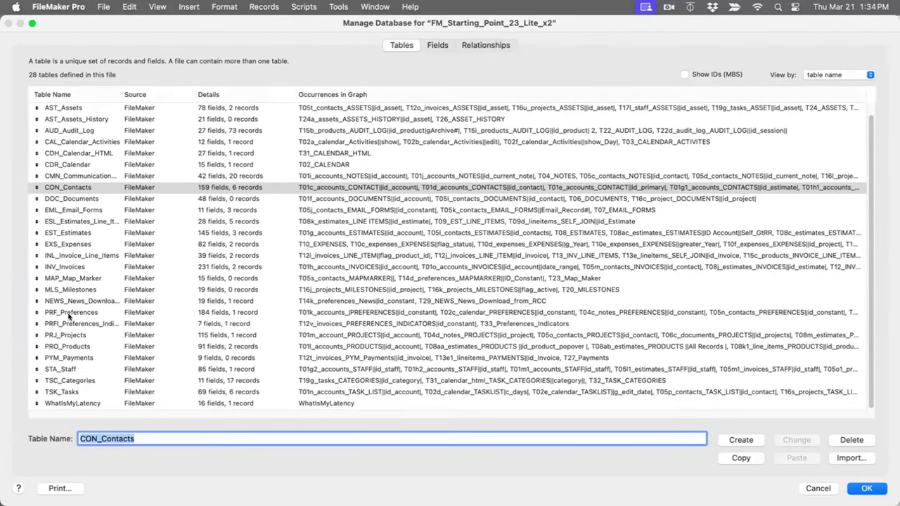
click(70, 313)
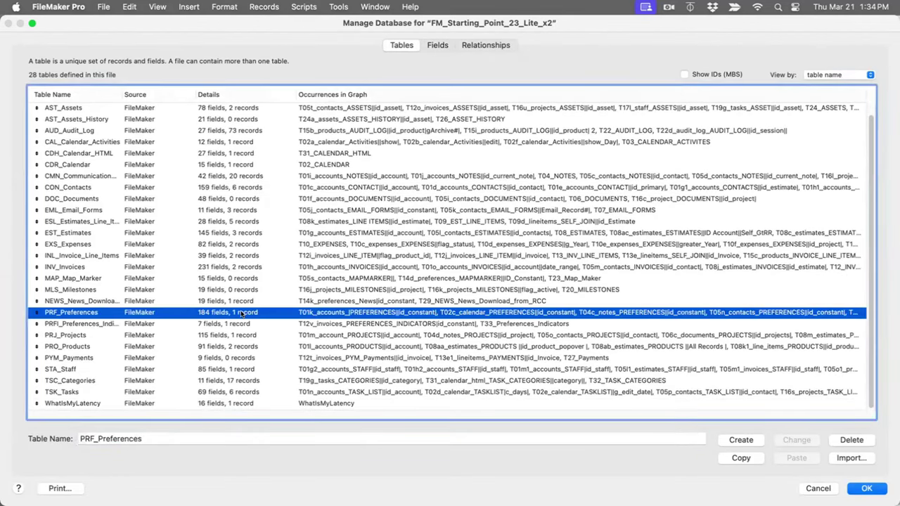
click(865, 488)
Go from Home to the Preferences layout and click into Company Name and Address 1.
drag(125, 95, 250, 95)
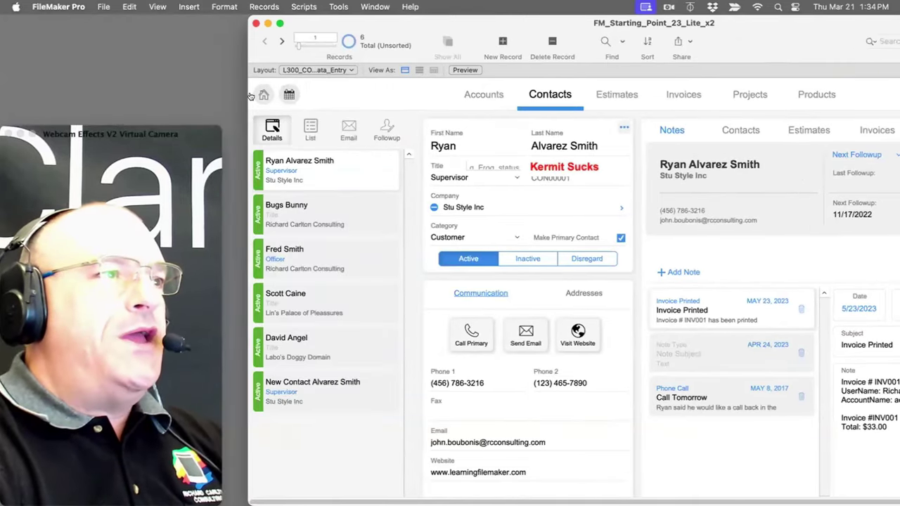
click(264, 95)
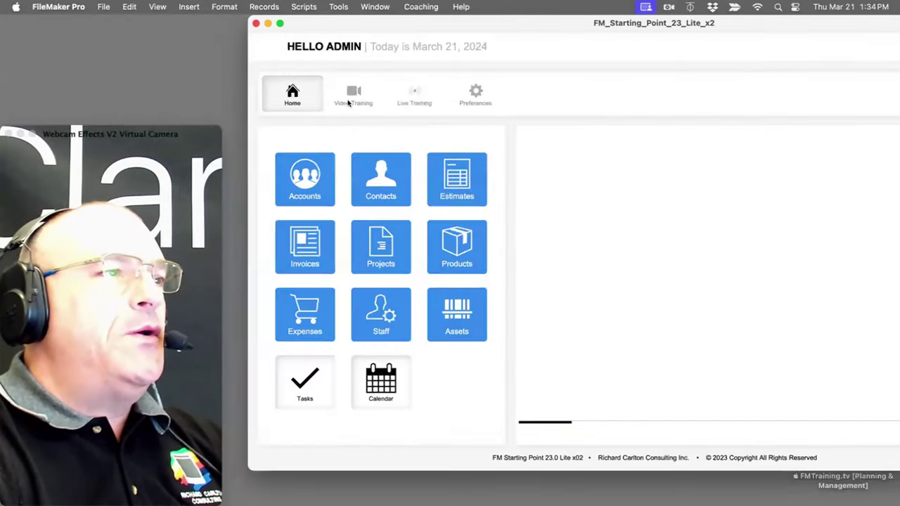
click(475, 92)
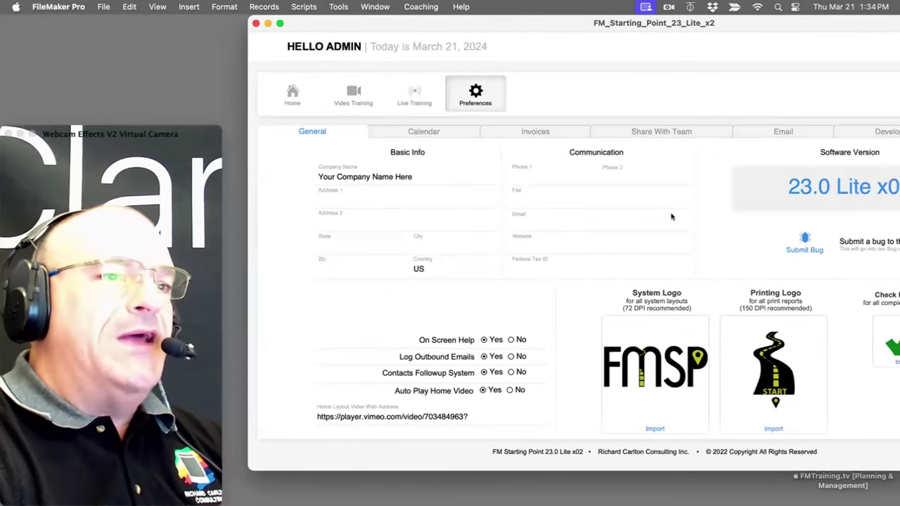
click(369, 176)
click(371, 197)
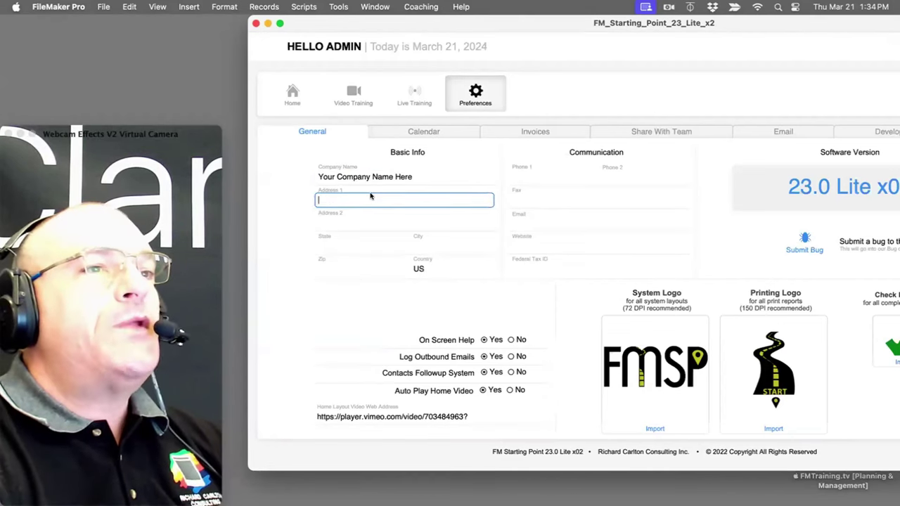
click(351, 288)
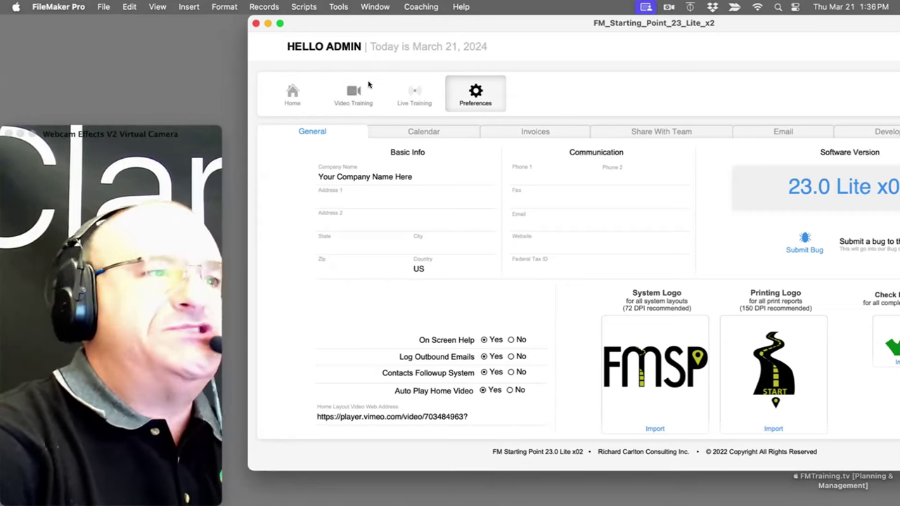
drag(251, 24, 476, 27)
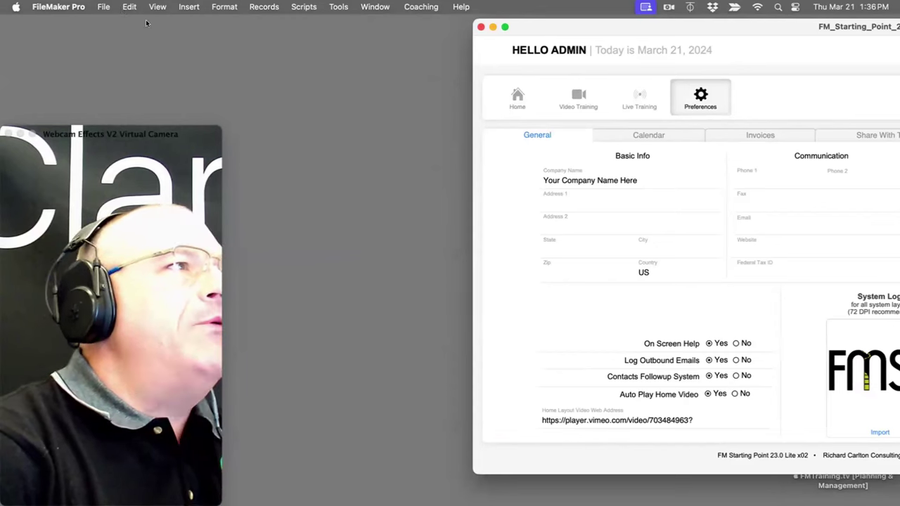
Create a new table named muppets in Manage Database.
click(103, 7)
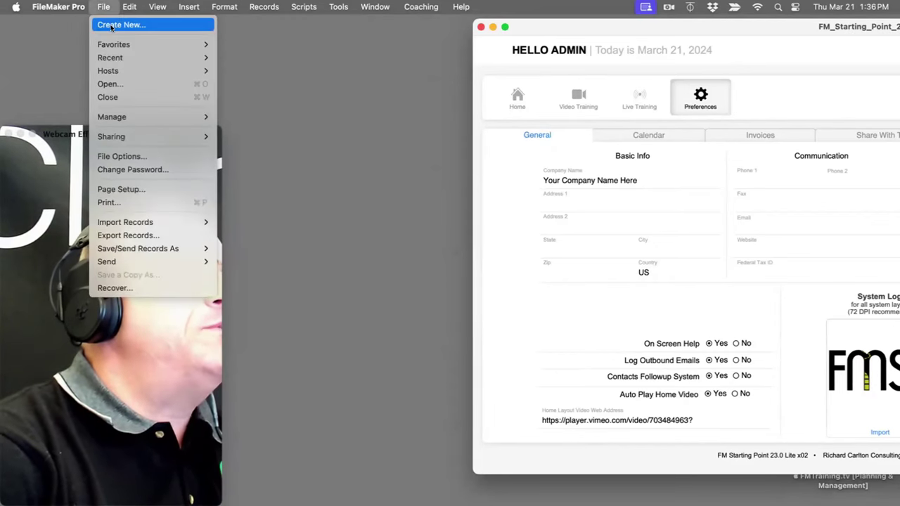
mouse_move(146, 121)
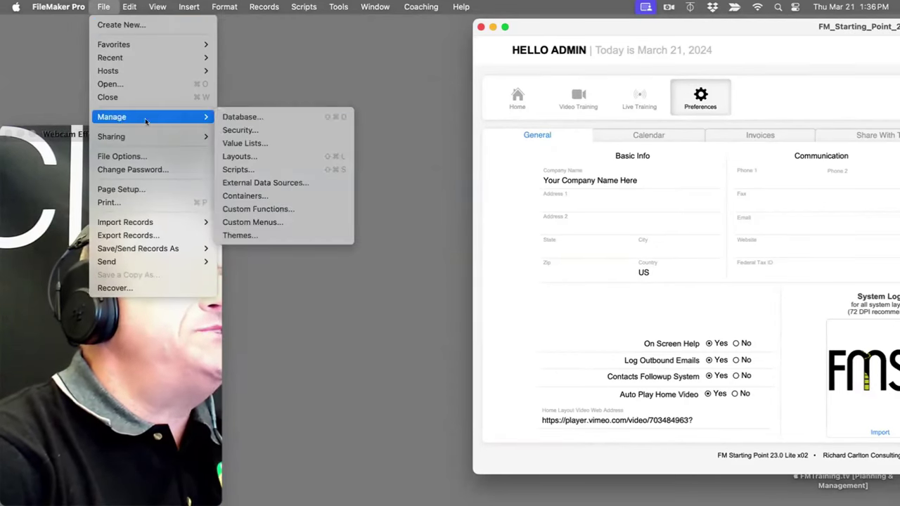
click(243, 117)
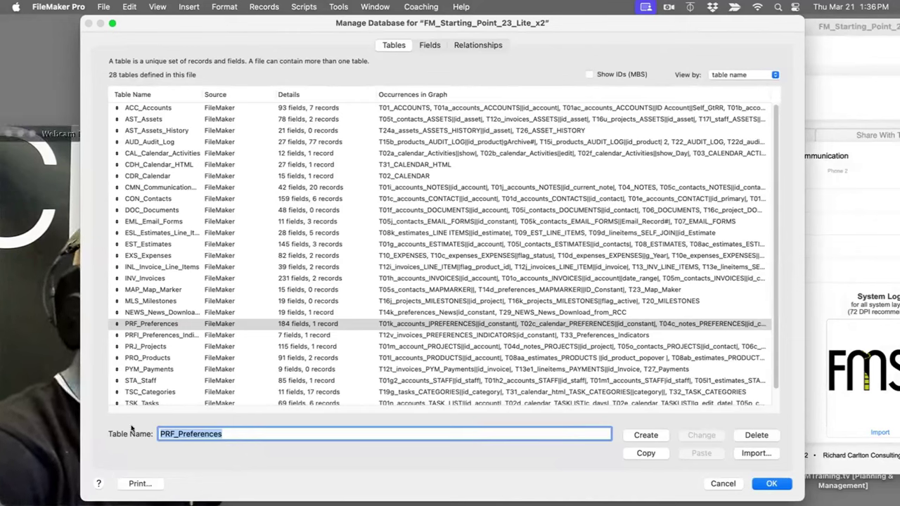
text(mu)
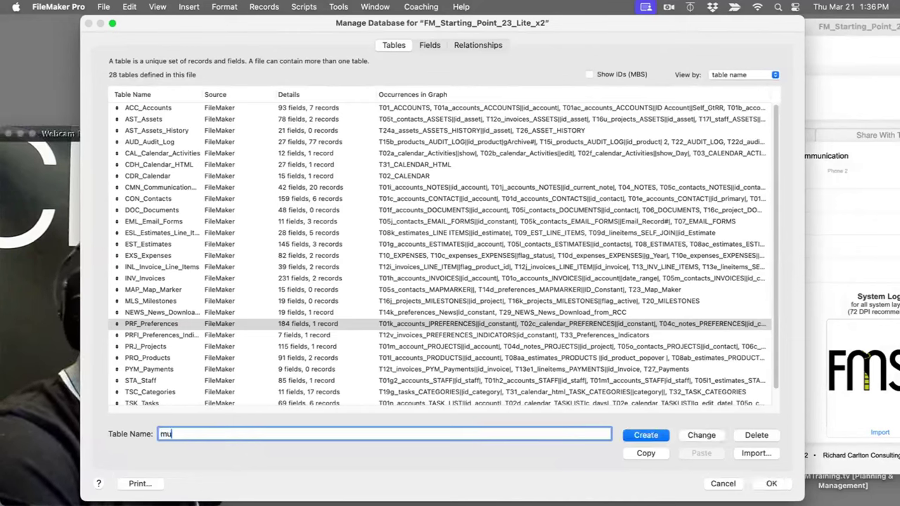
text(ppets)
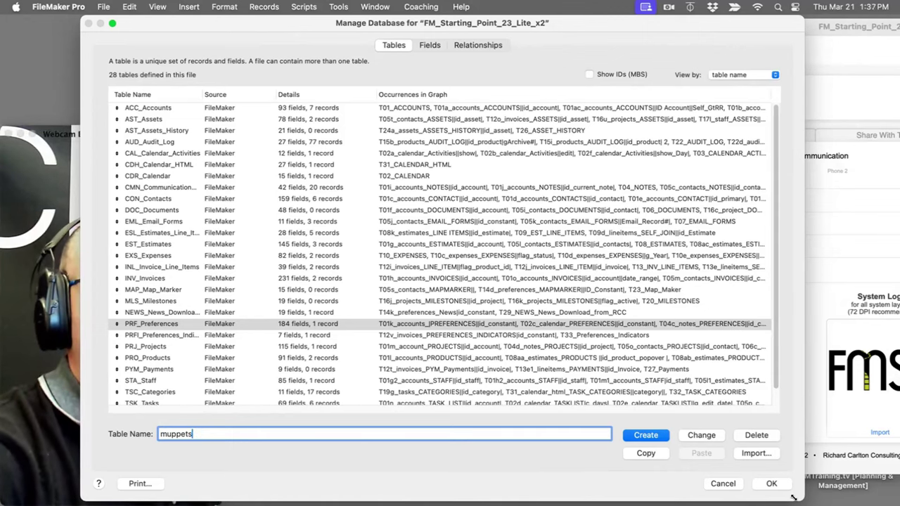
drag(802, 499, 607, 361)
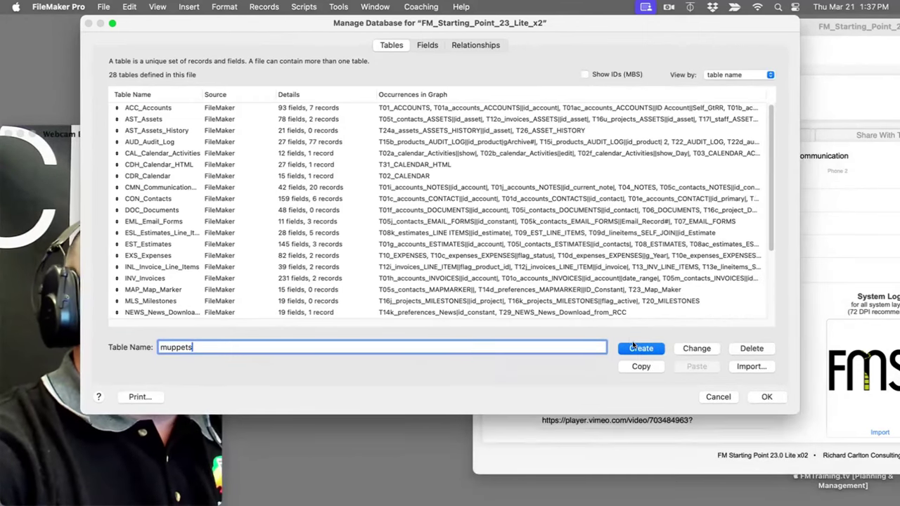
click(632, 347)
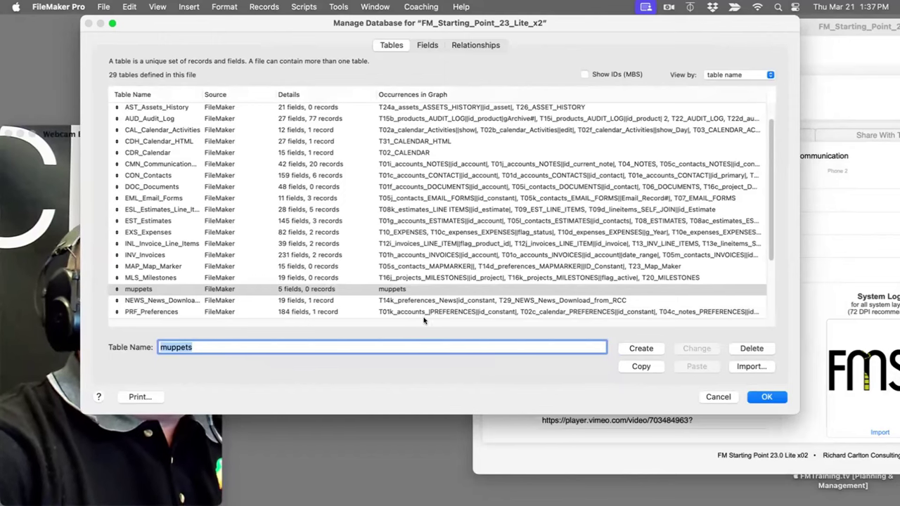
Open the muppets table's fields and select all five default fields.
double_click(407, 292)
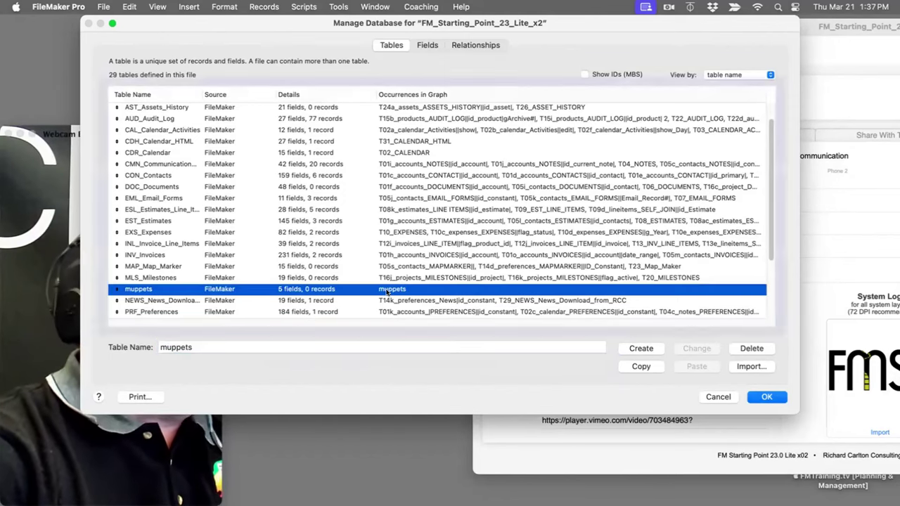
click(327, 139)
key(super+a)
Delete the five selected default fields from muppets, confirming both alerts.
key(BackSpace)
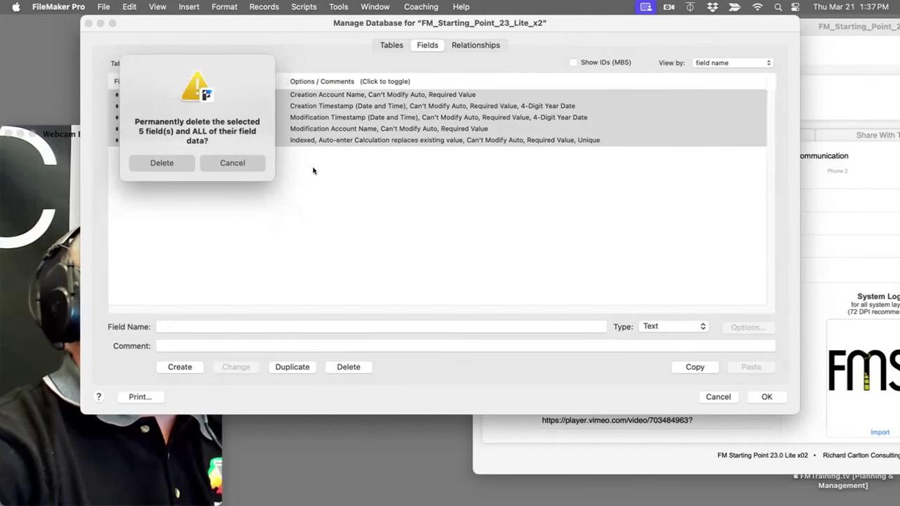
click(164, 162)
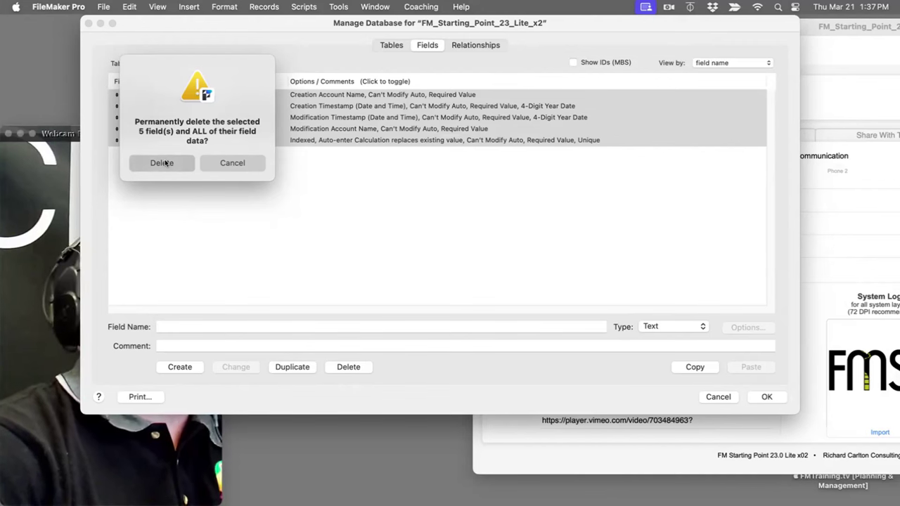
click(164, 162)
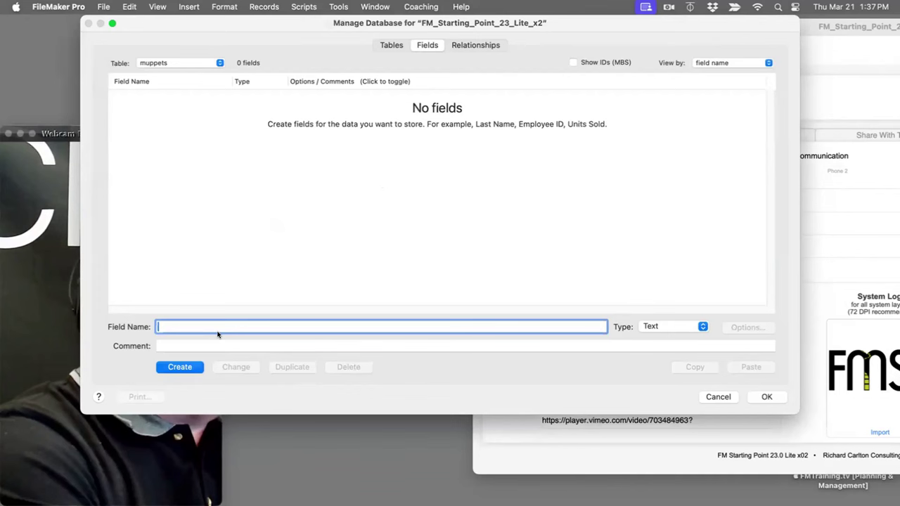
Create a Text field named id_muppet_p in the muppets table.
text(id_mu)
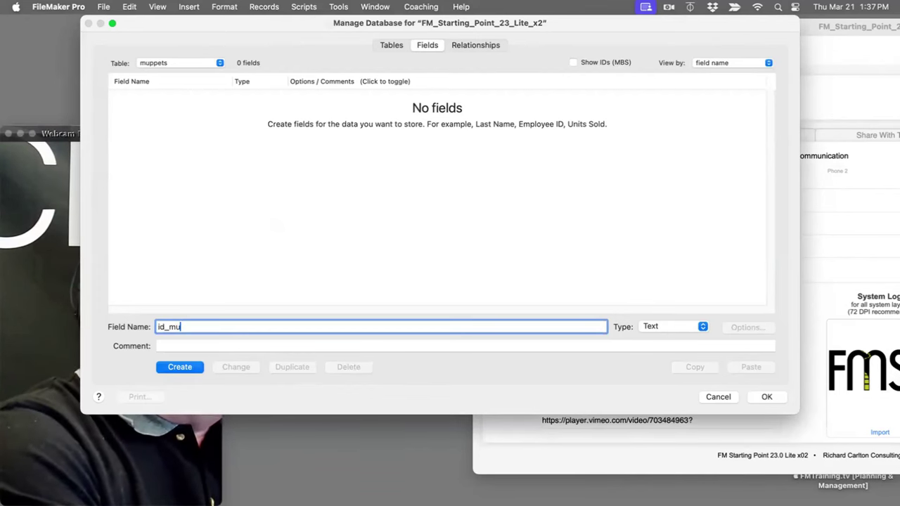
text(ppet_p)
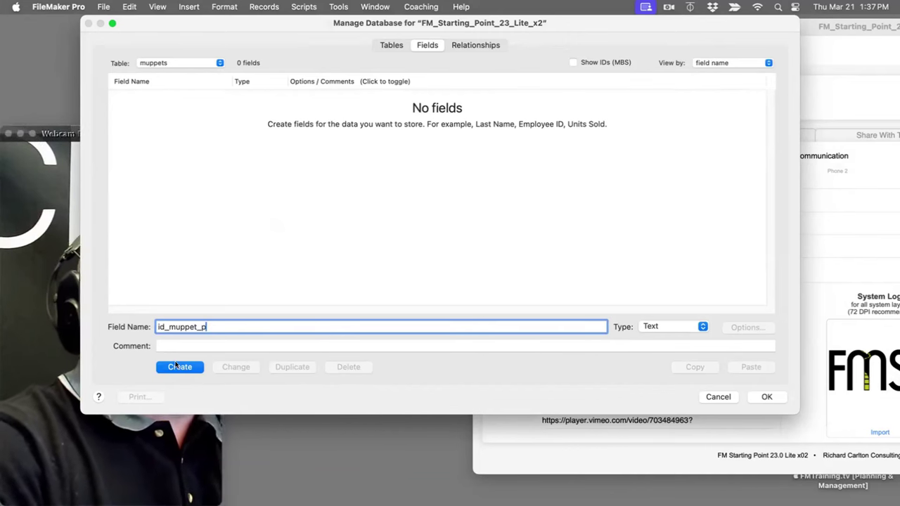
click(176, 367)
Make id_muppet_p auto-enter a serial number starting at MUP0001, incrementing by 1.
click(738, 328)
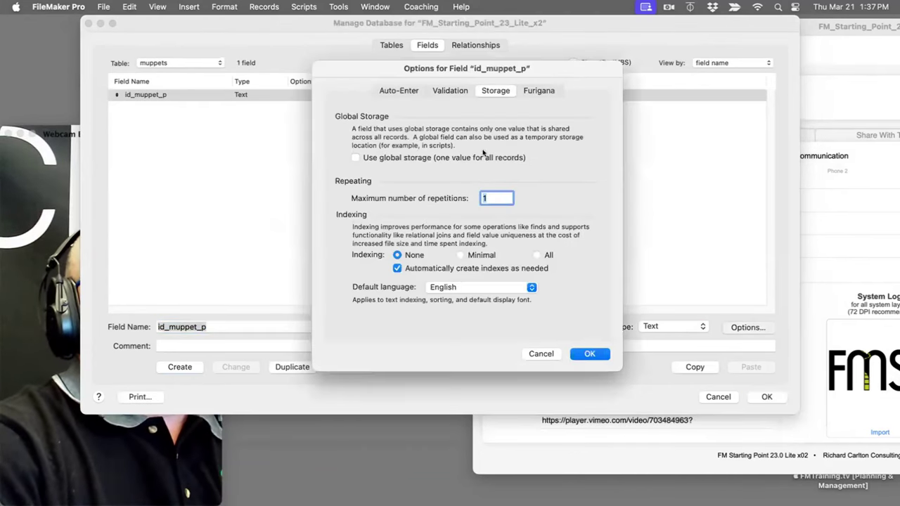
click(390, 91)
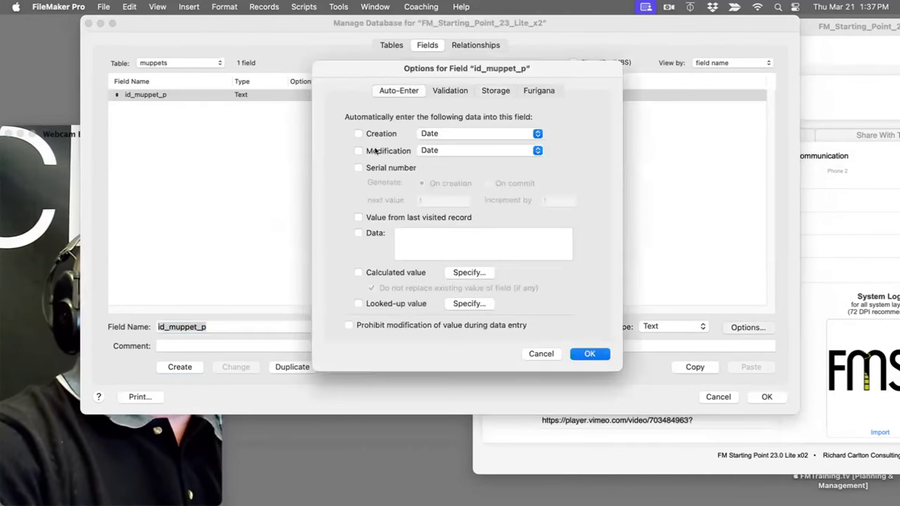
click(381, 168)
key(Tab)
text(0)
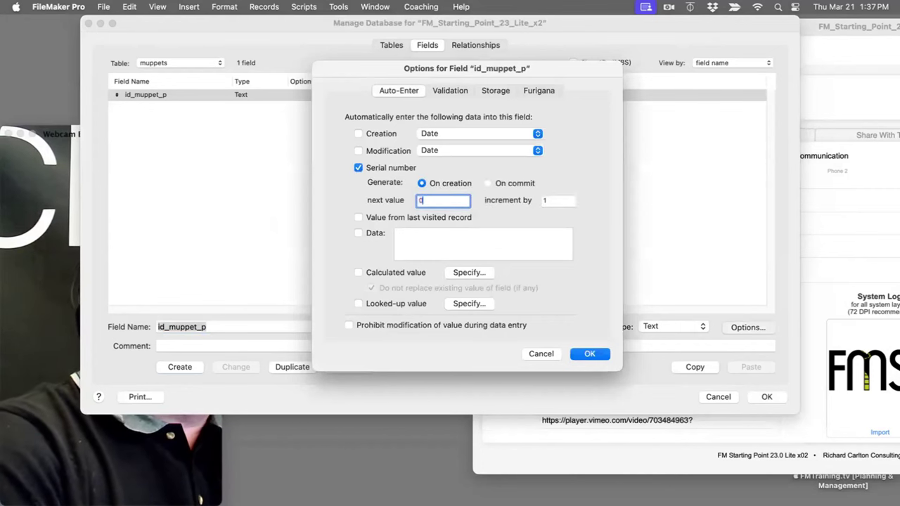
text(001)
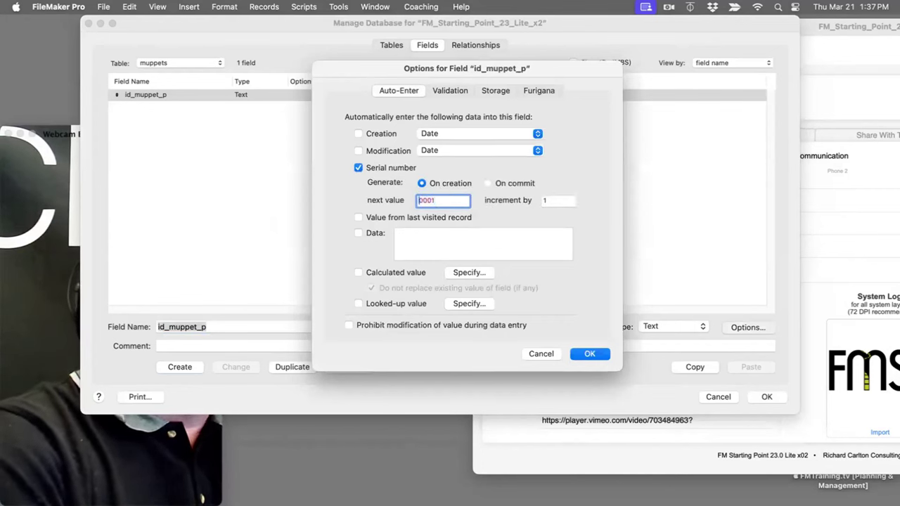
text(MUP)
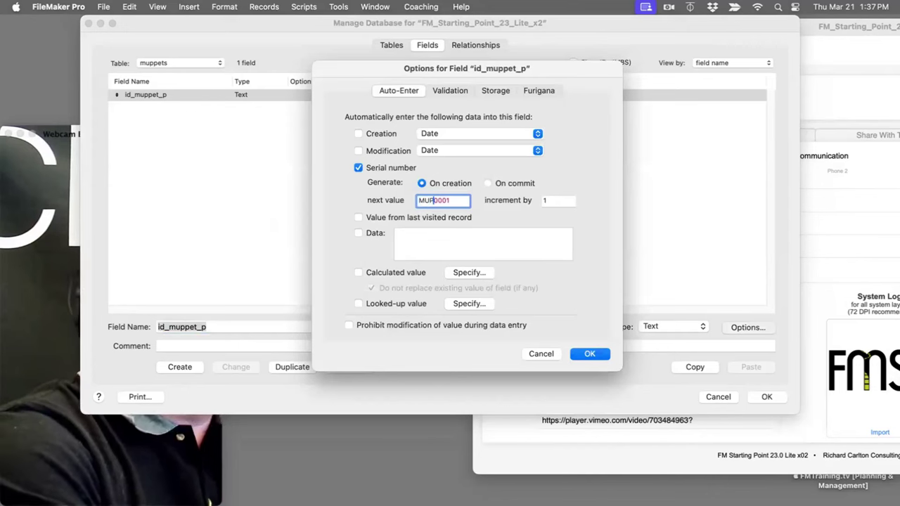
double_click(448, 201)
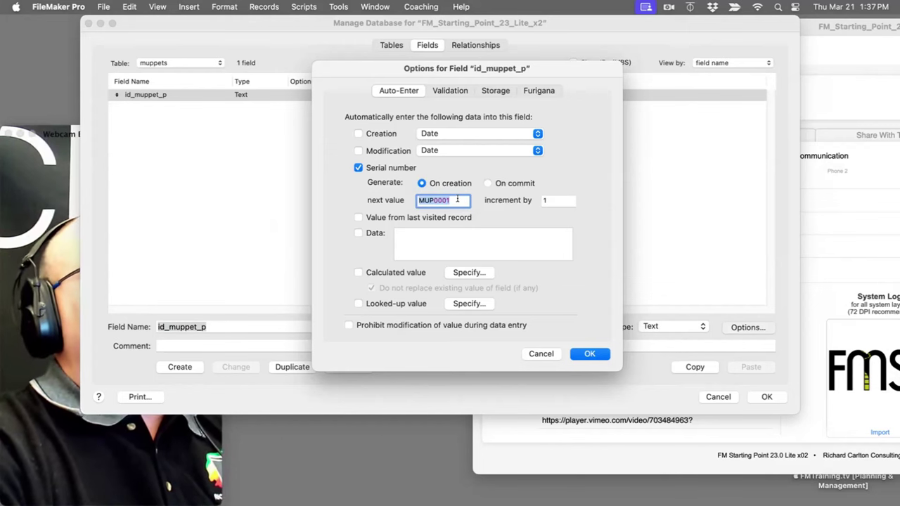
click(458, 201)
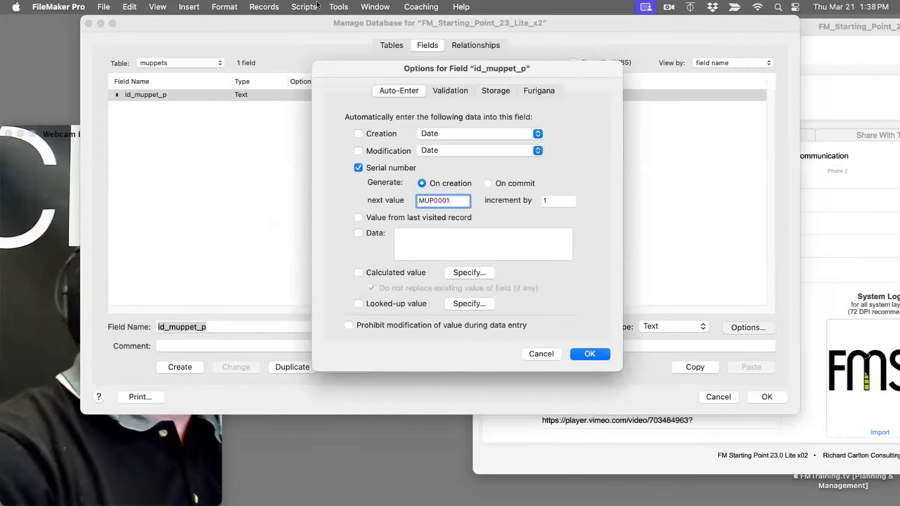
drag(436, 23, 582, 24)
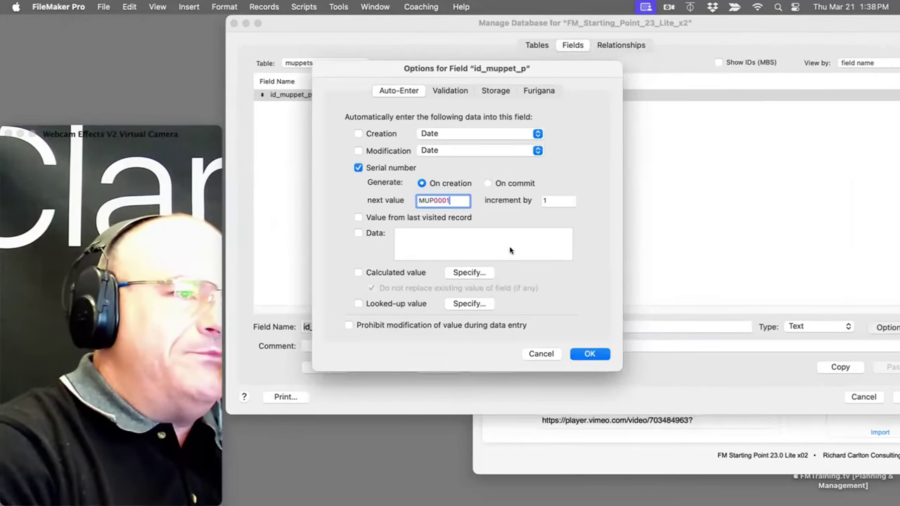
Save the serial options and create a new field named id_constant.
click(589, 354)
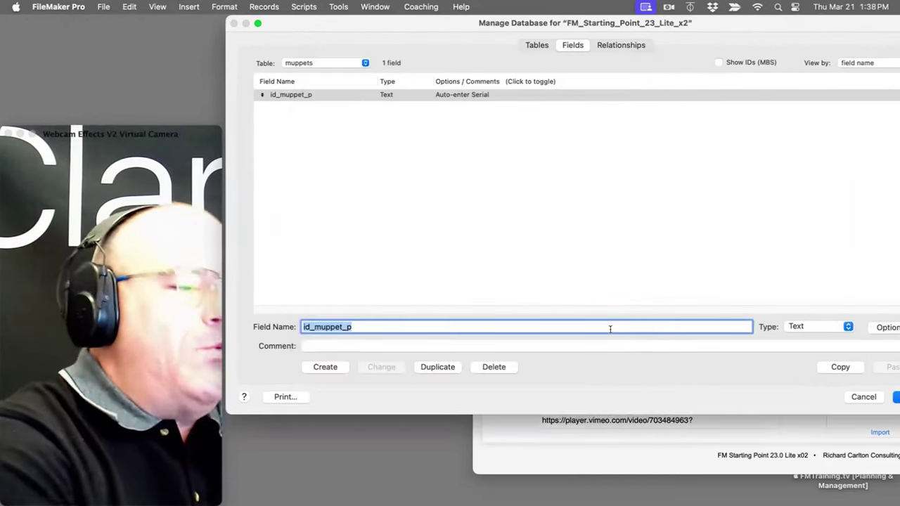
text(id_)
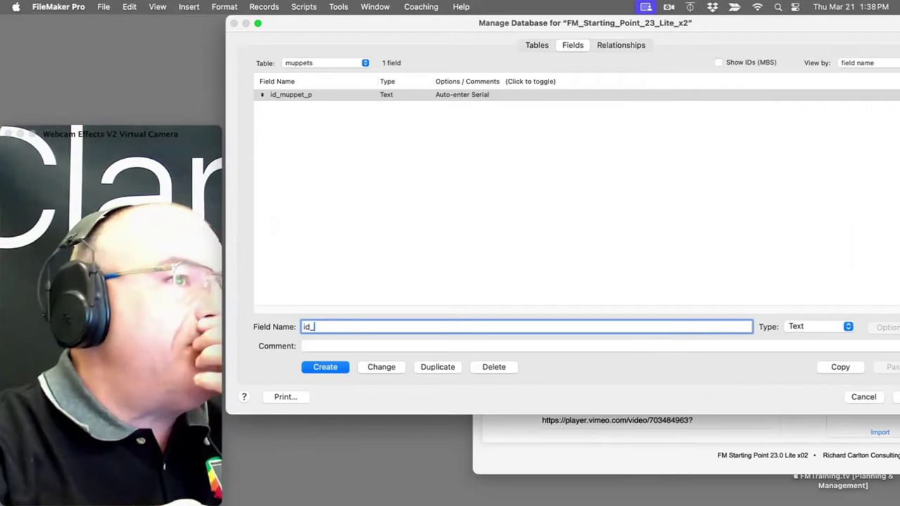
text(c)
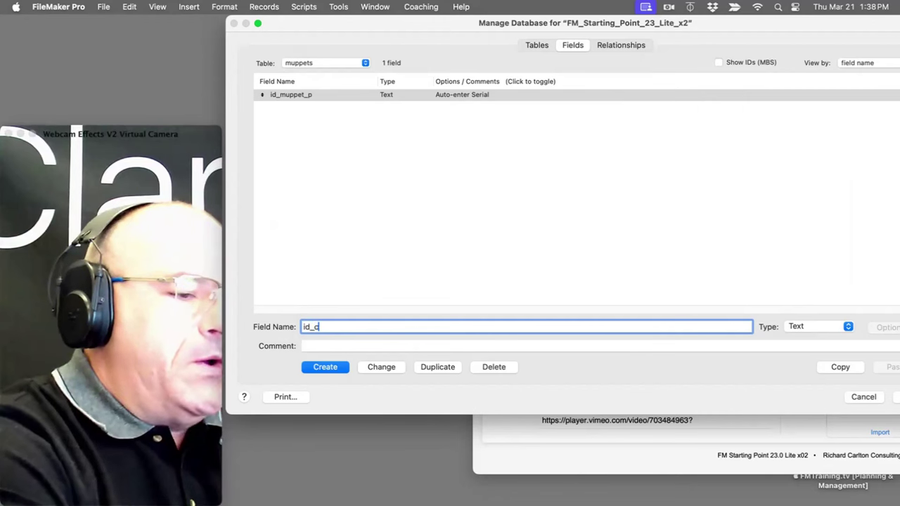
text(ontact)
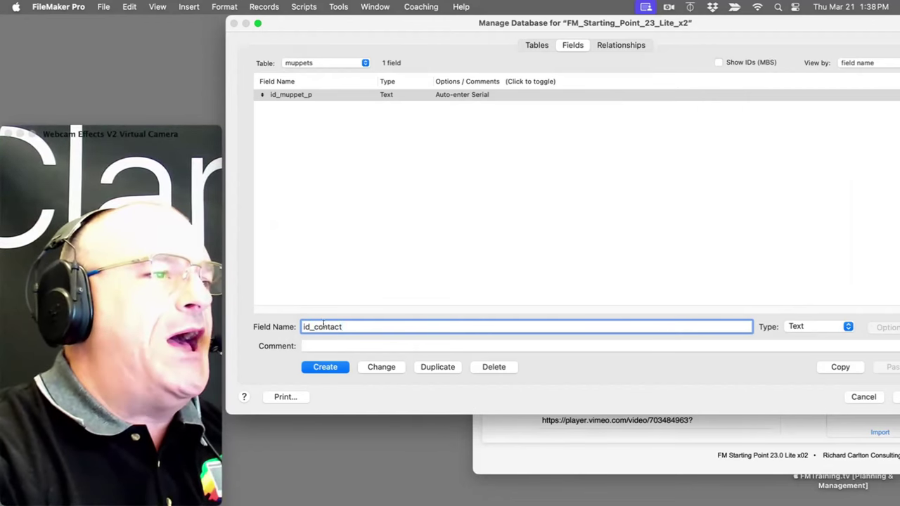
drag(327, 328, 385, 334)
text(stant)
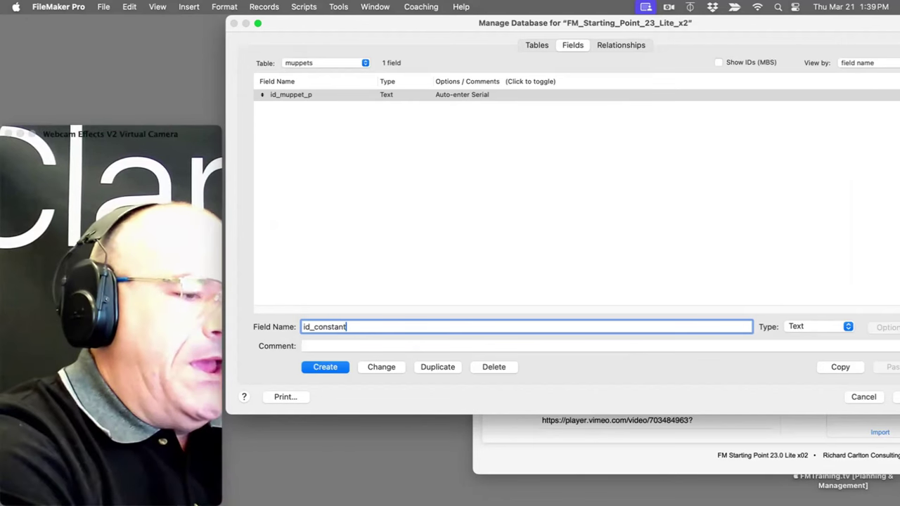
click(325, 367)
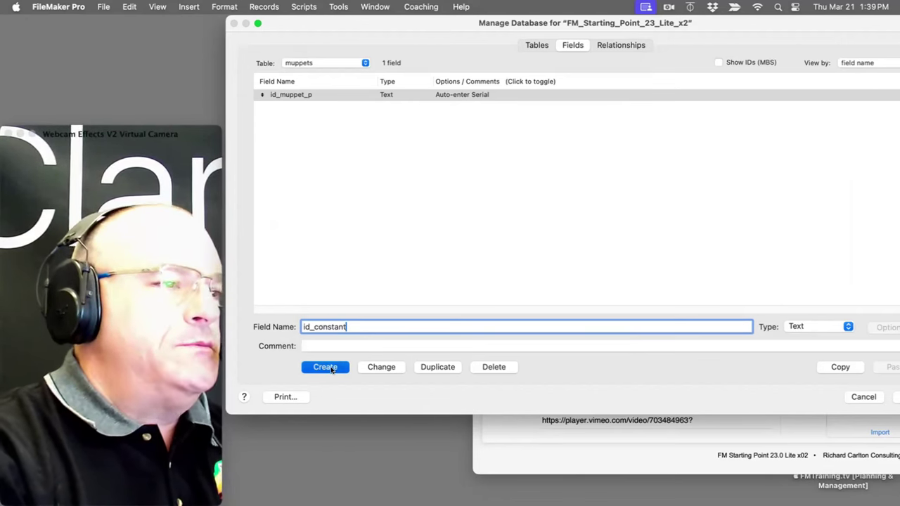
Change id_constant's type to Calculation, accepting the data-replacement warning.
click(819, 327)
click(814, 411)
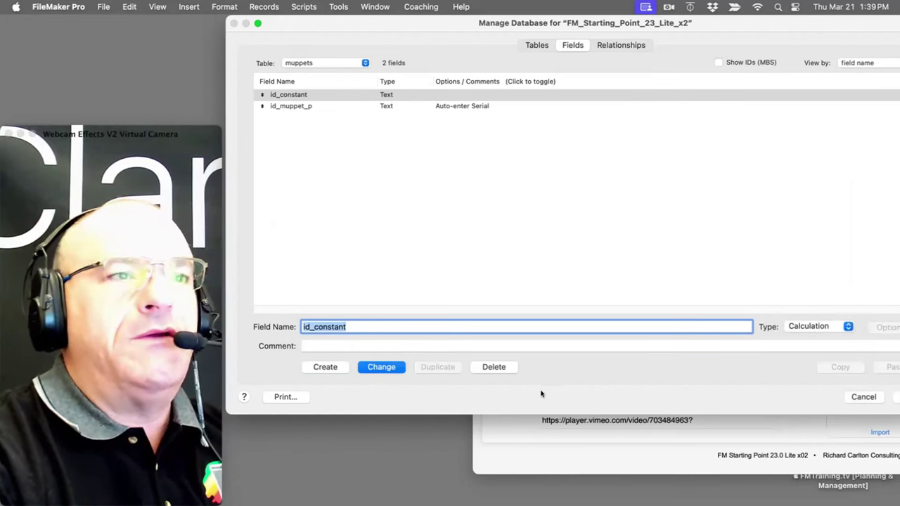
click(394, 366)
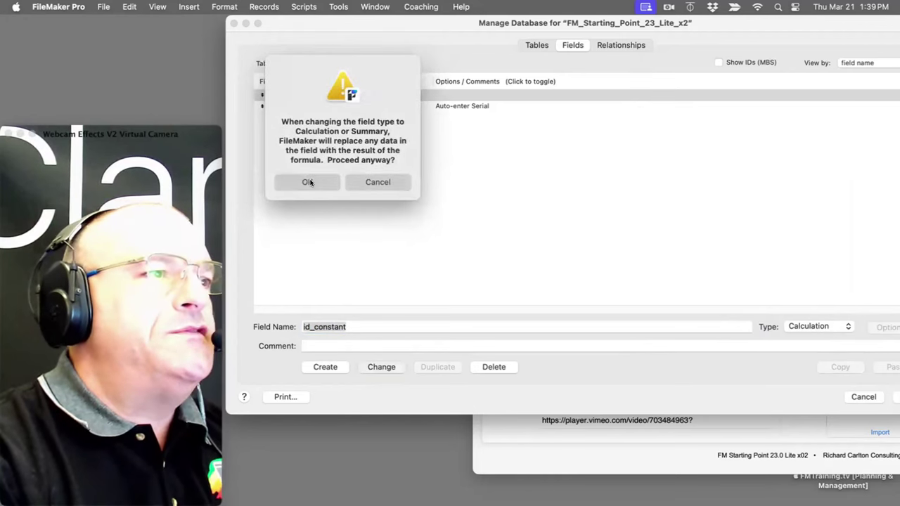
click(307, 181)
Set id_constant's calculation to 1 and close Manage Database from the Relationships tab.
text(1)
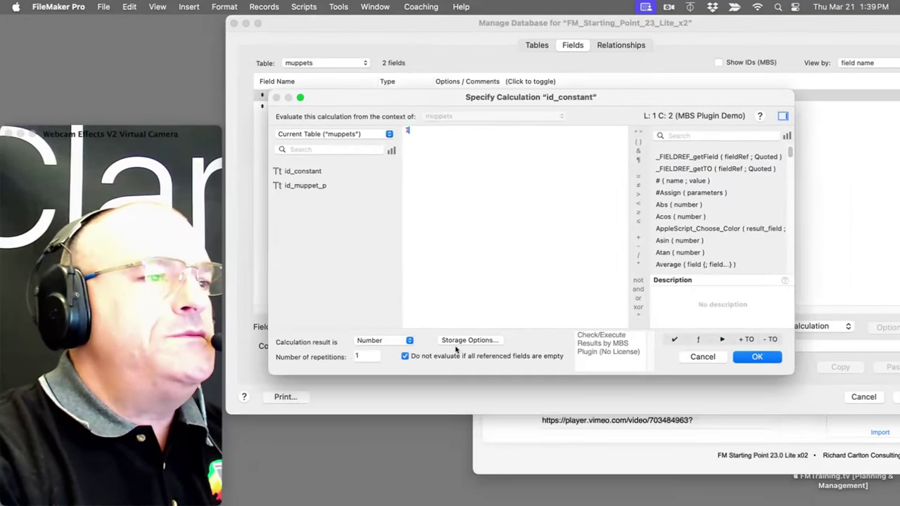
click(738, 359)
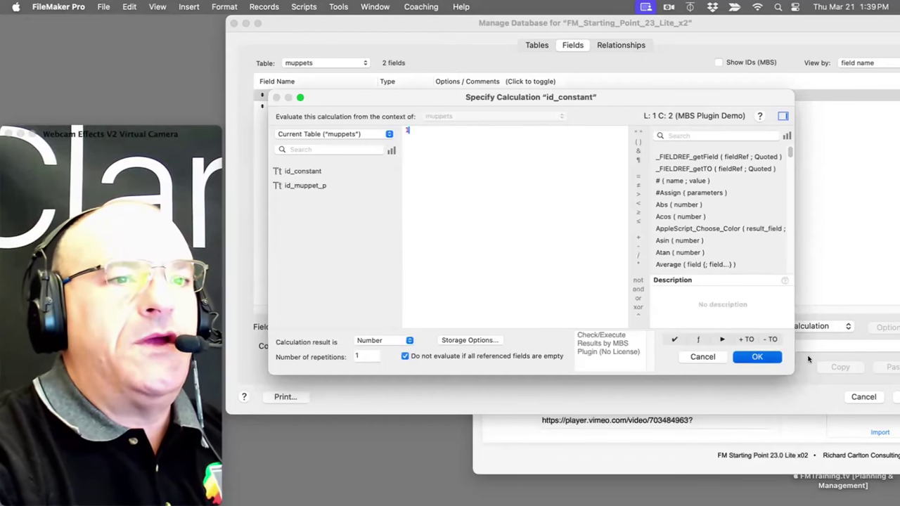
drag(686, 20, 612, 20)
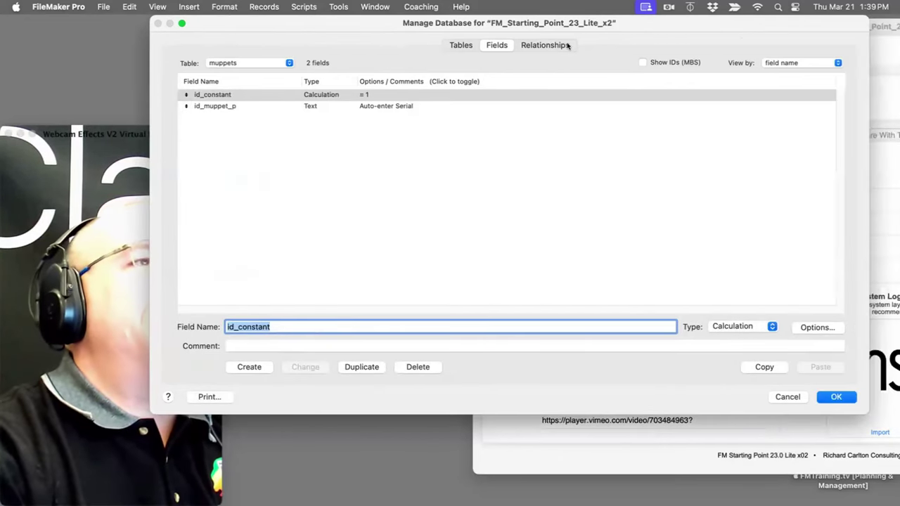
click(565, 45)
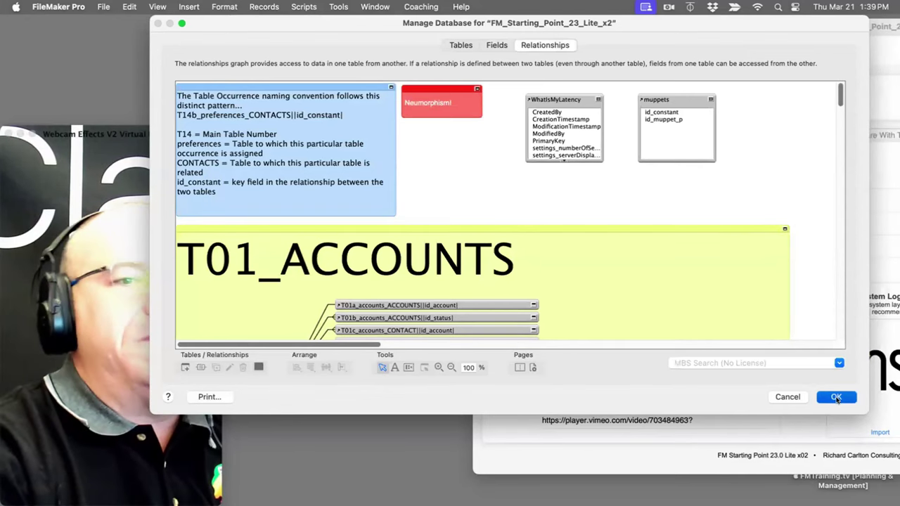
click(836, 398)
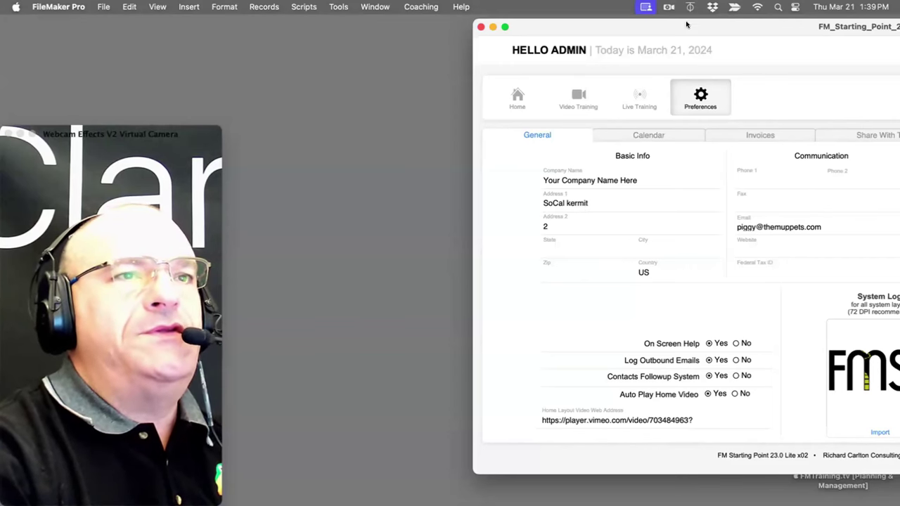
Switch to the muppets layout, add a first record (MUP0001), and reopen Manage Database.
drag(687, 25, 469, 21)
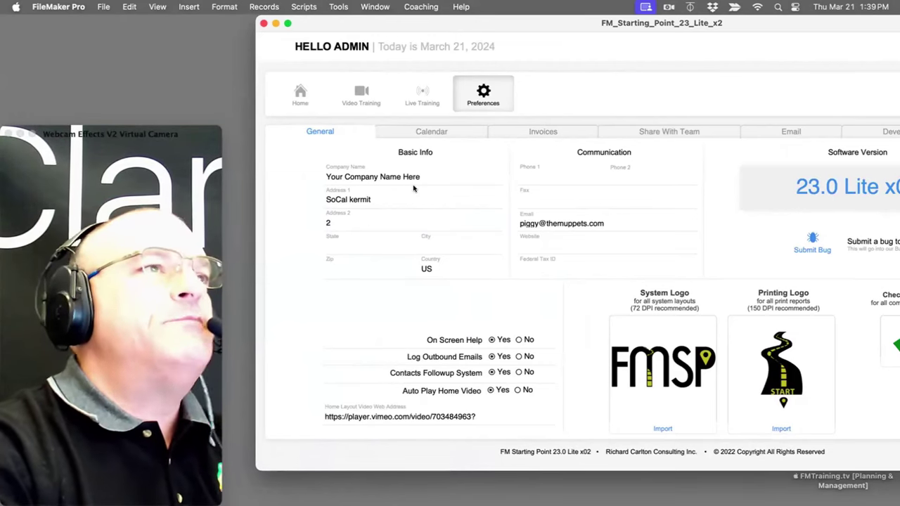
key(super+alt+s)
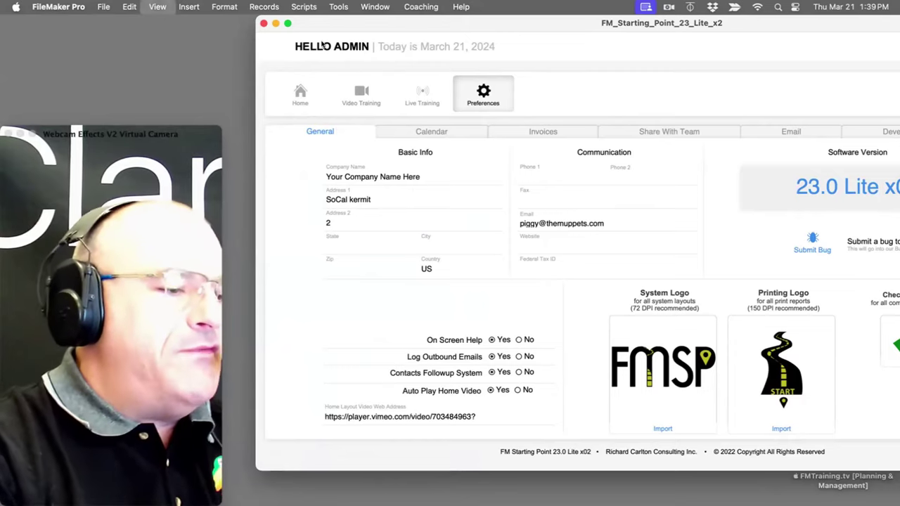
click(322, 71)
mouse_move(322, 71)
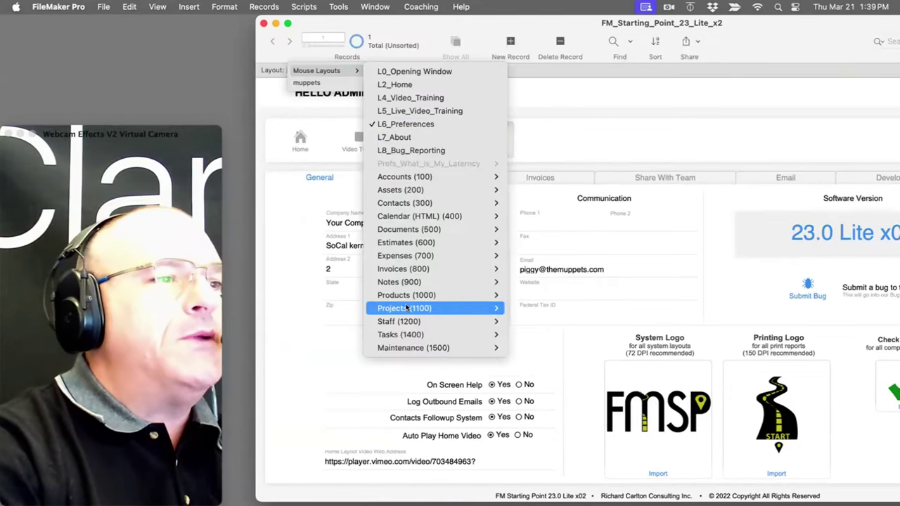
mouse_move(406, 307)
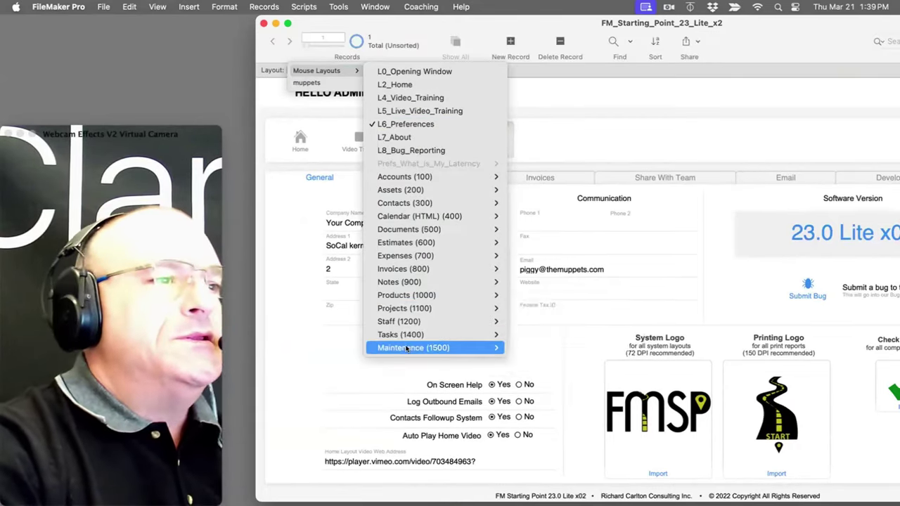
mouse_move(407, 350)
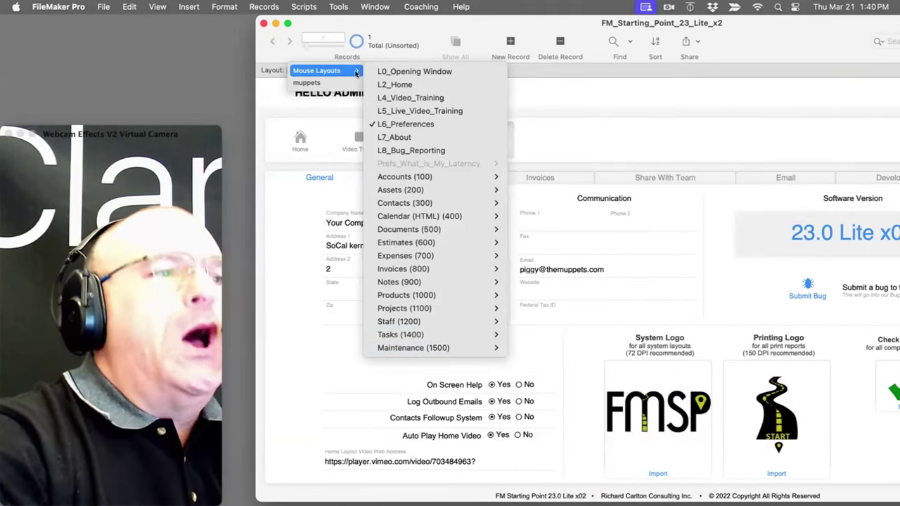
click(320, 84)
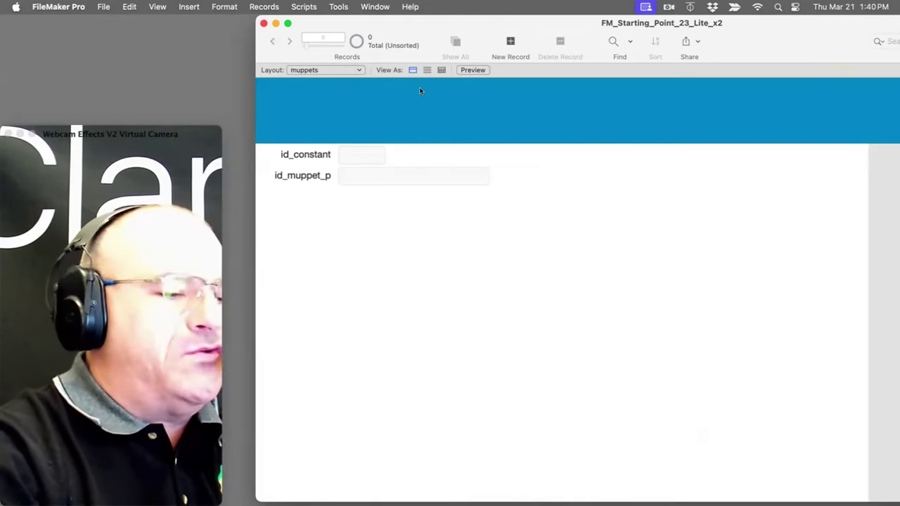
key(super+n)
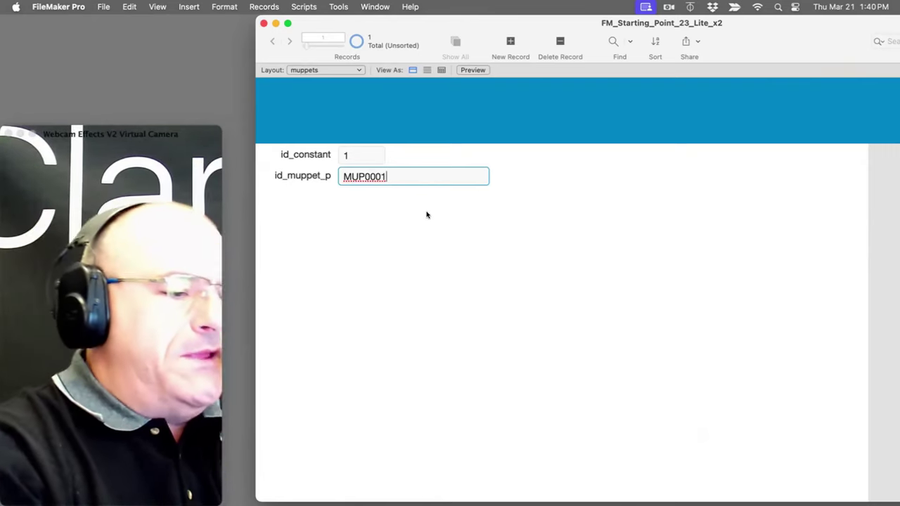
key(super+shift+d)
Add a Text field called name to the muppets table.
click(497, 45)
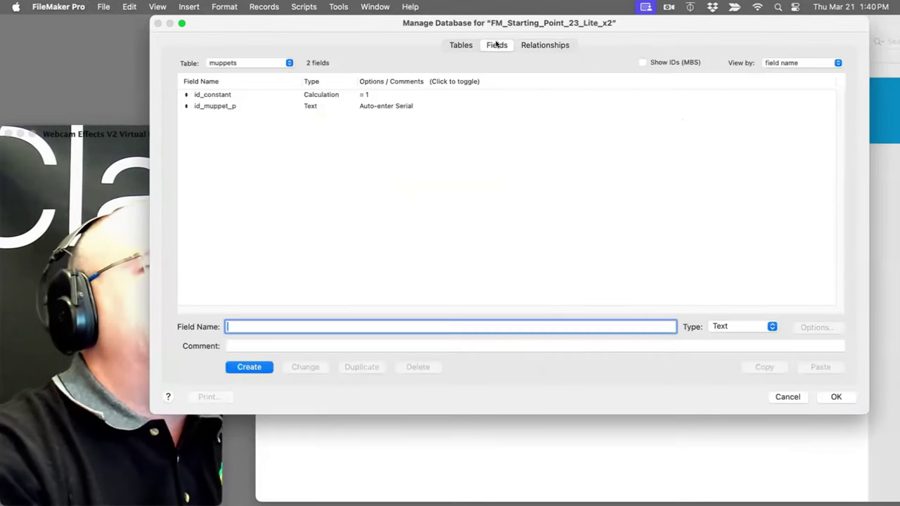
text(name)
key(Return)
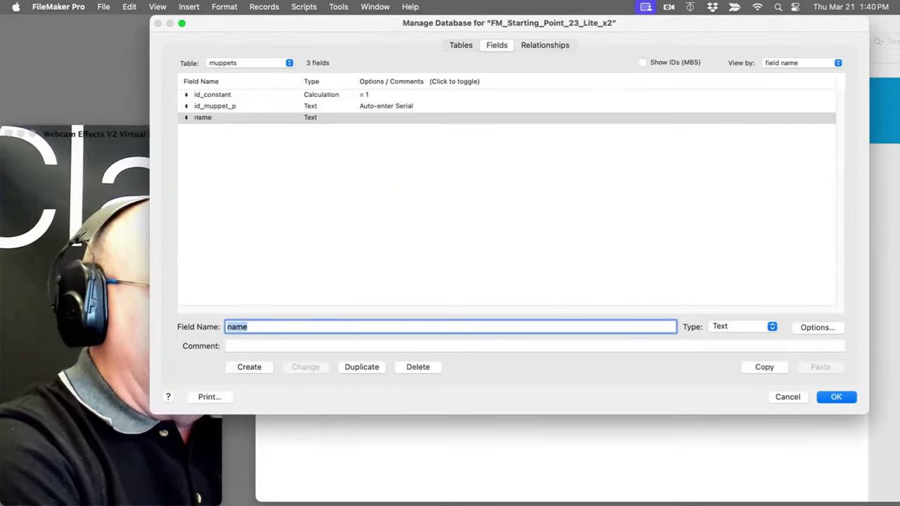
Add a Number field called sales price, then view the relationships graph.
text(sales price)
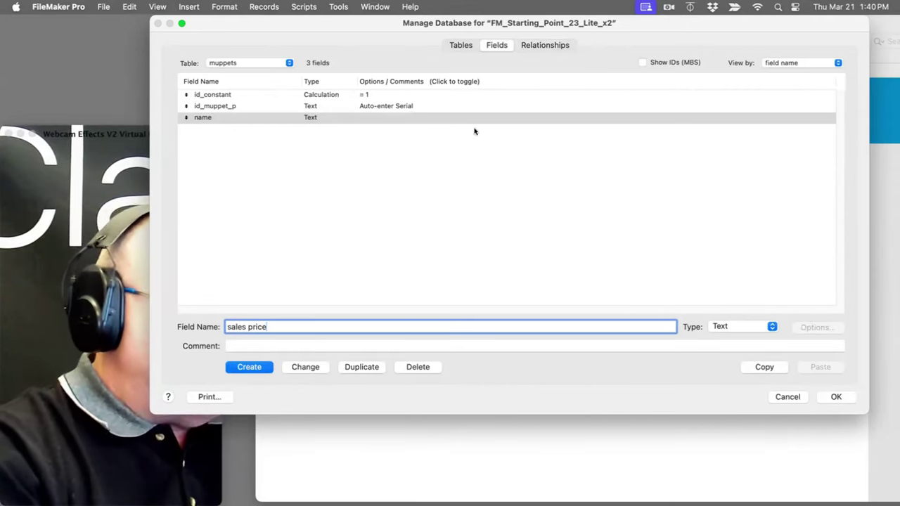
click(251, 369)
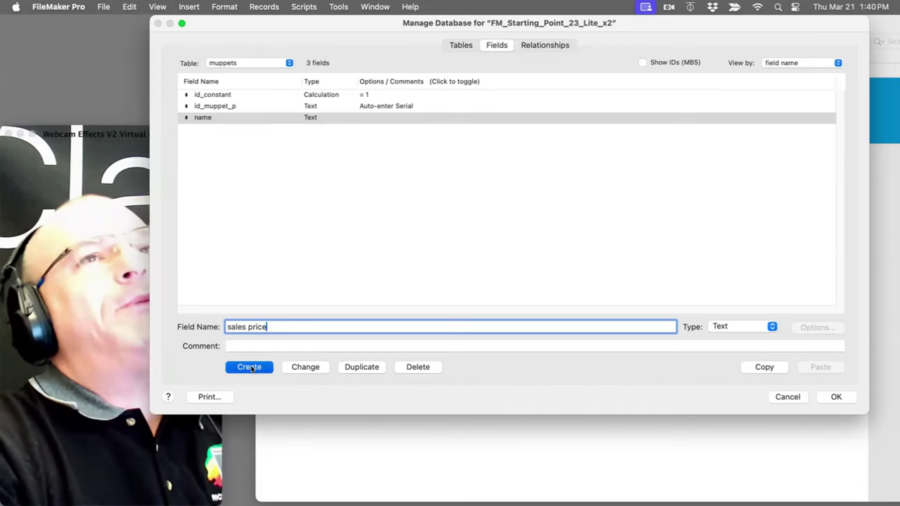
click(735, 326)
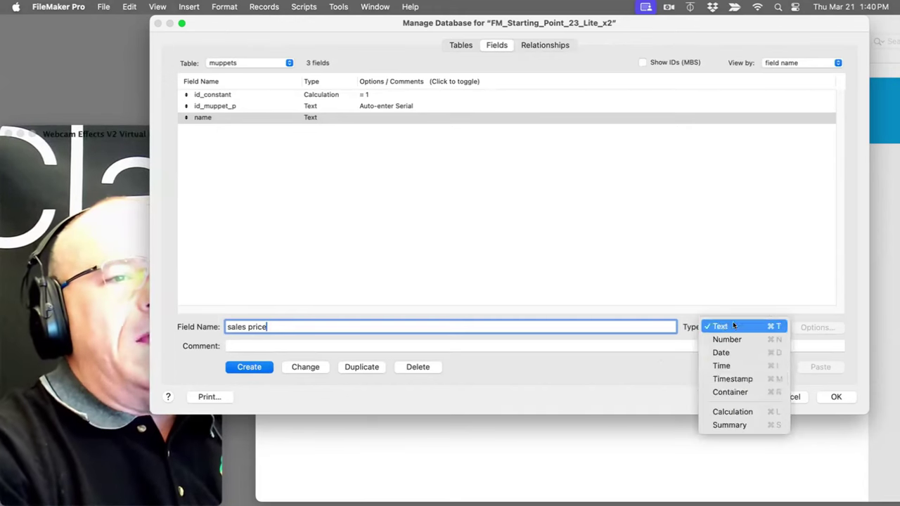
click(727, 340)
click(256, 368)
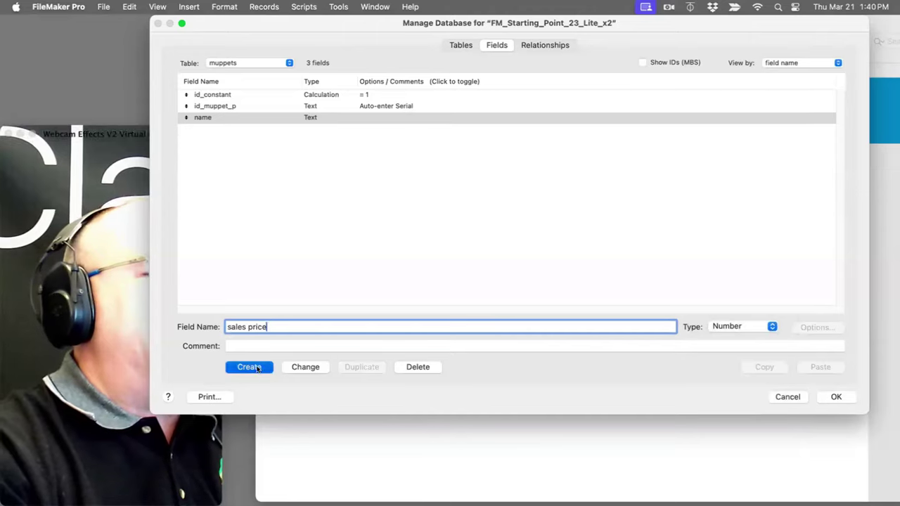
click(836, 398)
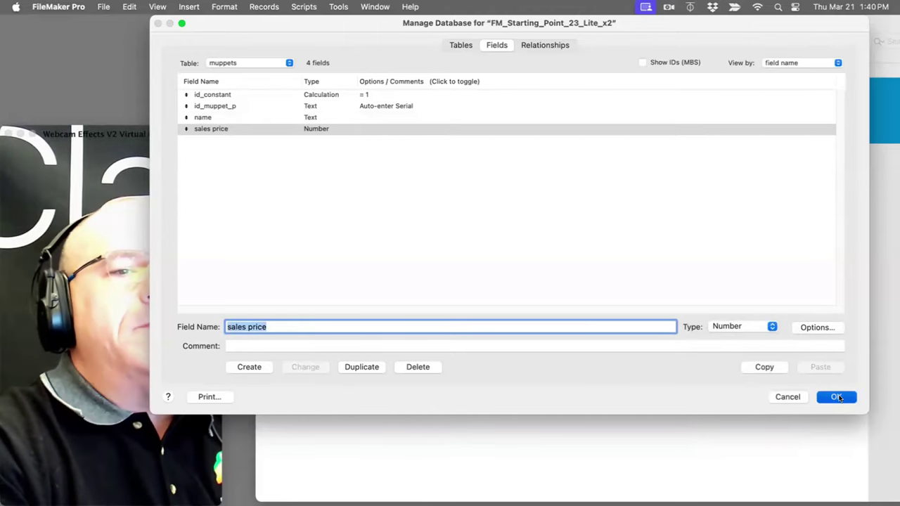
click(545, 45)
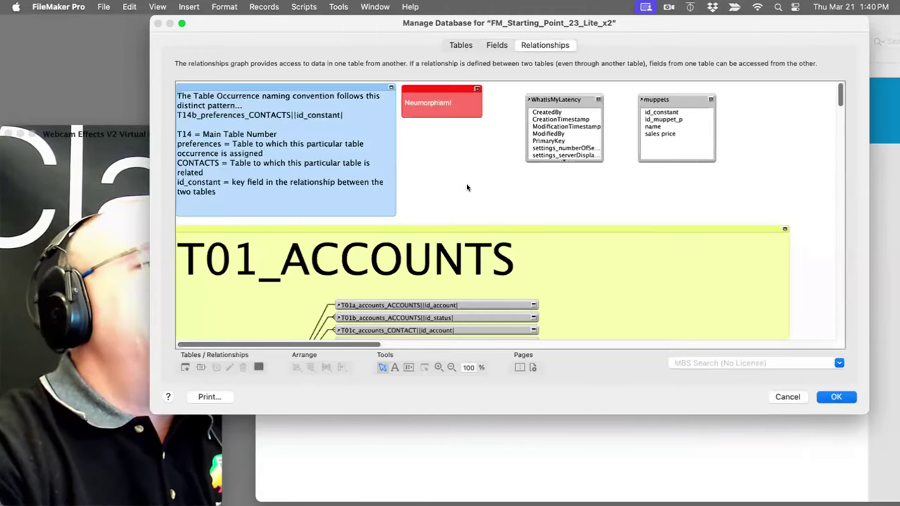
Move the muppets table occurrence down to sit under NAV_Navigation.
scroll(472, 181, down, 5)
scroll(485, 175, up, 5)
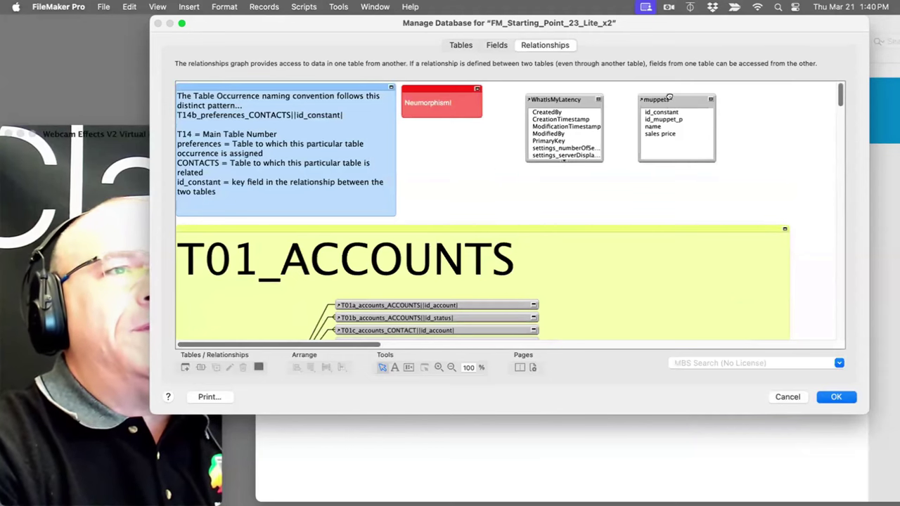
drag(669, 97, 559, 172)
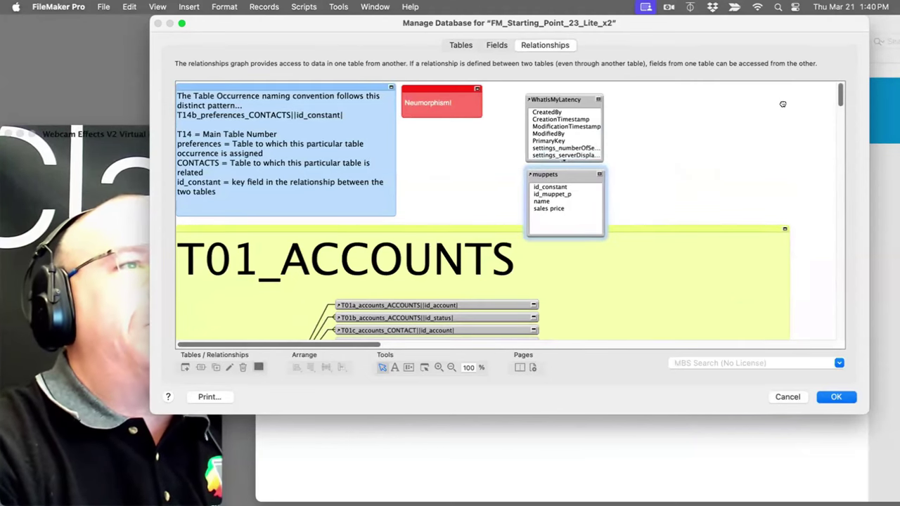
drag(562, 99, 415, 105)
drag(529, 204, 243, 251)
Shorten the T111_NAVIGATION note and move NAV_Navigation up inside it.
click(490, 313)
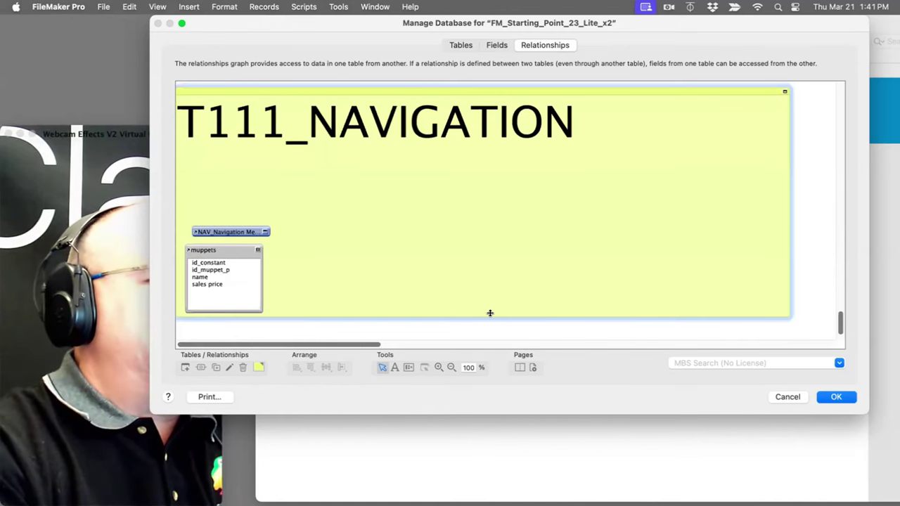
drag(490, 313, 484, 162)
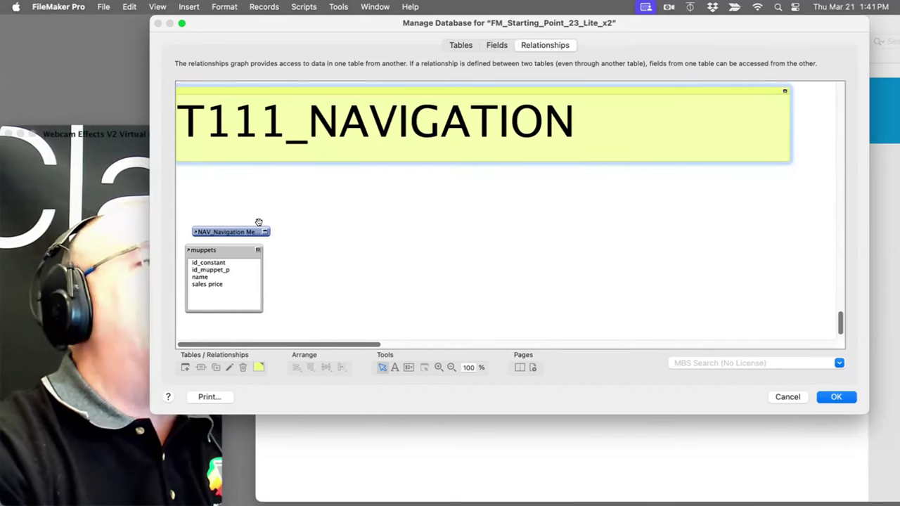
drag(263, 231, 277, 152)
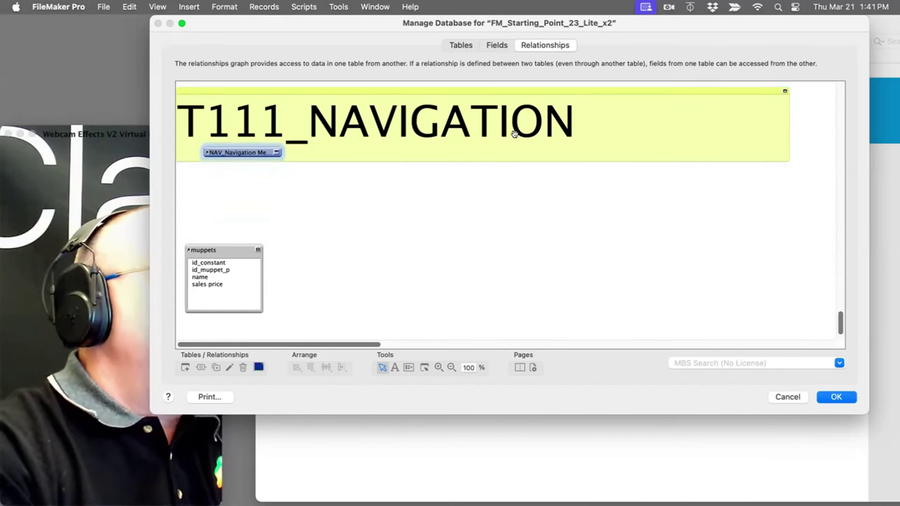
click(517, 126)
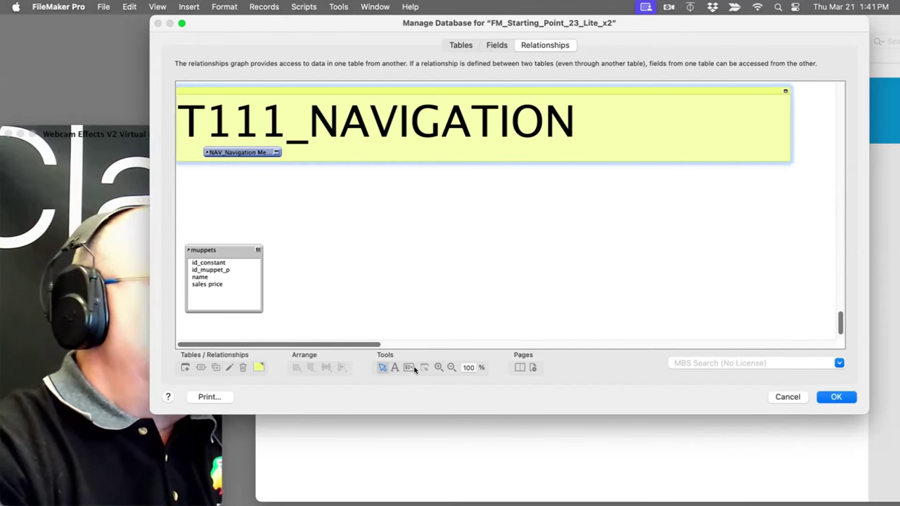
Duplicate the T111_NAVIGATION note, move the copy below, and renumber it T200_NAVIGATION.
click(216, 368)
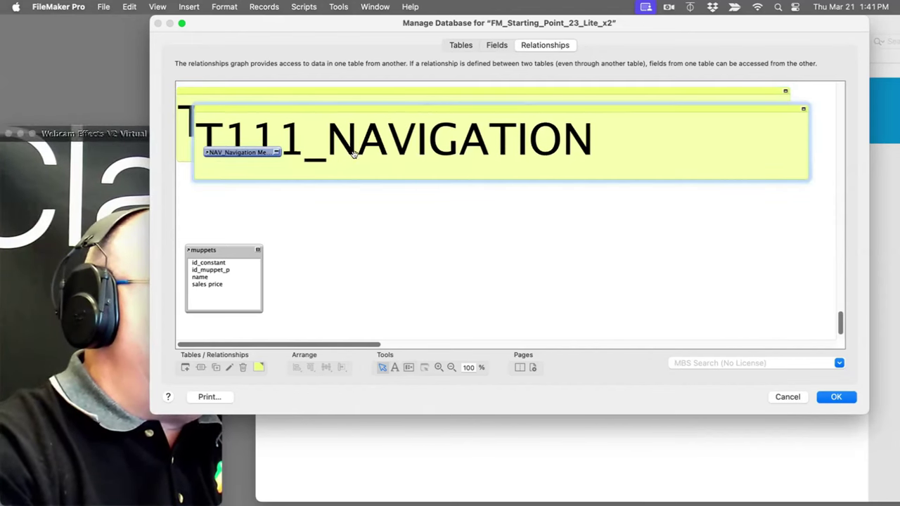
drag(273, 144, 257, 218)
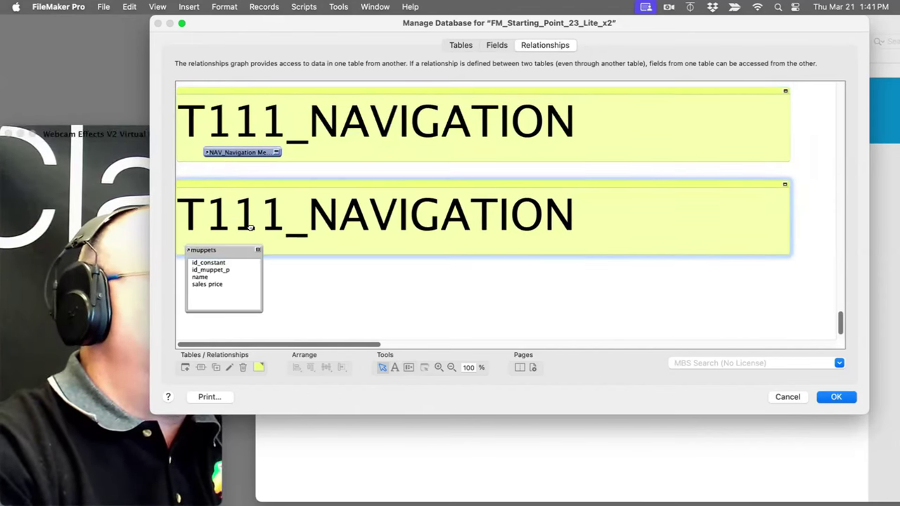
double_click(286, 229)
click(395, 129)
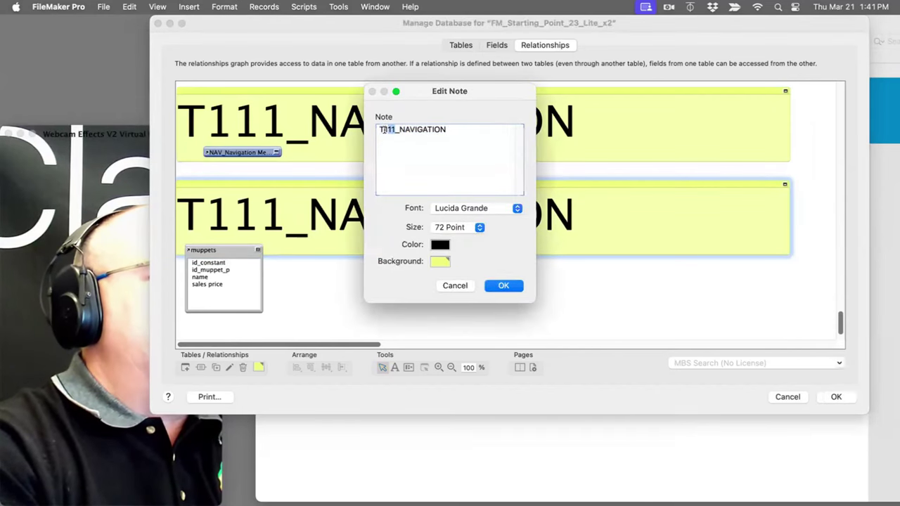
text(200)
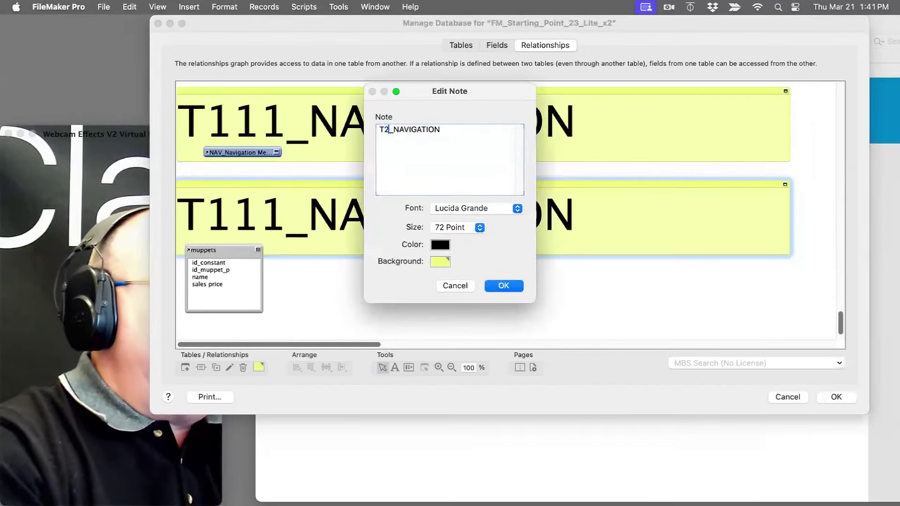
click(506, 286)
Retitle the copy T200_Muppets and enlarge it to enclose the muppets table occurrence.
scroll(356, 203, down, 2)
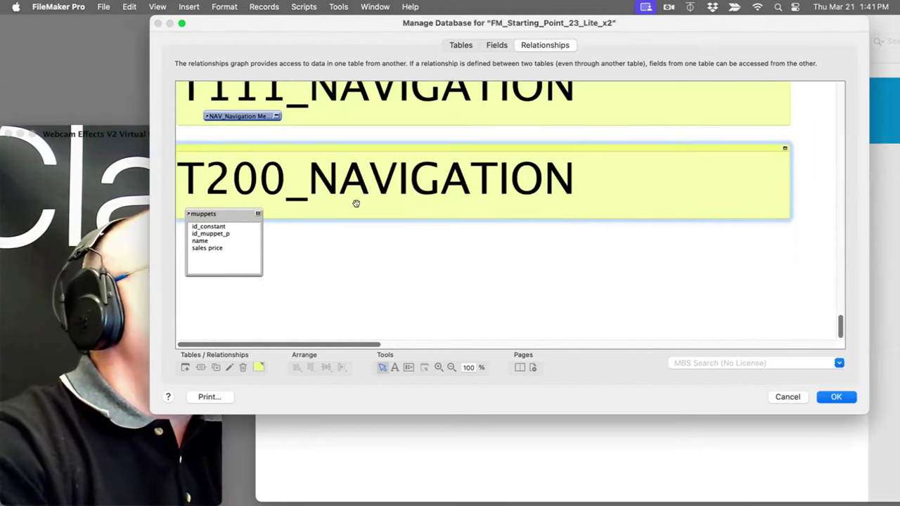
double_click(399, 185)
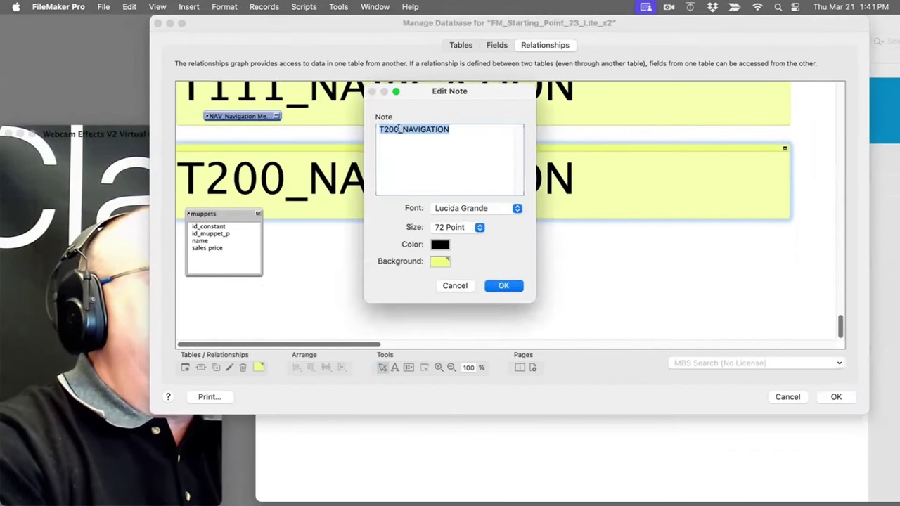
drag(402, 129, 450, 129)
text(Muppets)
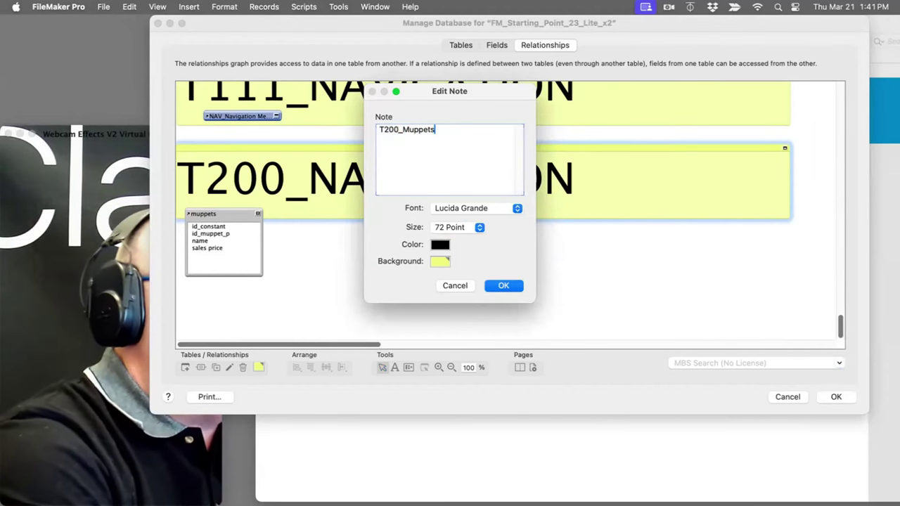
key(Return)
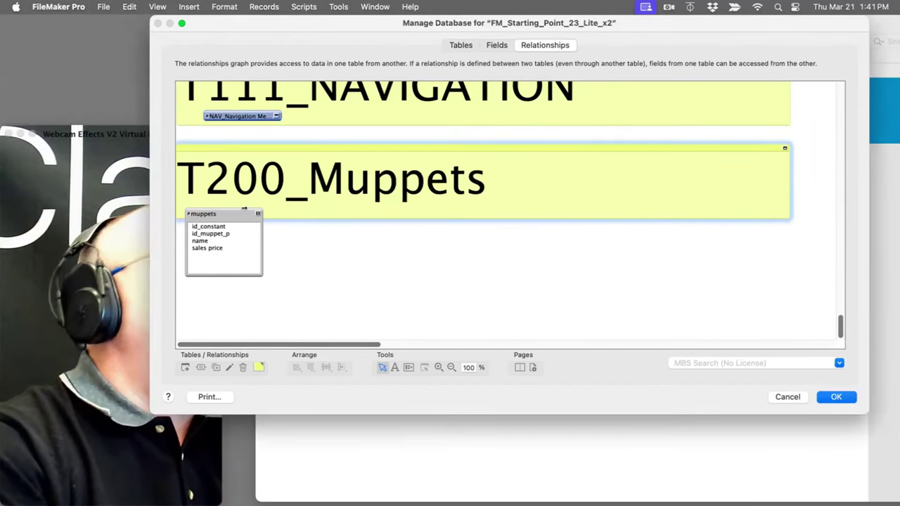
drag(244, 211, 285, 220)
drag(437, 216, 432, 297)
drag(252, 223, 254, 229)
Prefix the muppets table occurrence name so it reads T200_muppets.
double_click(256, 237)
click(365, 266)
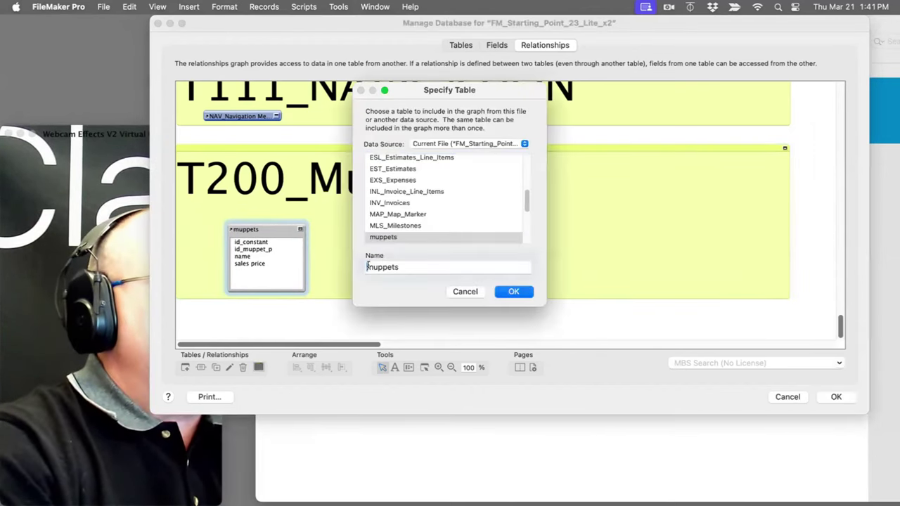
text(T200_)
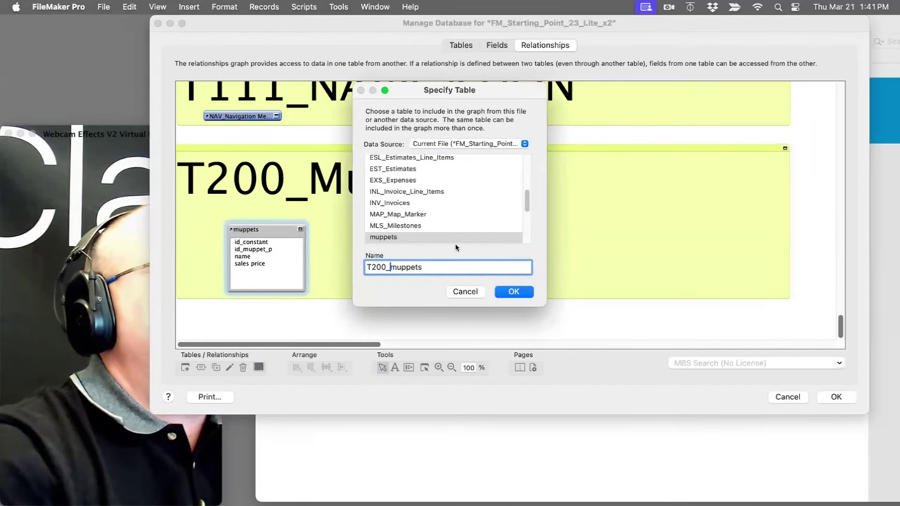
click(501, 291)
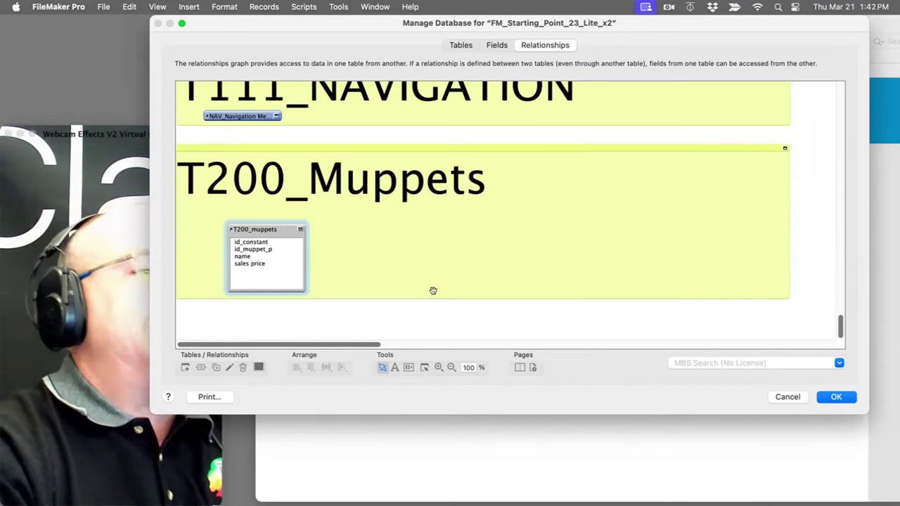
Add a PRF_Preferences table occurrence and place it beside T200_muppets.
click(185, 367)
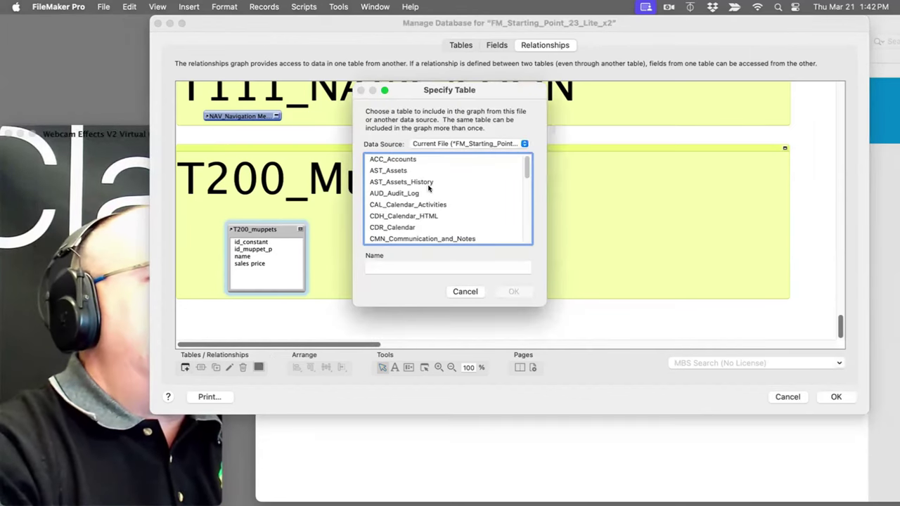
scroll(422, 186, down, 10)
click(413, 179)
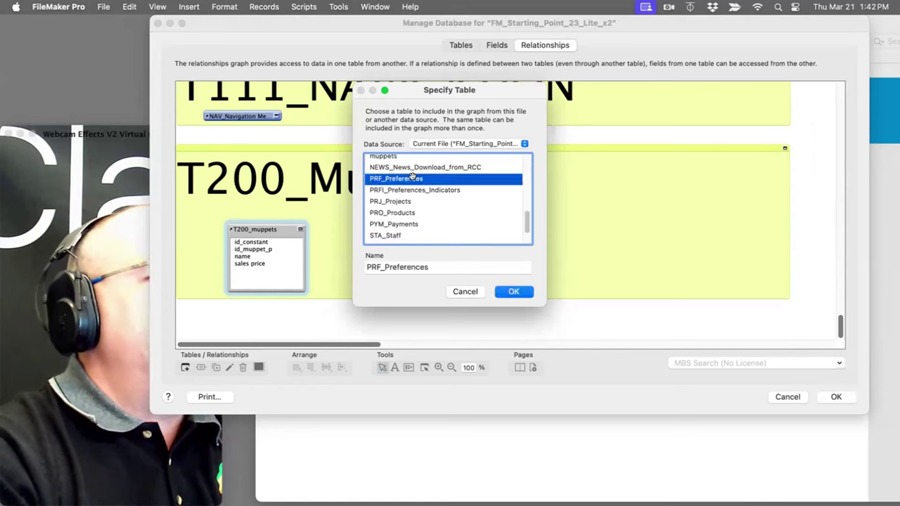
double_click(413, 178)
drag(483, 182, 389, 219)
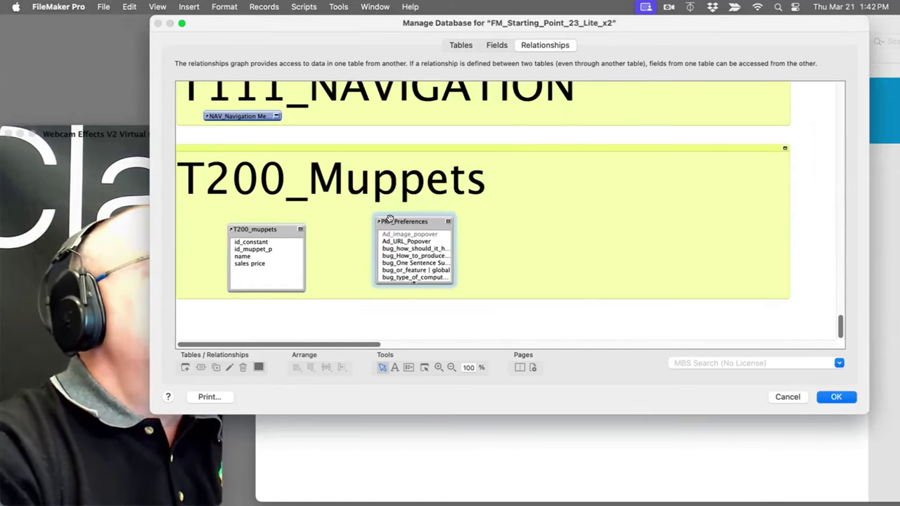
Rename the new occurrence T200a_PRF_Preferences and widen its box to show full field names.
double_click(394, 221)
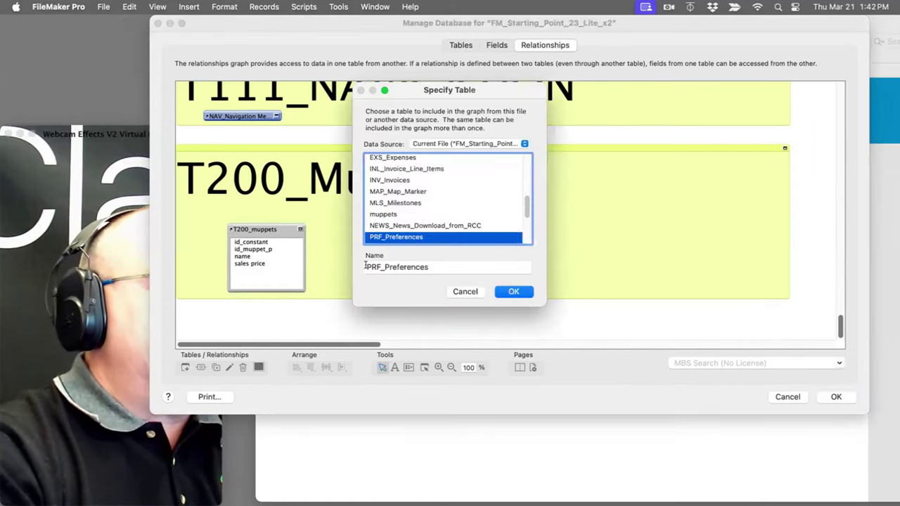
click(365, 266)
text(T200)
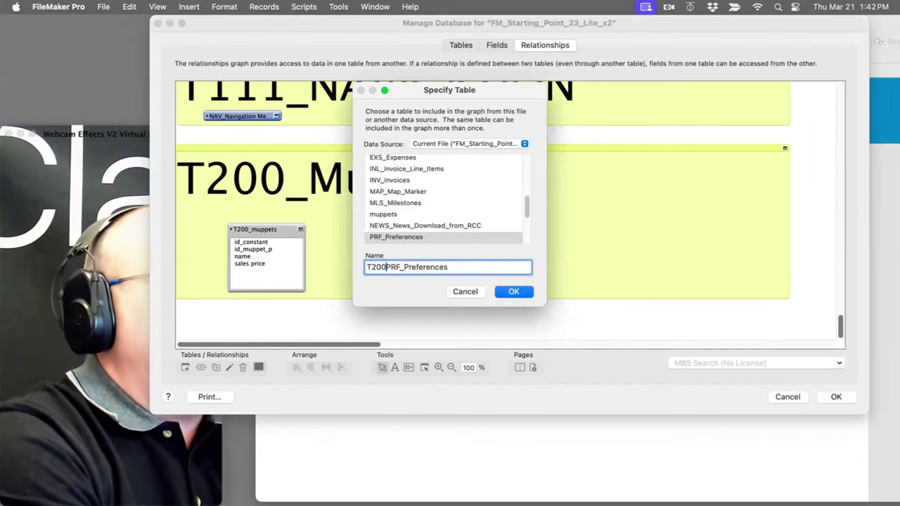
text(a_)
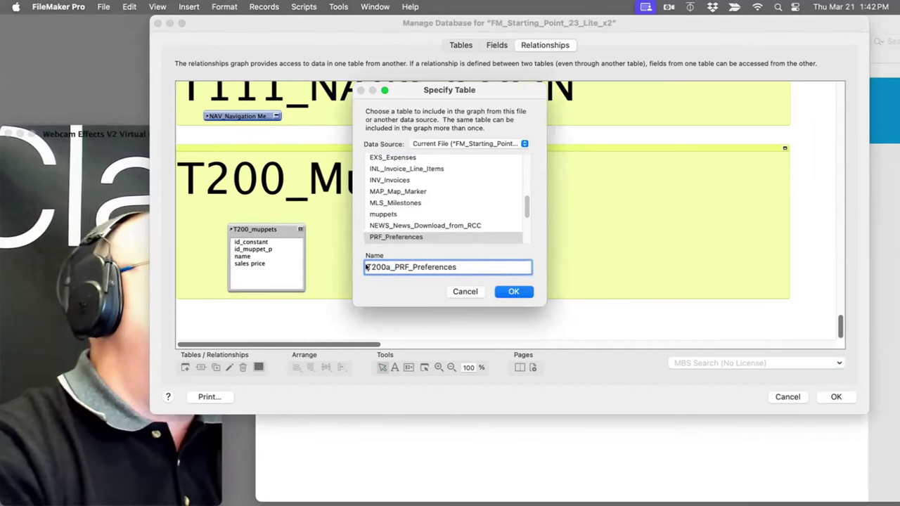
drag(393, 267, 499, 265)
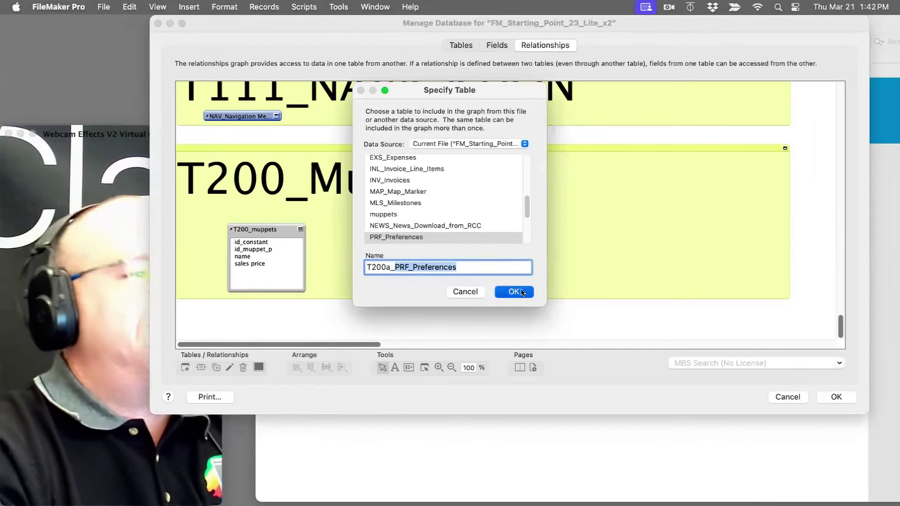
click(391, 266)
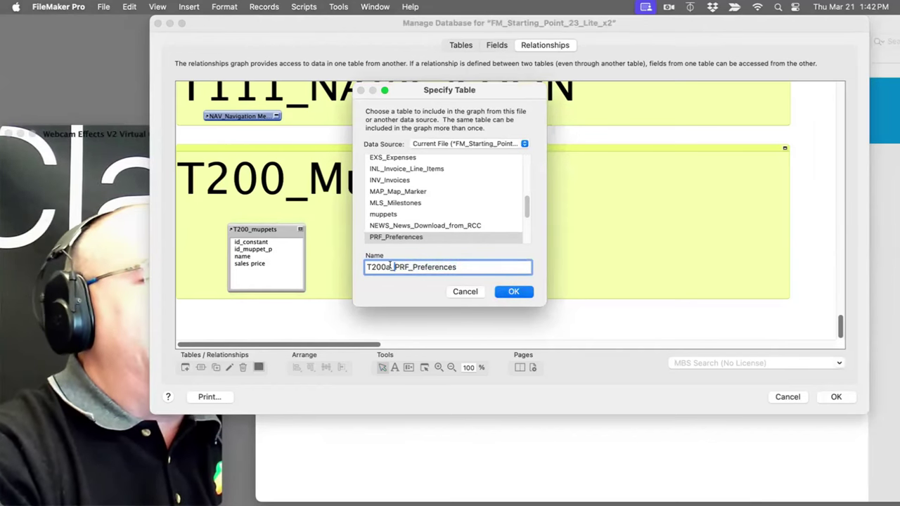
drag(392, 266, 342, 264)
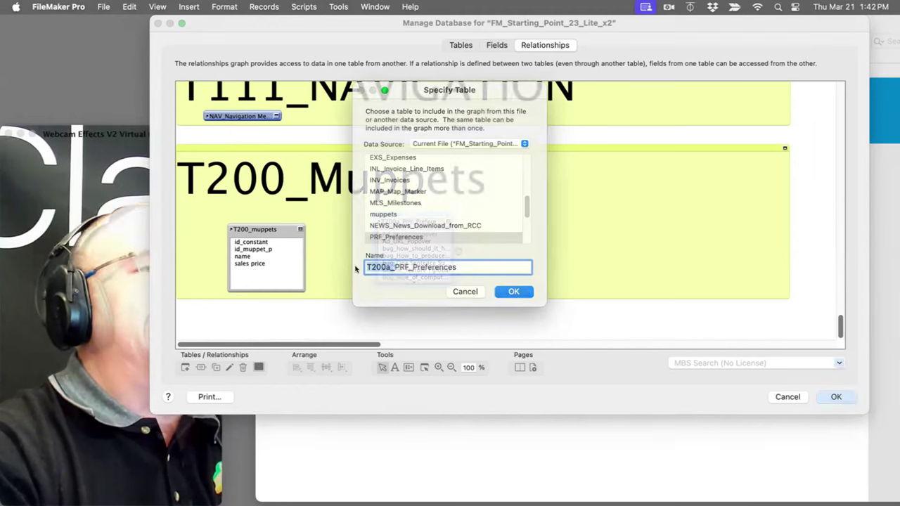
key(Return)
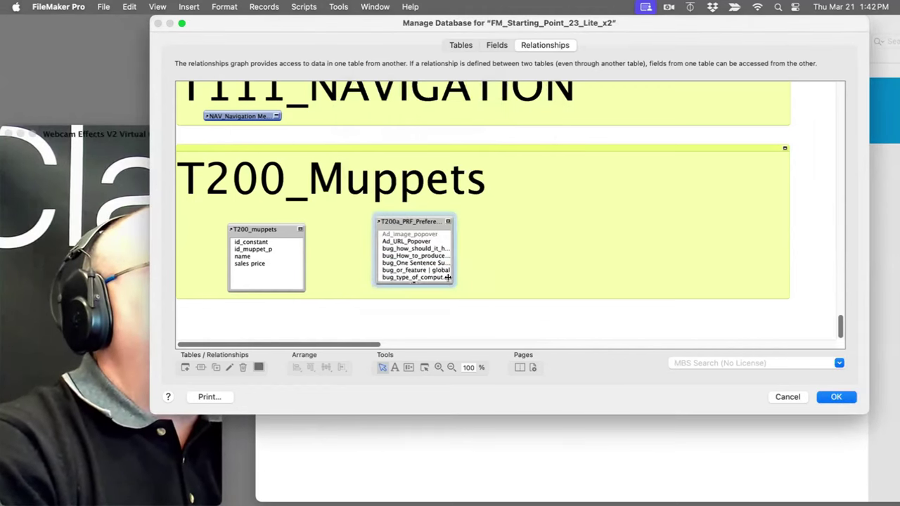
drag(449, 278, 434, 325)
Link T200a_PRF_Preferences::ID_Constant to T200_muppets::id_constant and level the relationship line.
scroll(435, 324, down, 10)
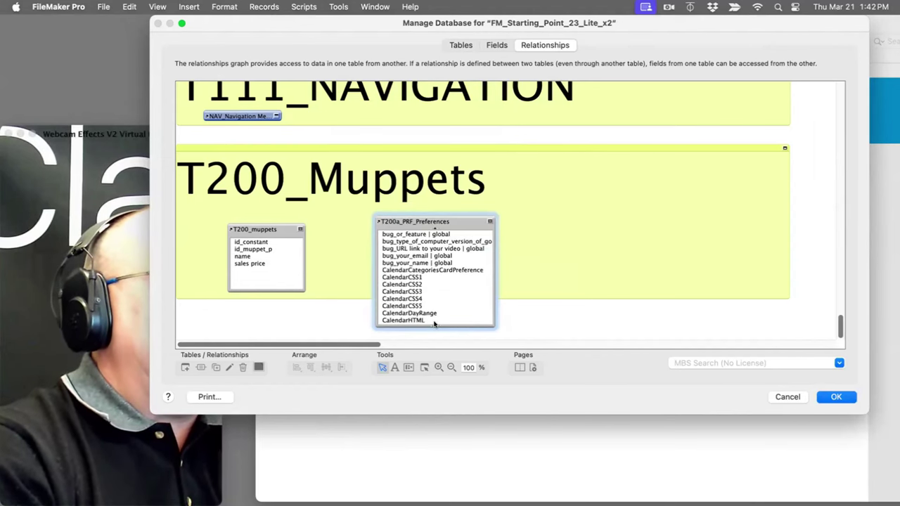
scroll(434, 324, down, 10)
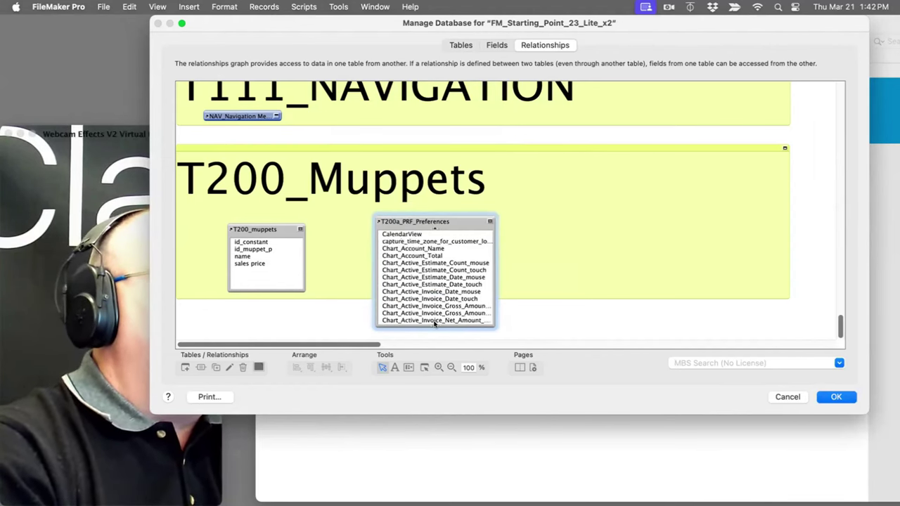
scroll(435, 324, down, 10)
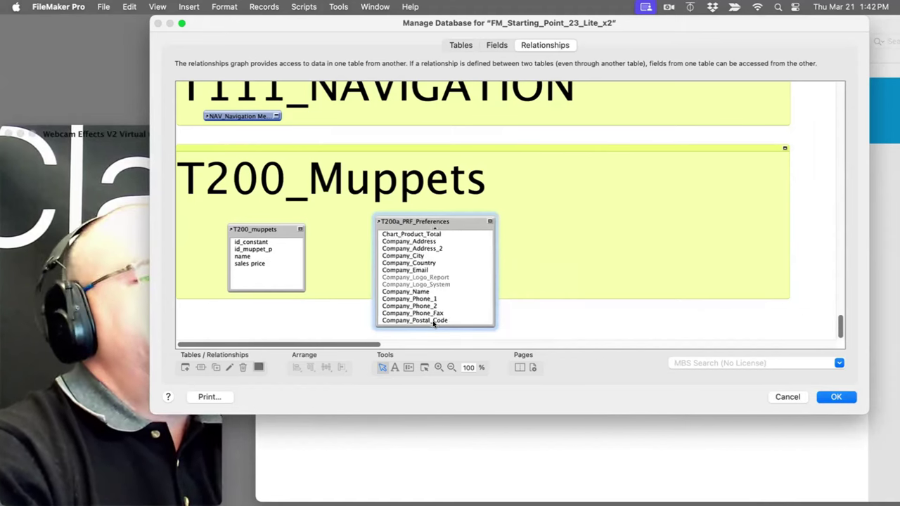
scroll(435, 324, down, 10)
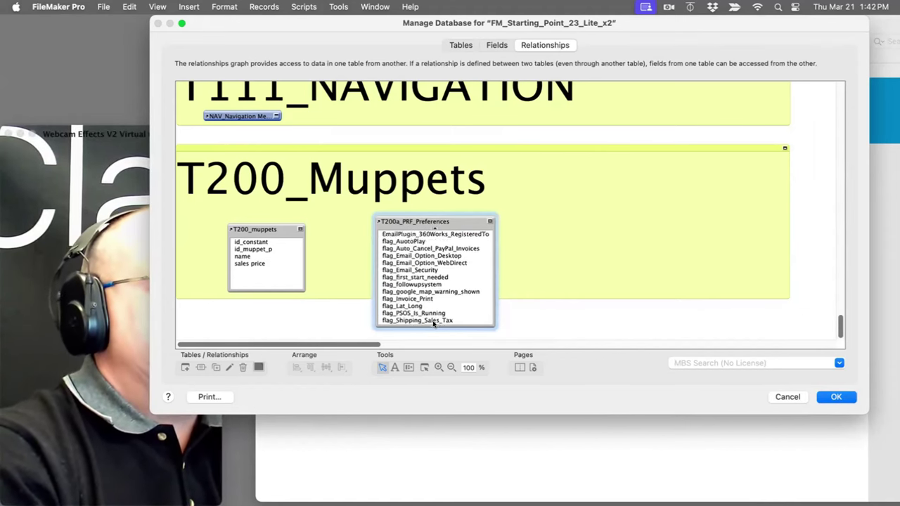
scroll(434, 324, down, 10)
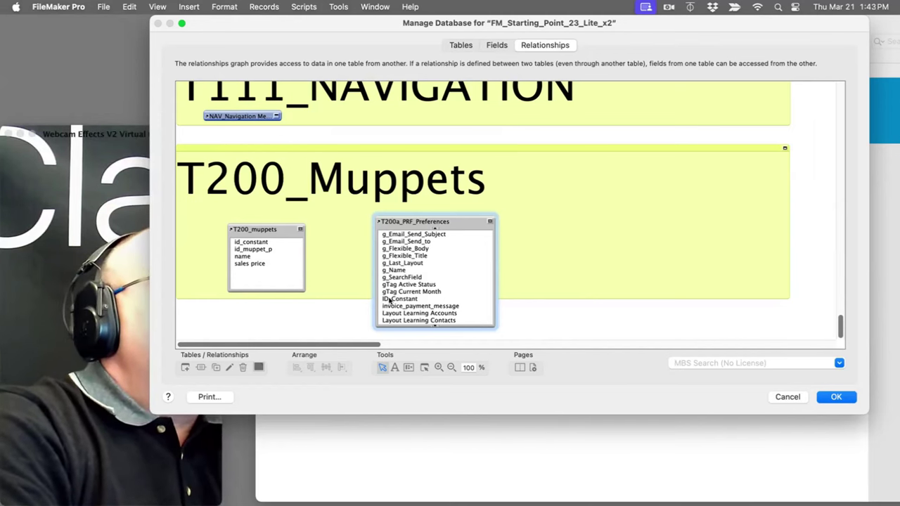
click(388, 298)
drag(332, 270, 284, 243)
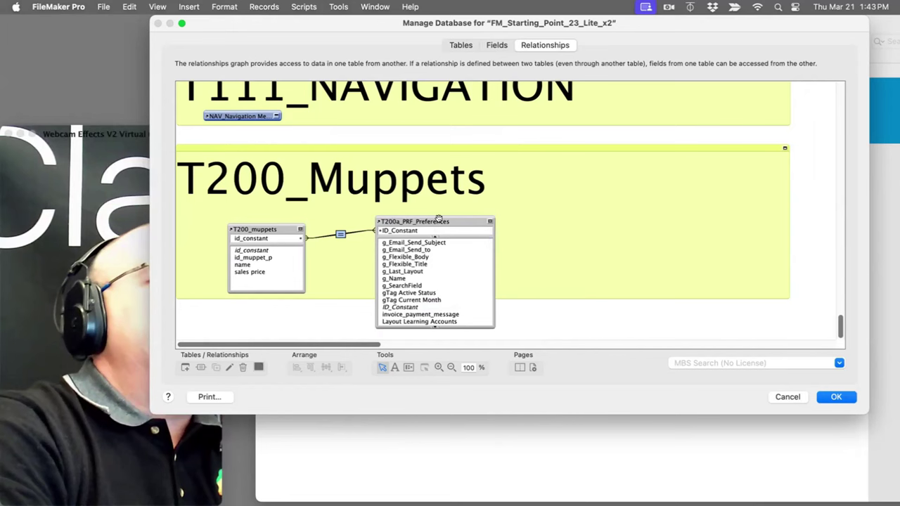
drag(438, 230, 438, 237)
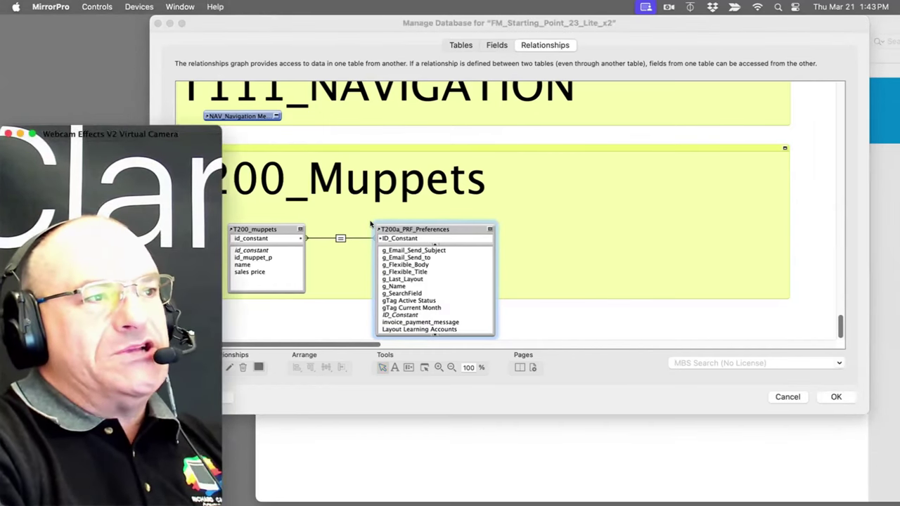
Move the Manage Database window to the right.
drag(292, 26, 373, 15)
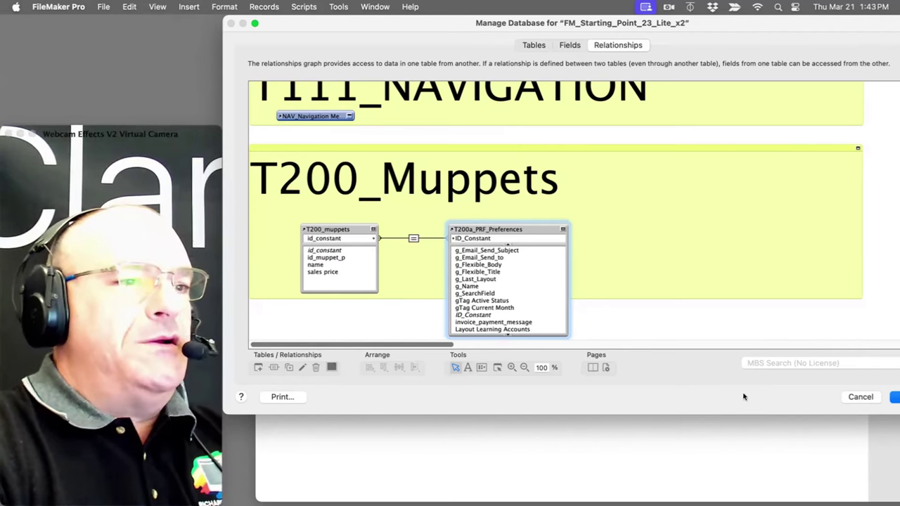
Save the relationship, close Manage Database, and narrow the FileMaker window to reveal the desktop.
click(861, 397)
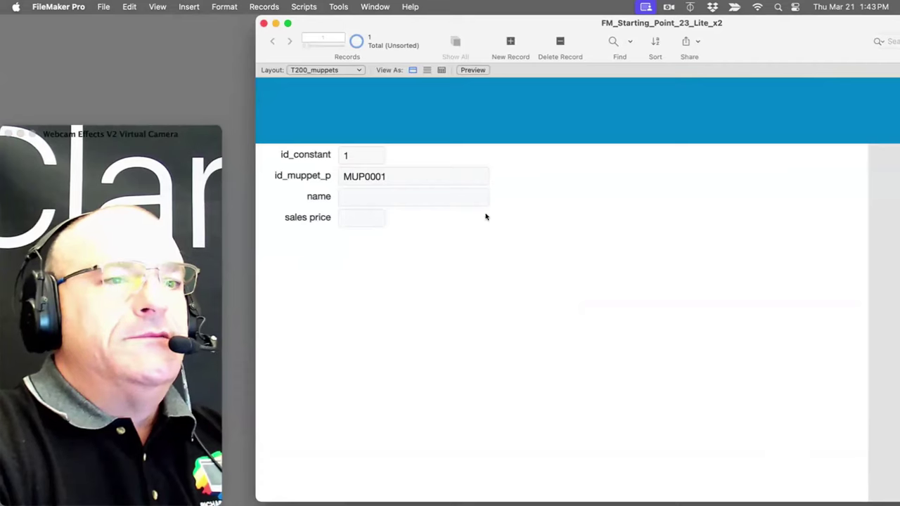
drag(693, 23, 498, 5)
drag(705, 492, 356, 493)
drag(236, 21, 359, 10)
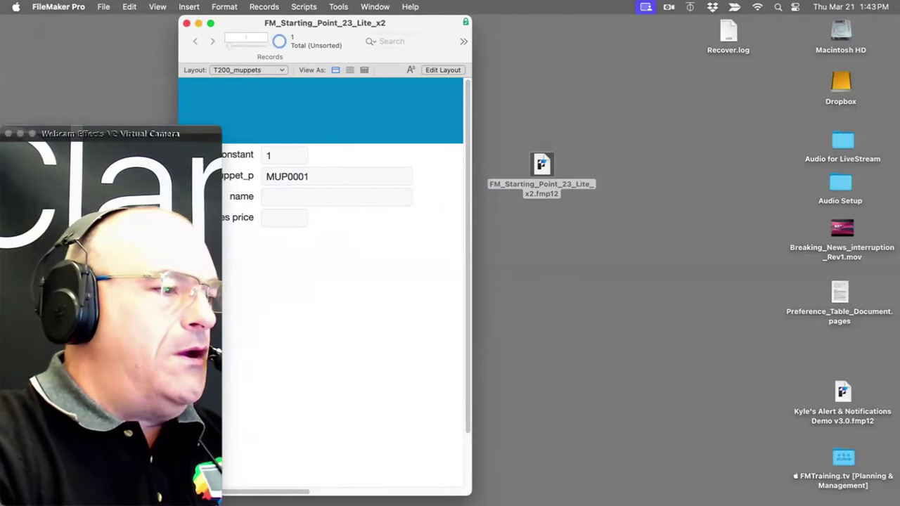
Bring the FileMaker window forward and reopen Manage Database with Cmd+Shift+D.
drag(221, 501, 164, 350)
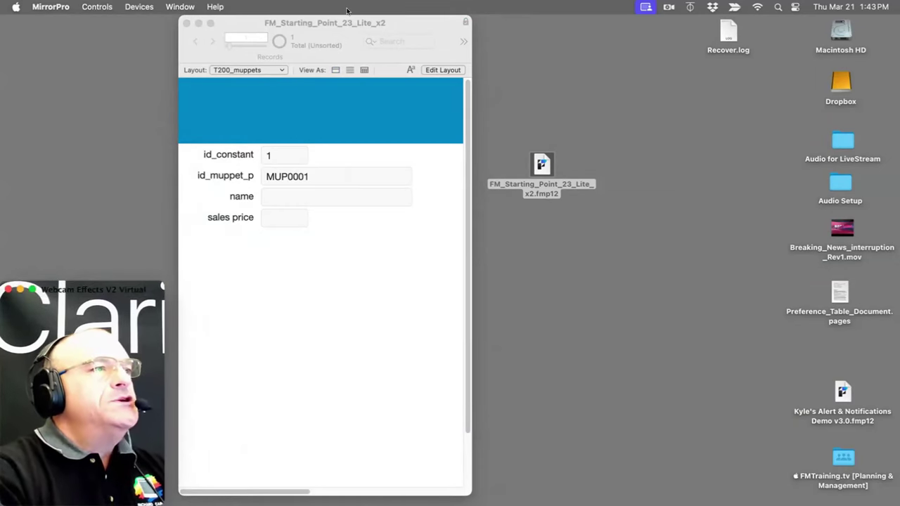
drag(342, 22, 334, 21)
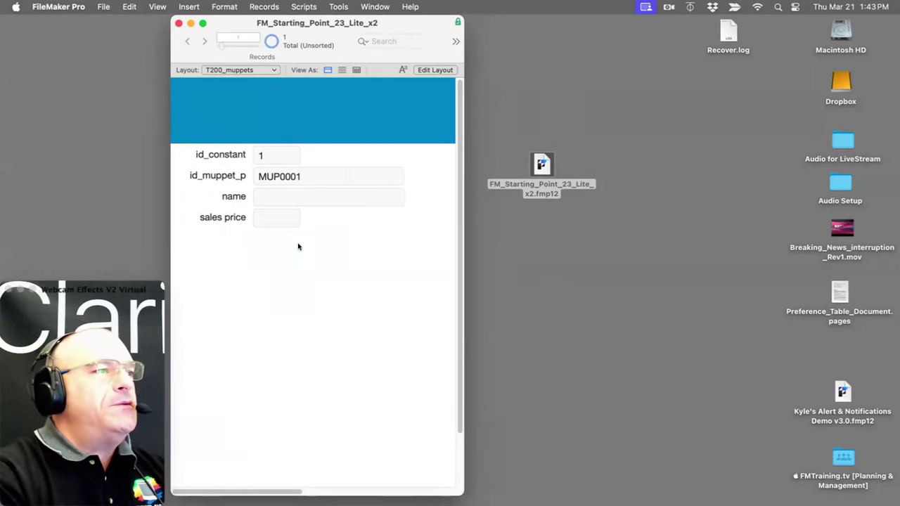
key(super+shift+d)
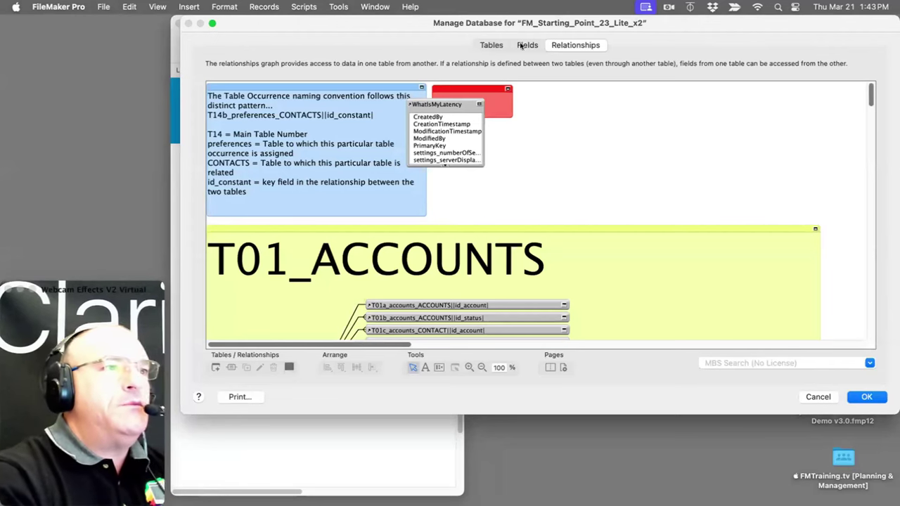
Add a Container field named 'muppet photo' to the muppets table and save.
click(521, 45)
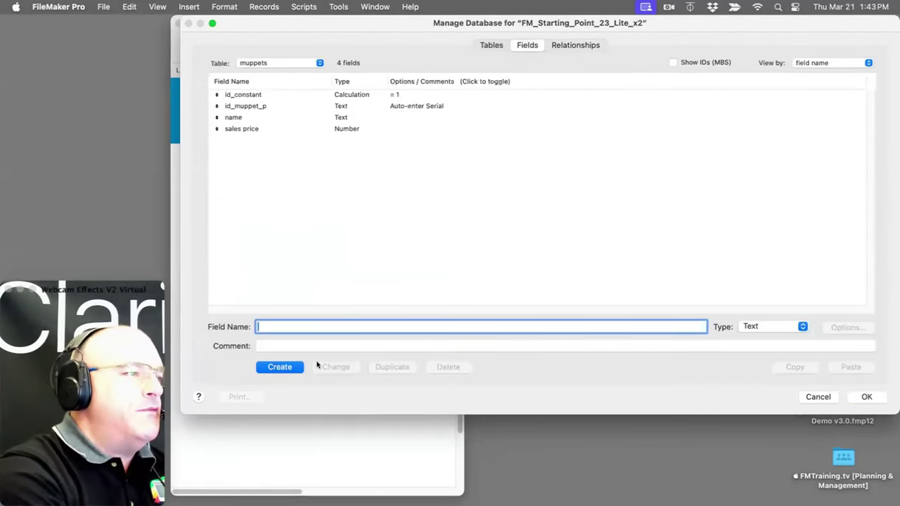
text(c)
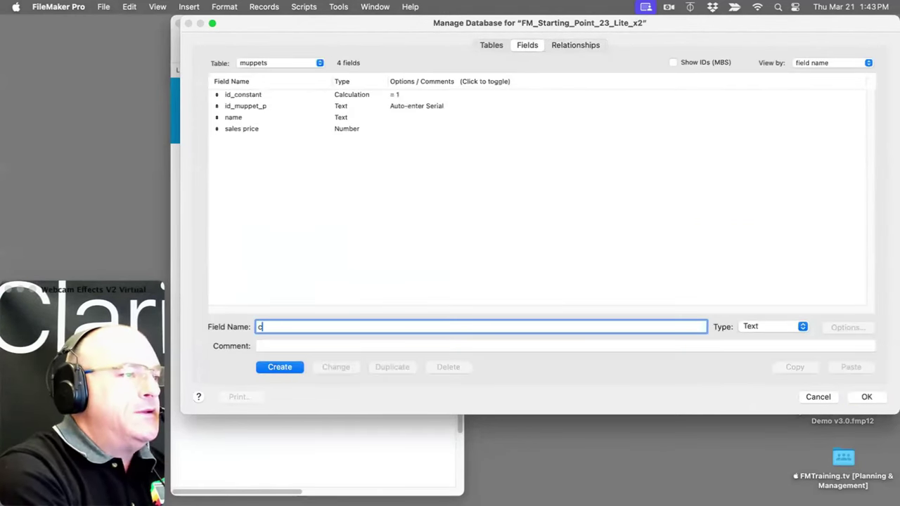
key(BackSpace)
text(muppet p)
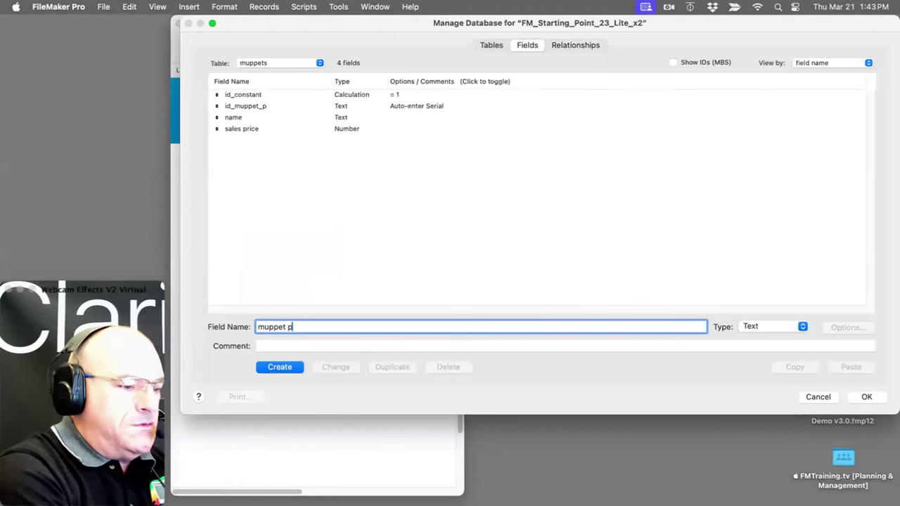
text(hoto)
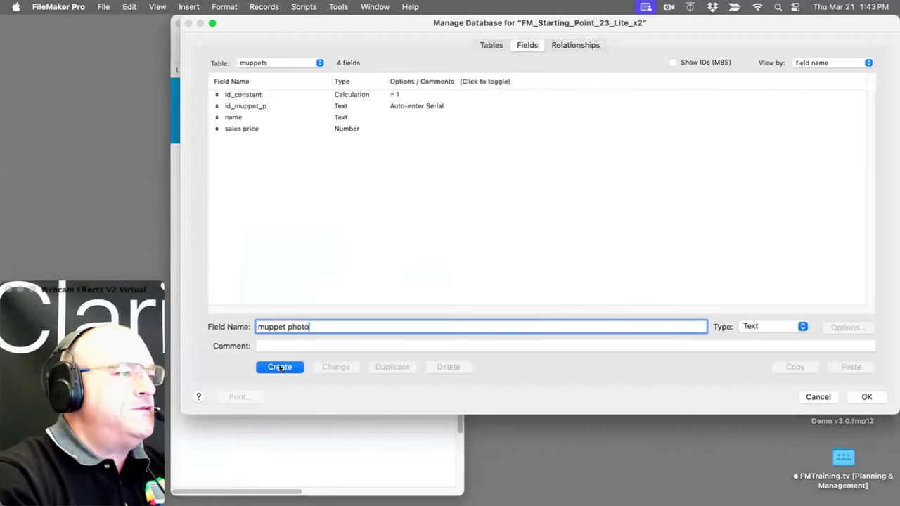
click(766, 326)
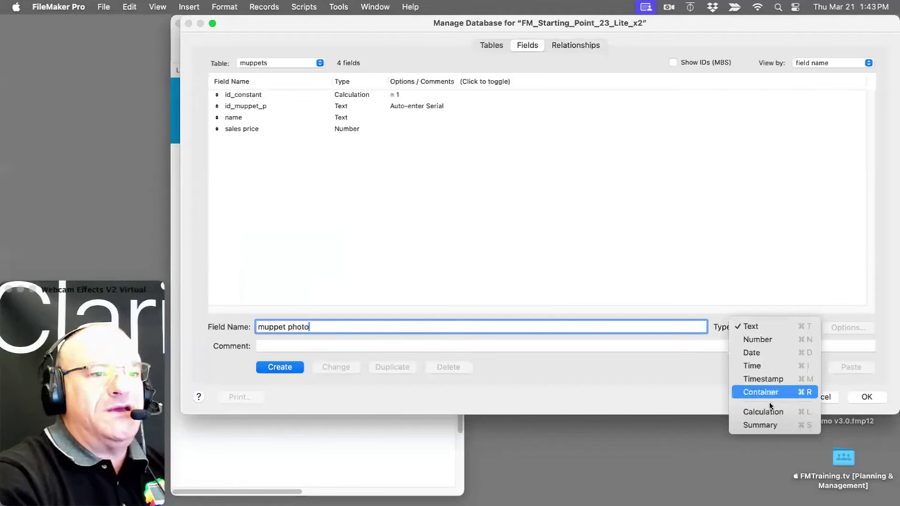
click(763, 392)
click(289, 370)
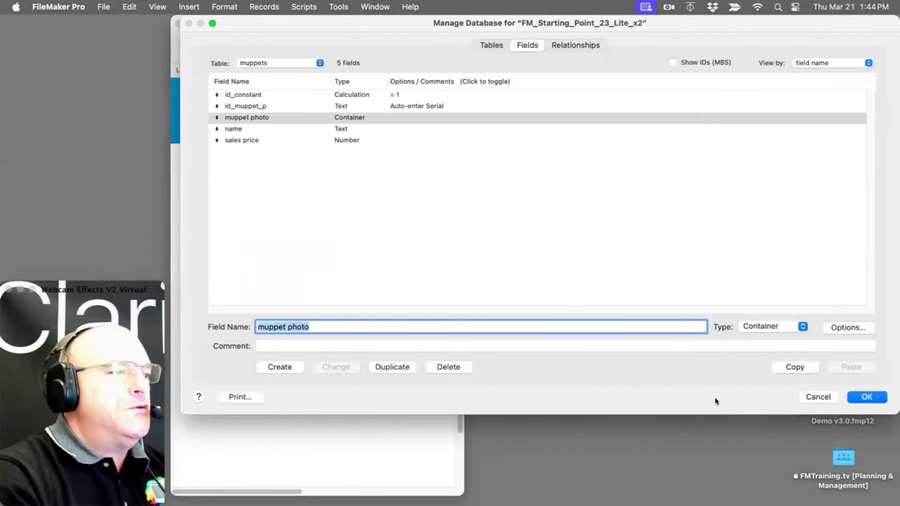
click(855, 397)
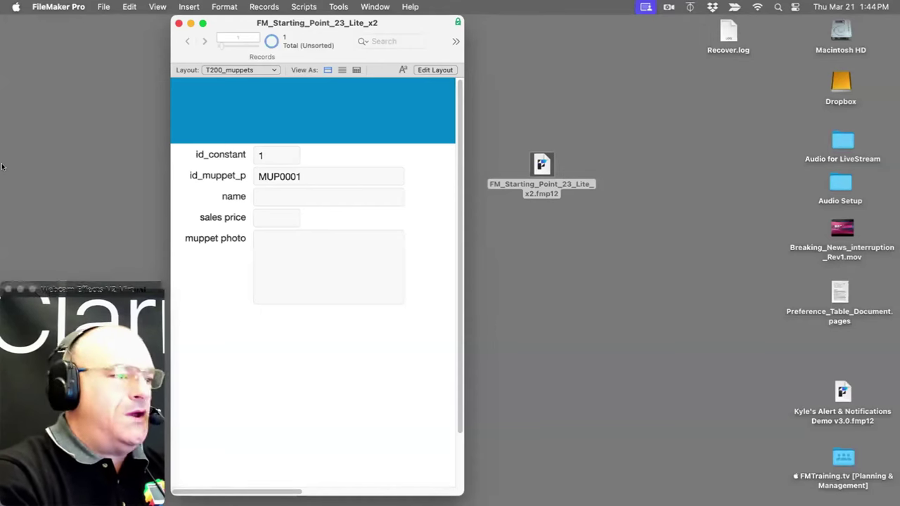
Google 'kermit the frog drunk' in Safari and drag the first image into the muppet photo field.
click(18, 144)
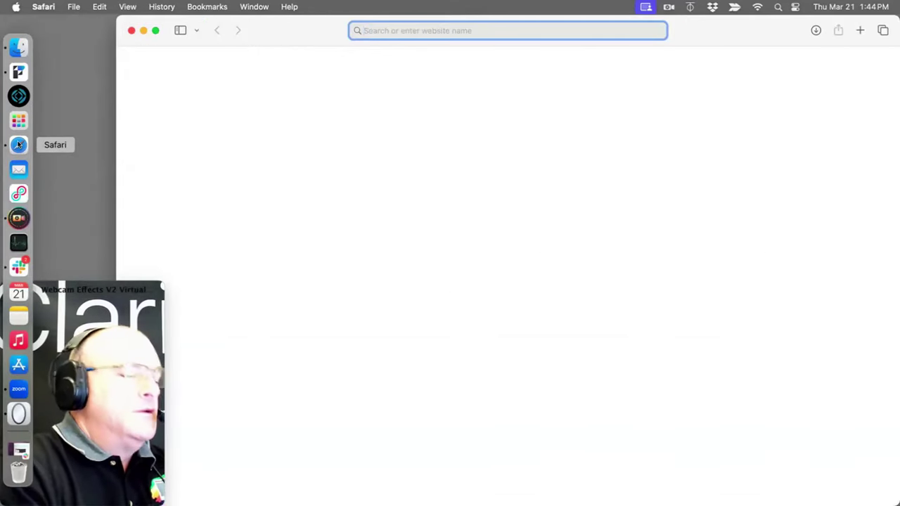
text(kermit the )
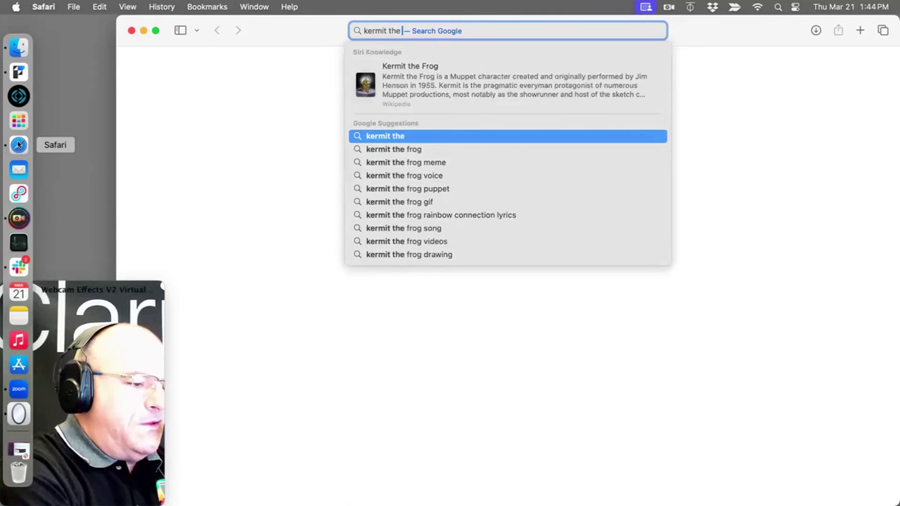
text(frog drunk)
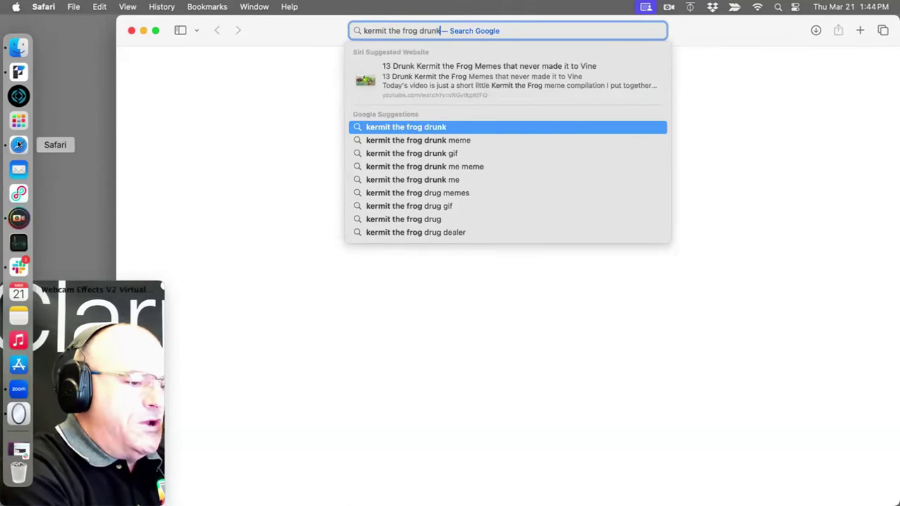
key(Return)
drag(253, 243, 313, 269)
key(super+h)
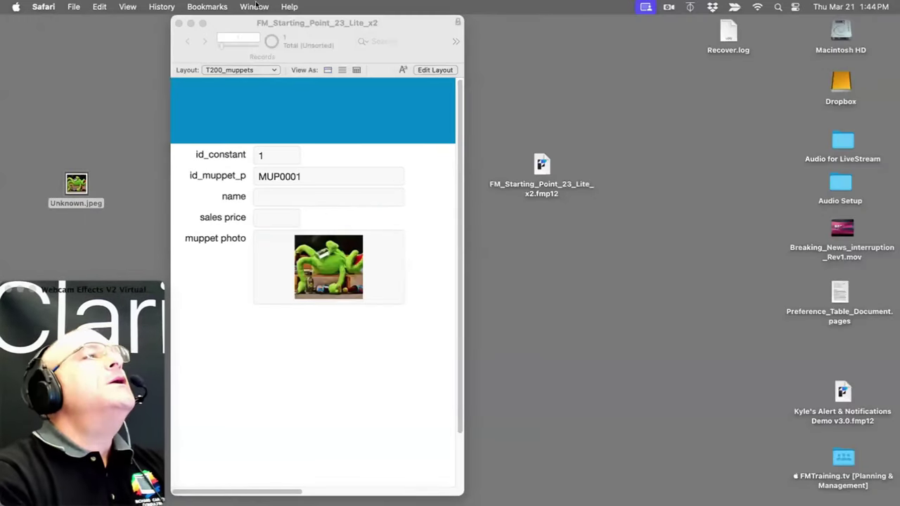
Return to FileMaker Pro and open a second window onto the same file.
click(253, 6)
click(331, 260)
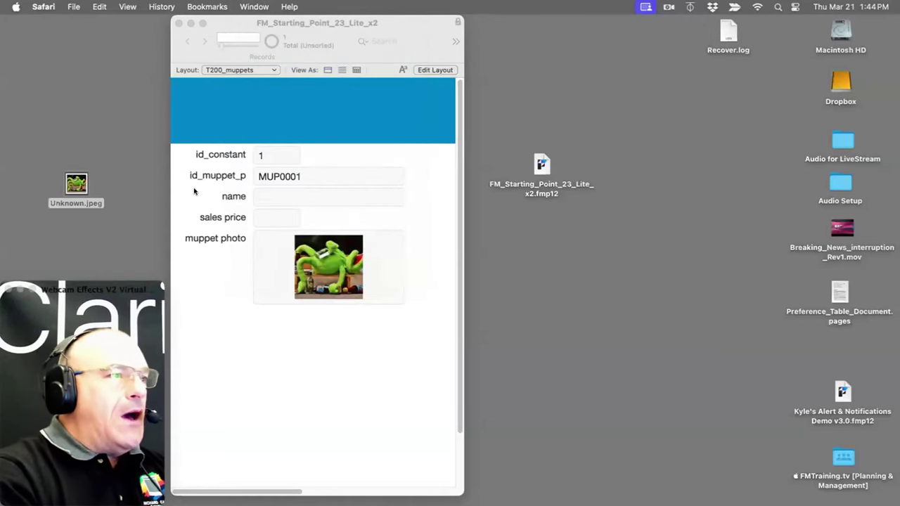
click(246, 6)
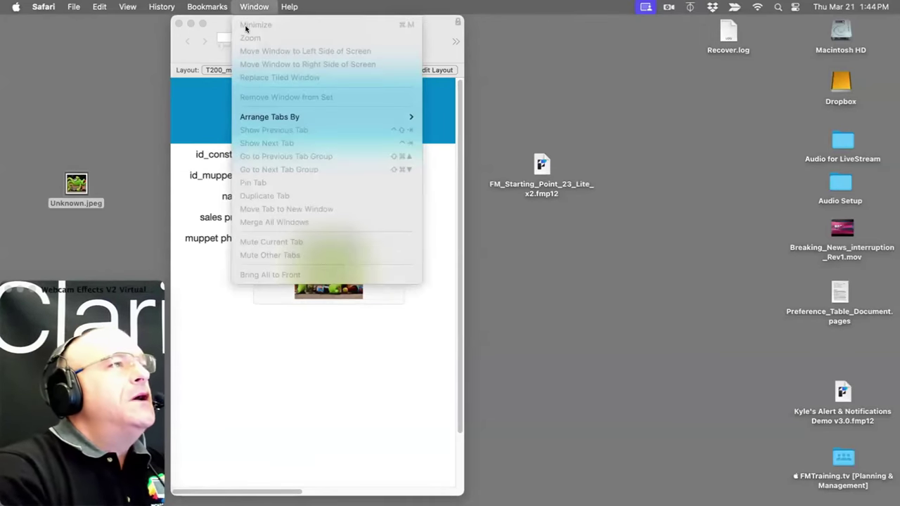
click(199, 28)
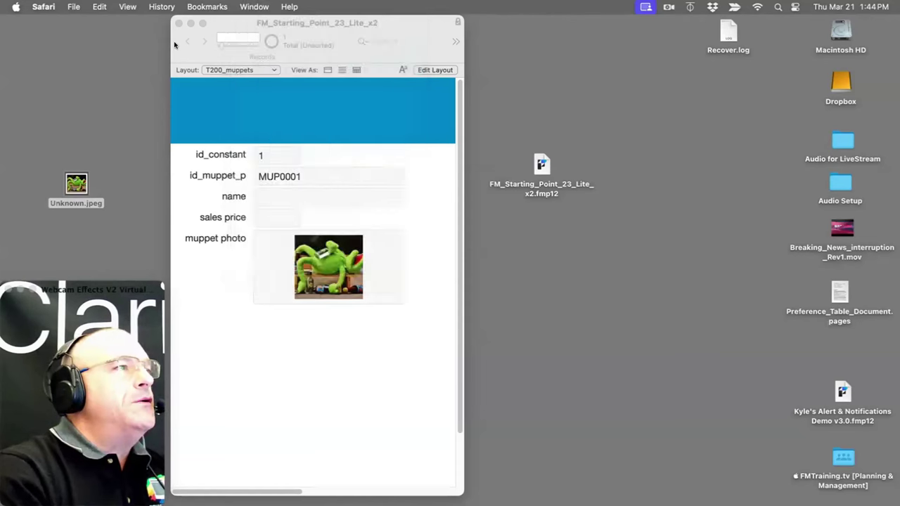
click(375, 6)
click(383, 24)
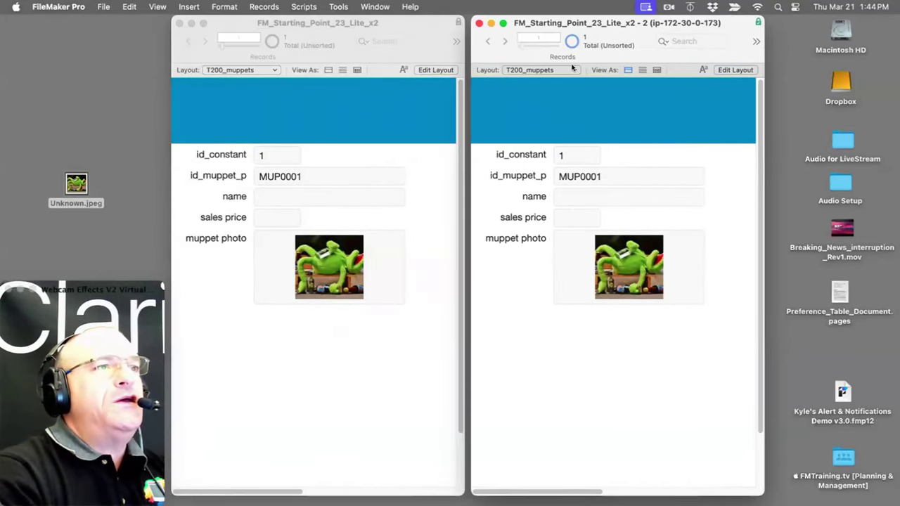
Show the L6_Preferences layout in the second window.
click(560, 70)
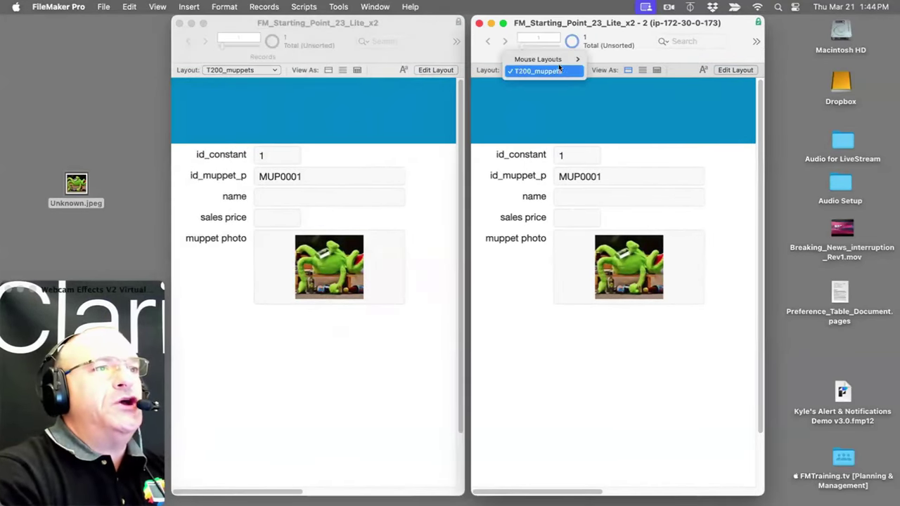
mouse_move(560, 60)
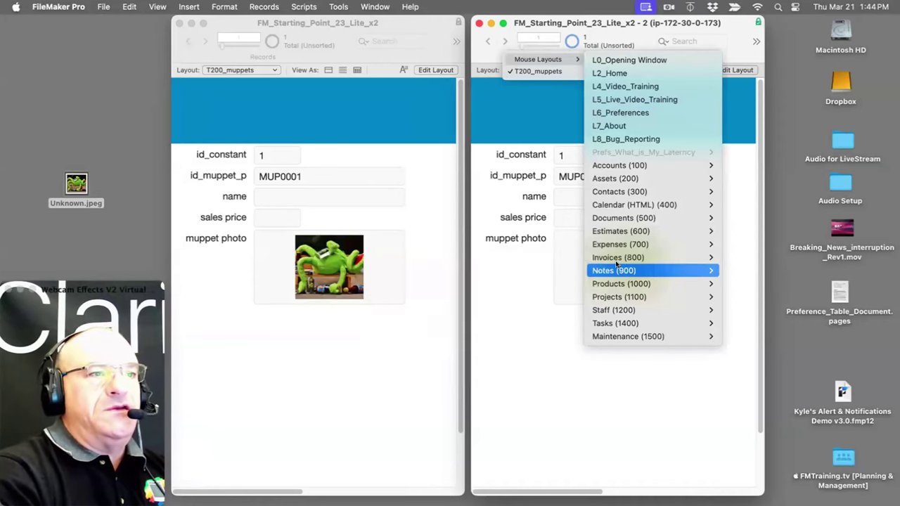
mouse_move(616, 268)
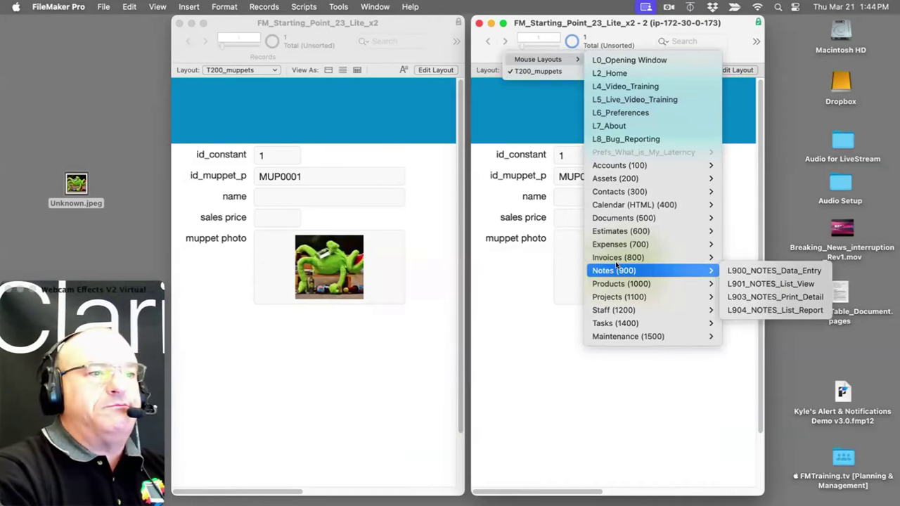
click(618, 111)
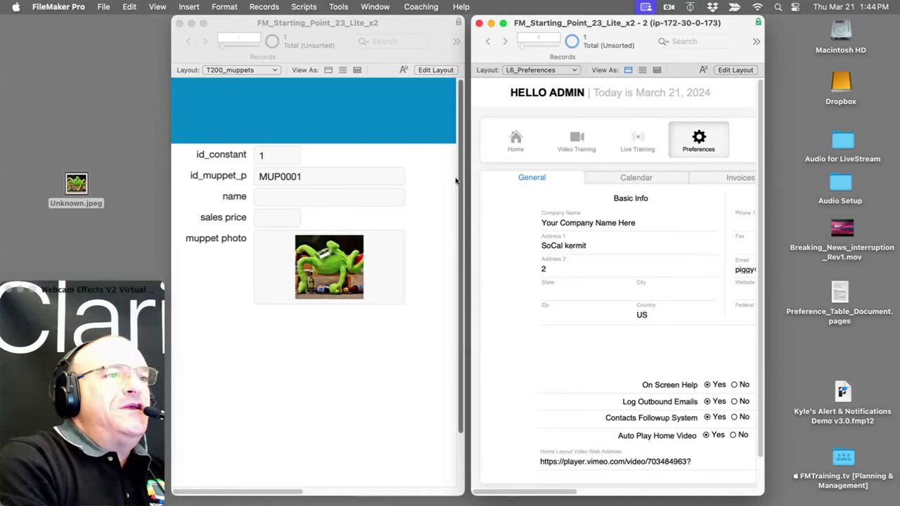
Add an ID_Constant field copy above Company_Name on L6_Preferences, showing value 1.
key(super+b)
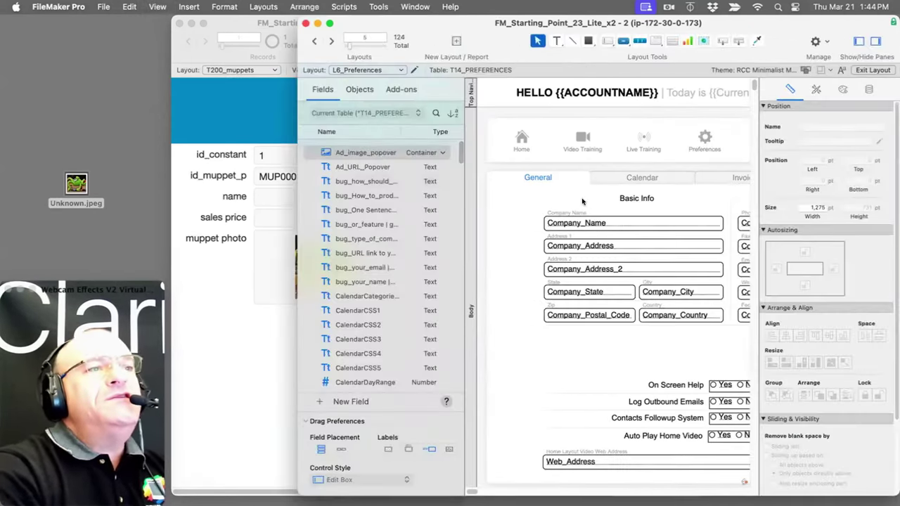
drag(601, 221, 599, 202)
double_click(600, 202)
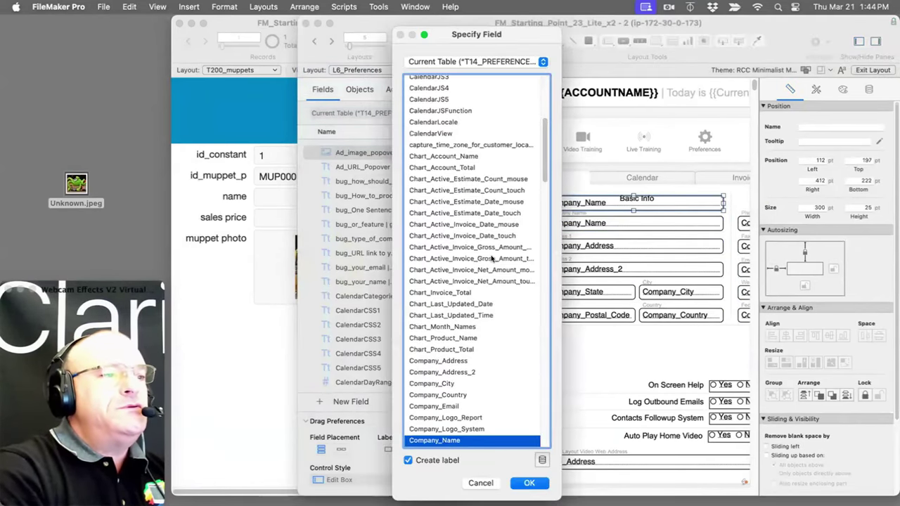
scroll(493, 260, down, 20)
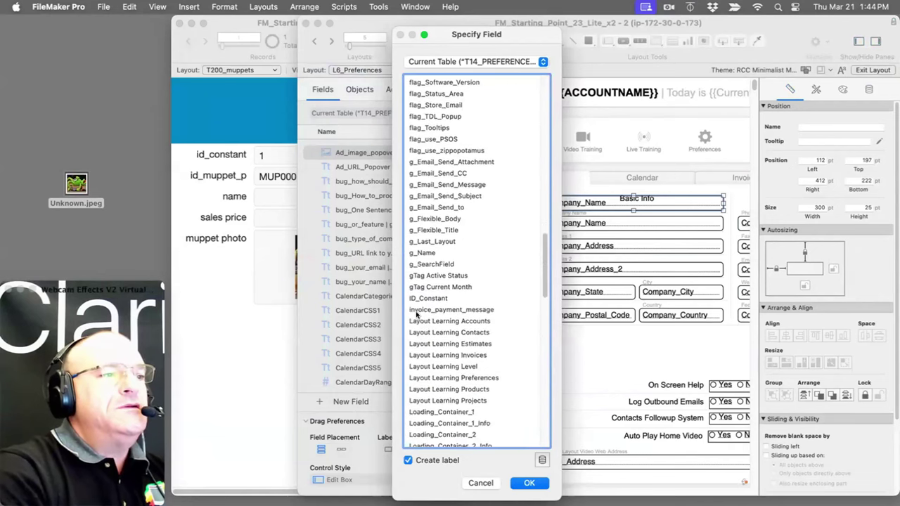
key(Escape)
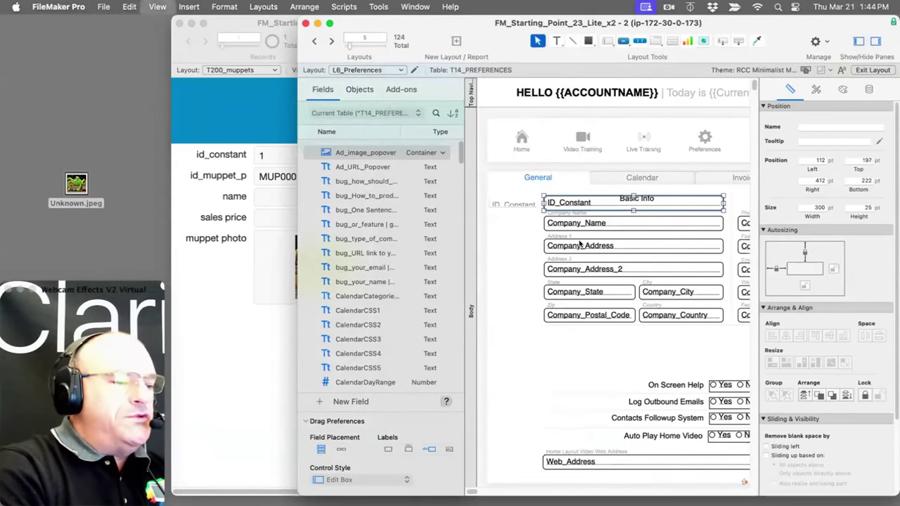
key(super+b)
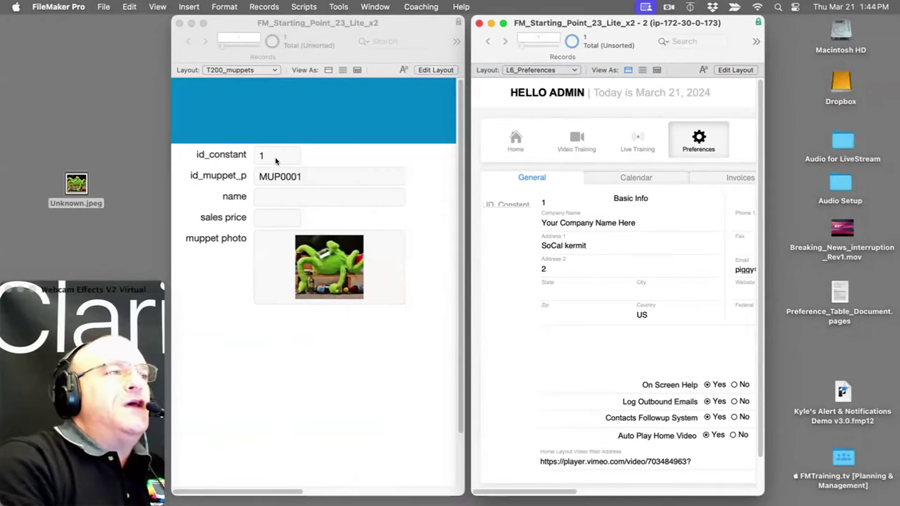
click(276, 161)
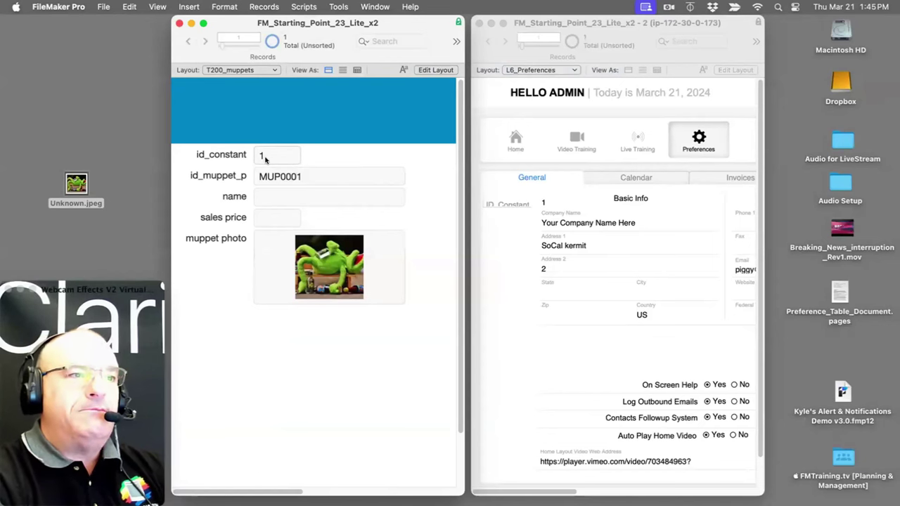
Create muppet record MUP0002 with a Miss Piggy picture in its muppet photo field.
key(super+n)
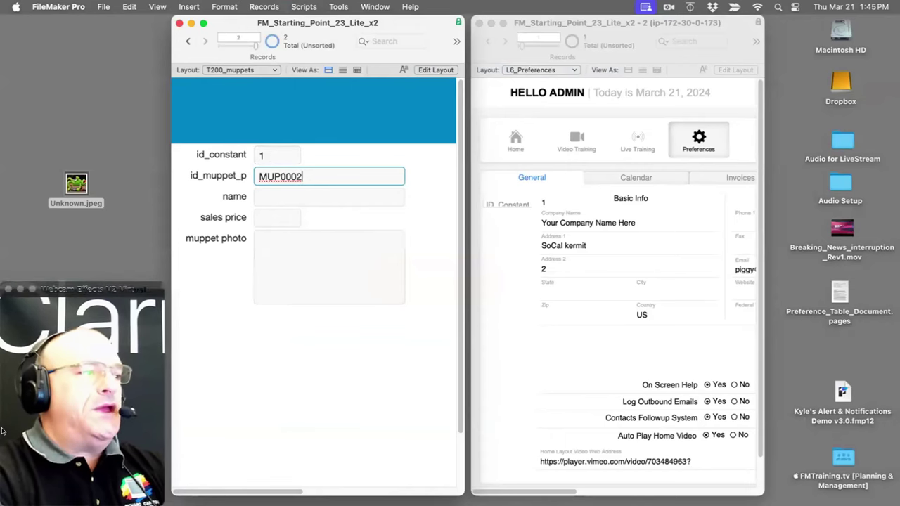
drag(10, 197, 330, 268)
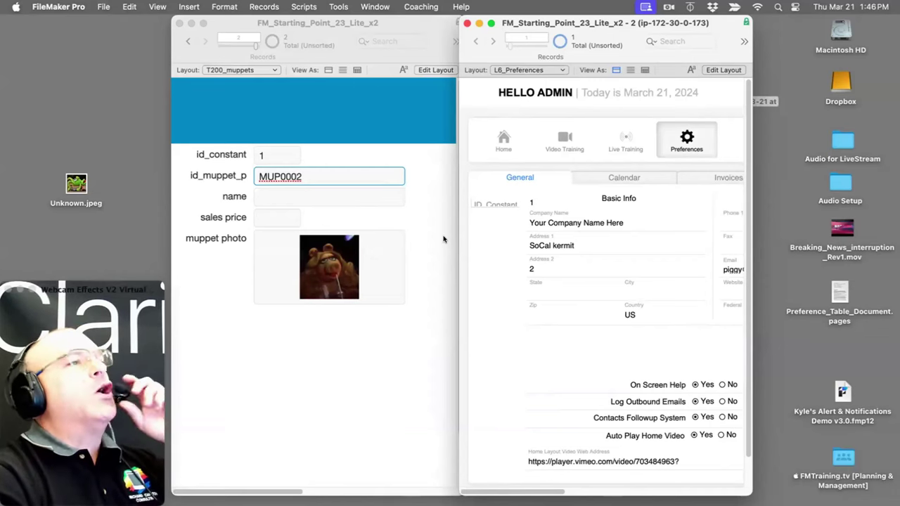
mouse_move(501, 21)
mouse_down()
mouse_move(516, 20)
mouse_move(505, 8)
mouse_up()
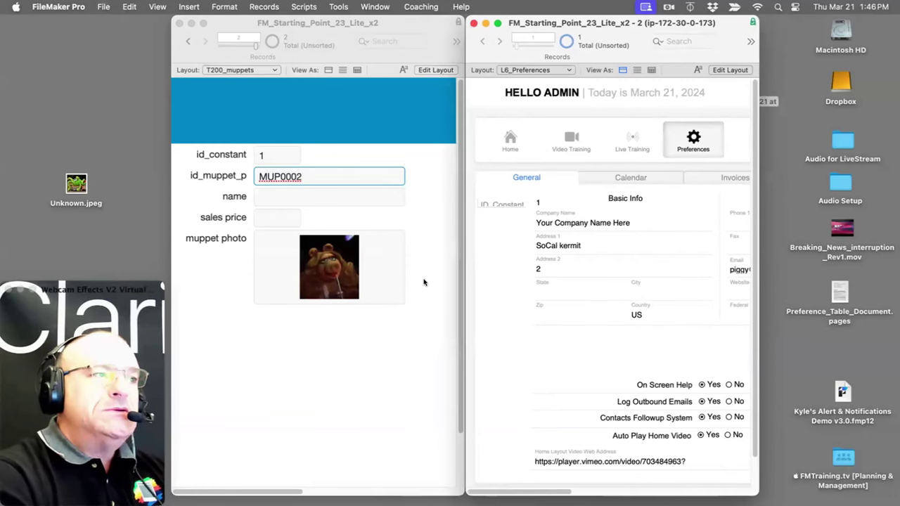
On the T200_muppets layout, duplicate the sales price field and list T200a_PRF_Preferences fields for it.
click(401, 291)
key(super+l)
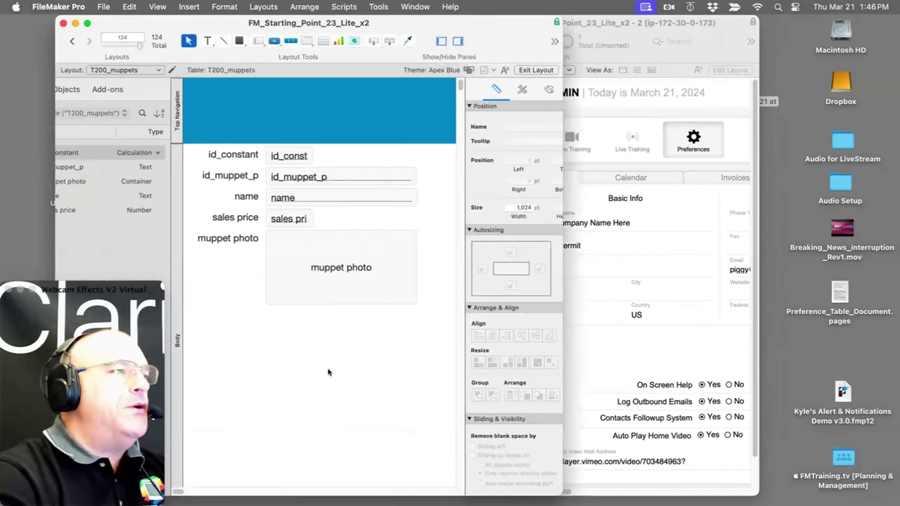
drag(288, 219, 286, 326)
double_click(289, 327)
click(471, 63)
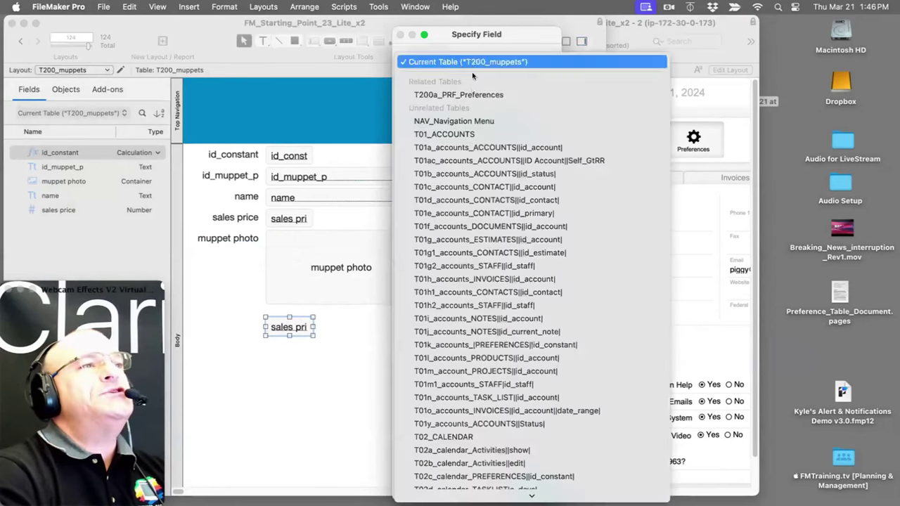
click(458, 95)
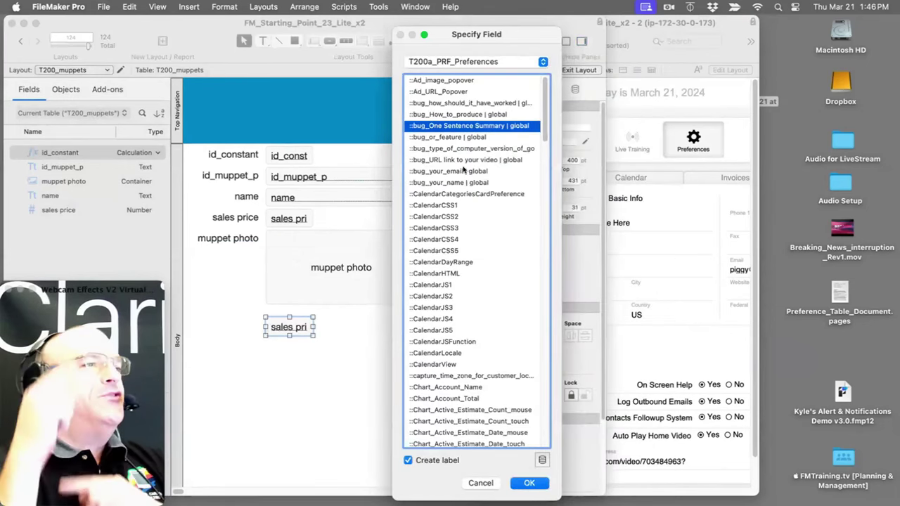
Cancel the new field after browsing, and bring the Preferences window showing ID_Constant 1 forward.
scroll(455, 303, down, 10)
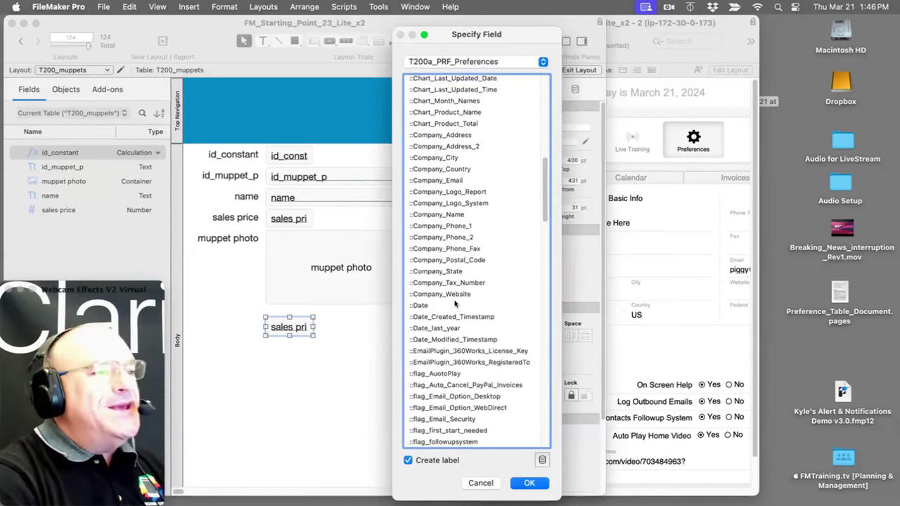
scroll(455, 304, down, 10)
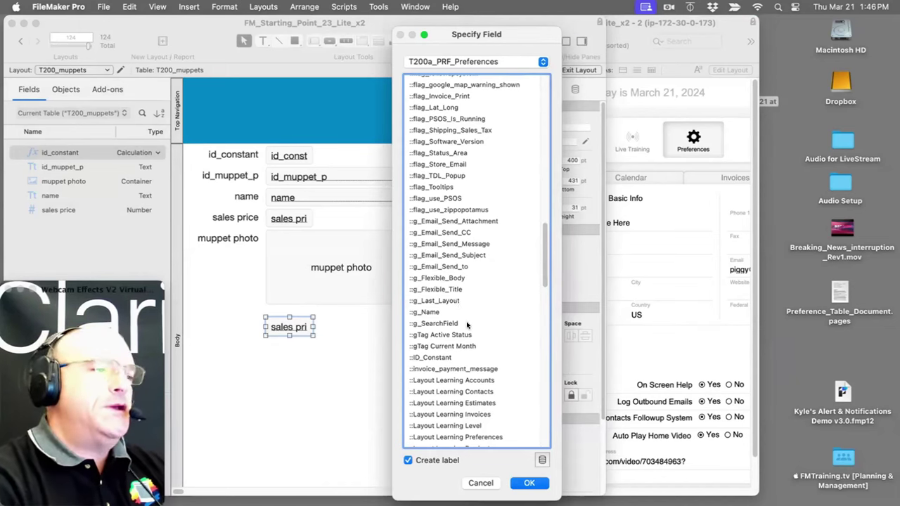
scroll(471, 390, down, 5)
scroll(465, 381, down, 8)
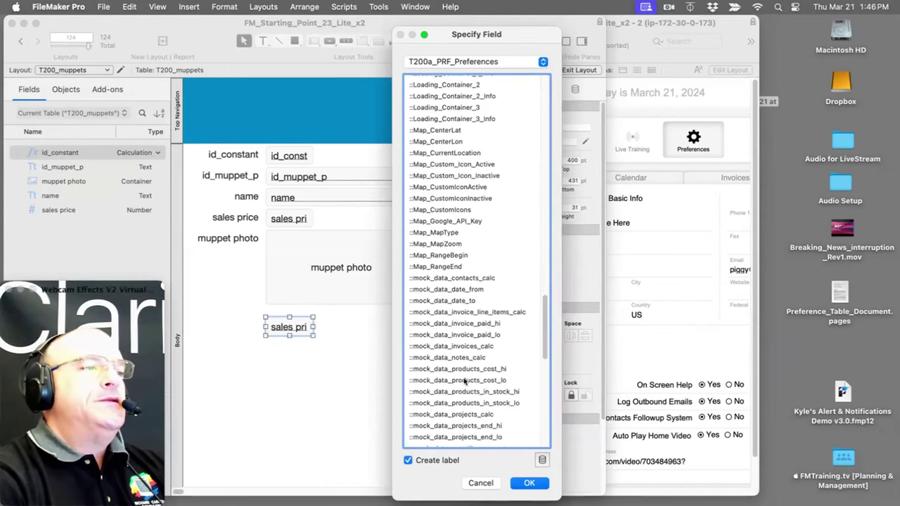
scroll(465, 382, down, 10)
key(Escape)
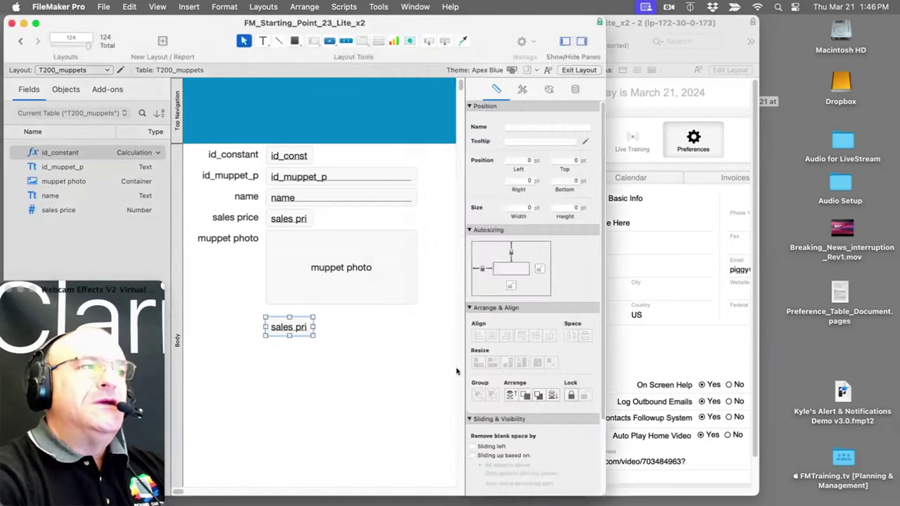
click(429, 332)
click(643, 307)
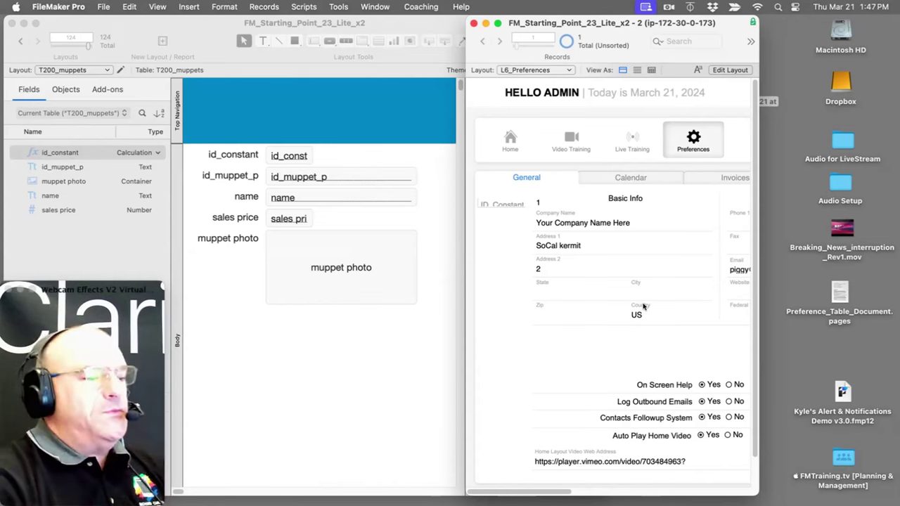
In the Relationships graph, raise T200a_PRF_Preferences slightly and collapse it to just ID_Constant.
key(super+shift+d)
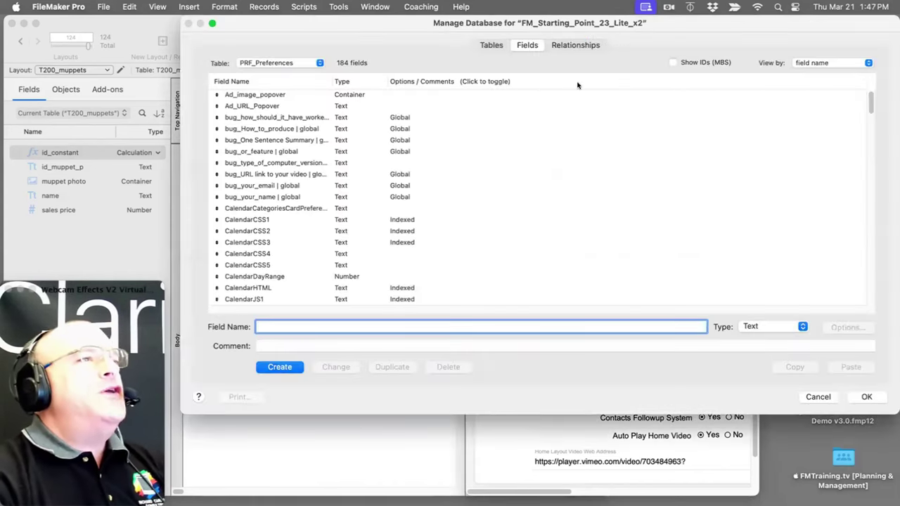
click(588, 45)
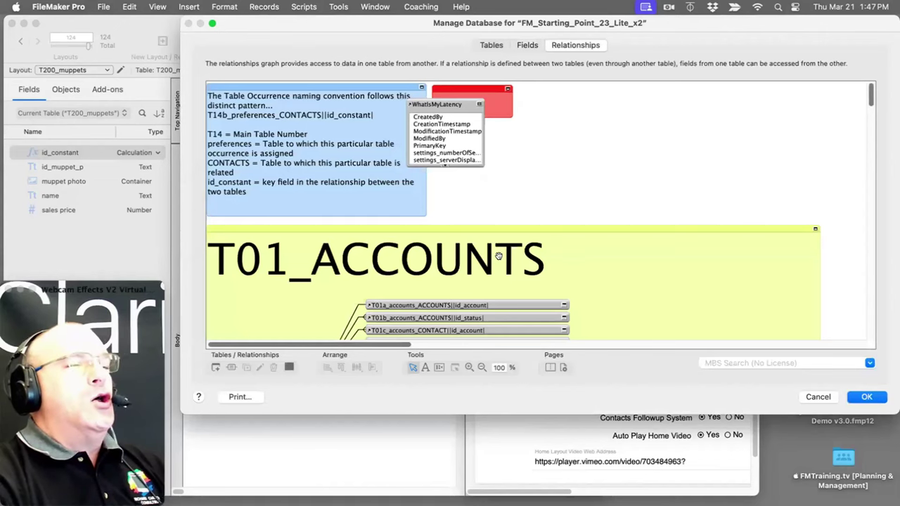
scroll(499, 256, down, 15)
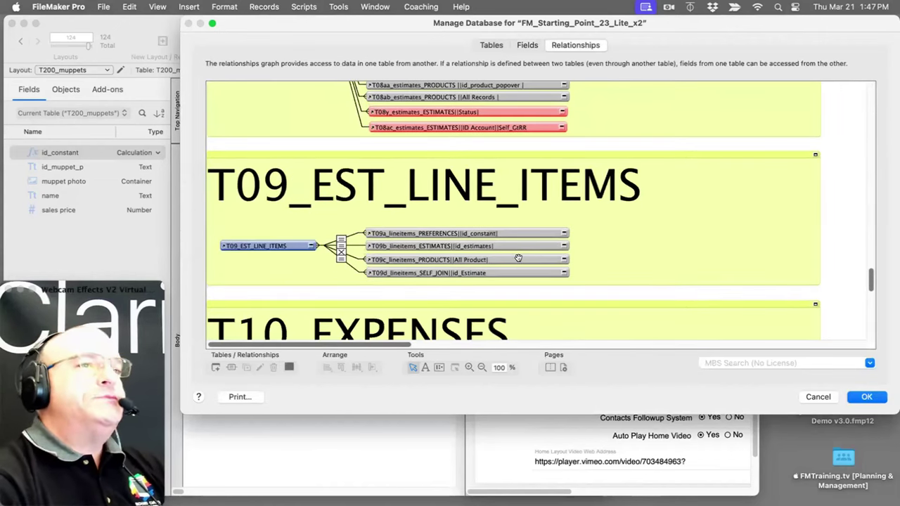
scroll(519, 259, down, 8)
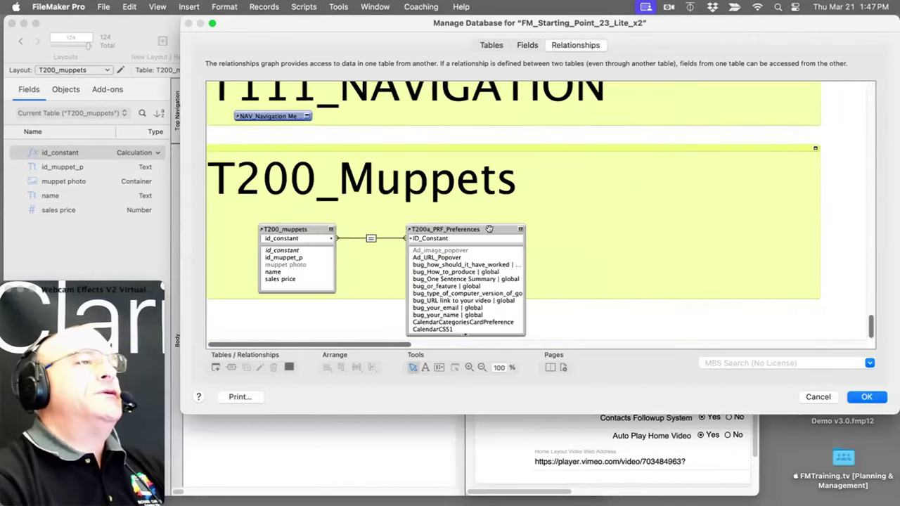
drag(489, 228, 490, 213)
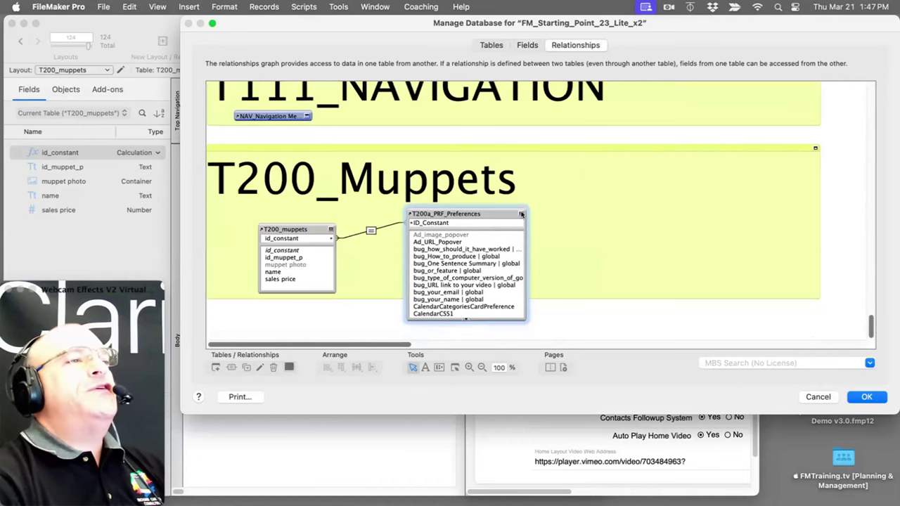
click(521, 214)
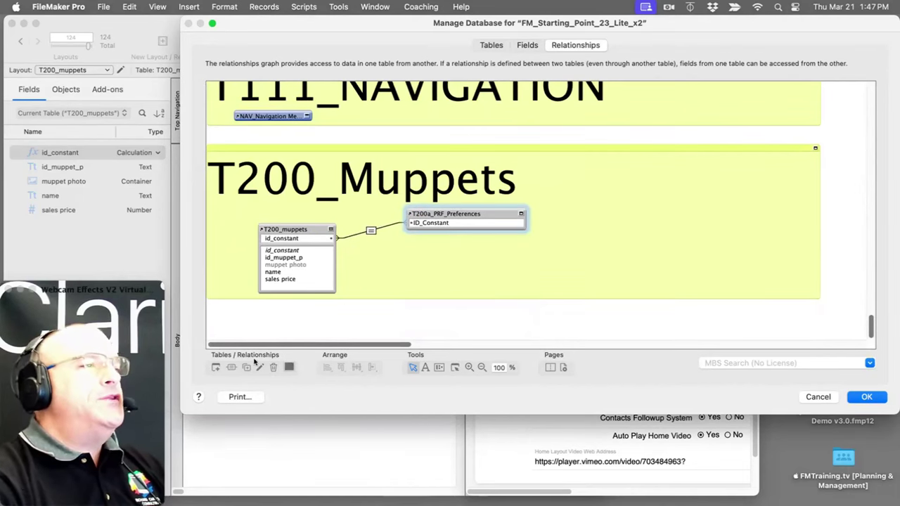
click(216, 367)
Add a PRF_Preferences occurrence named T200b_CartesianPRF_Preferences to the graph.
scroll(436, 220, down, 5)
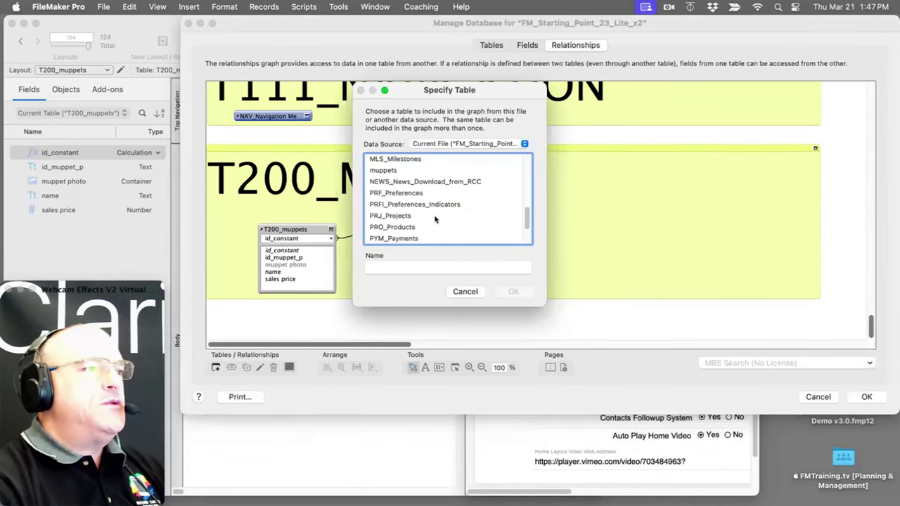
click(398, 194)
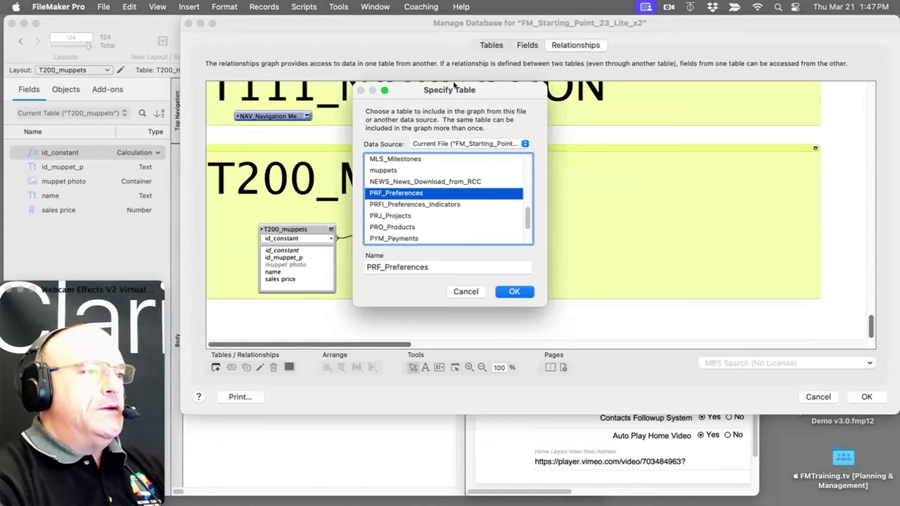
click(514, 291)
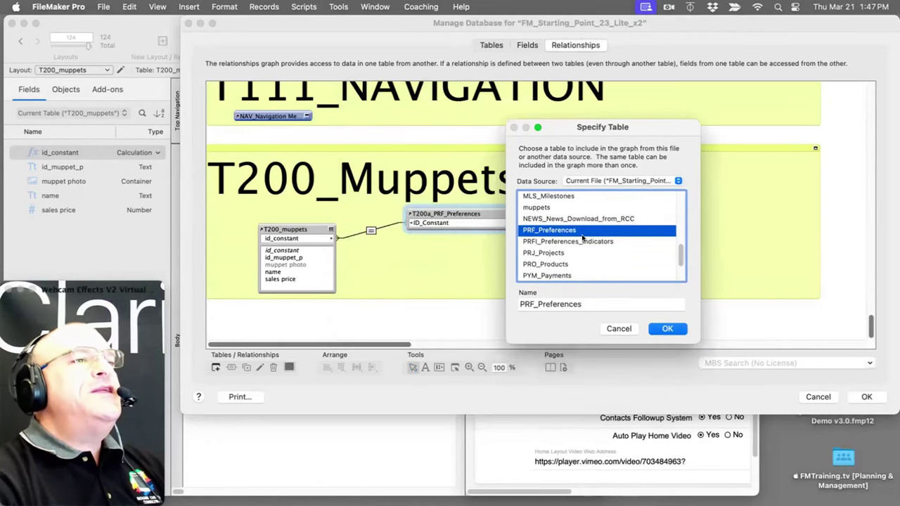
click(521, 303)
text(T20)
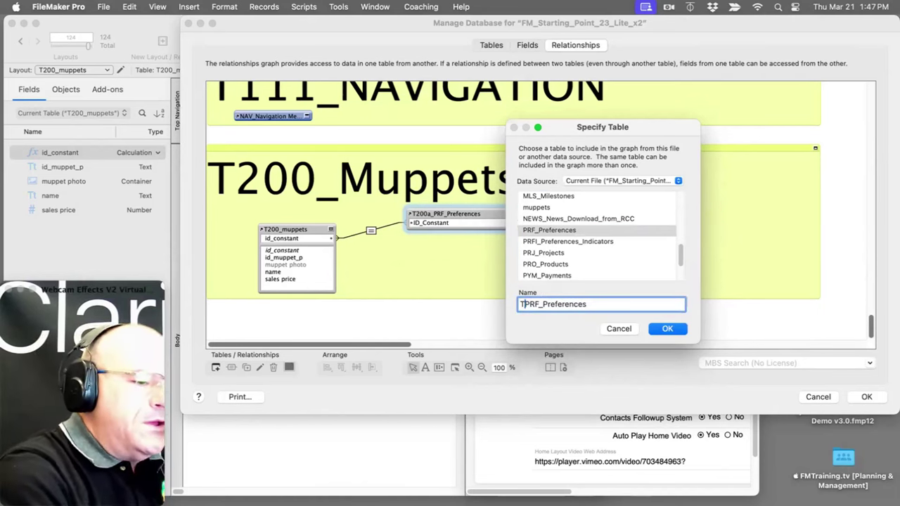
text(0)
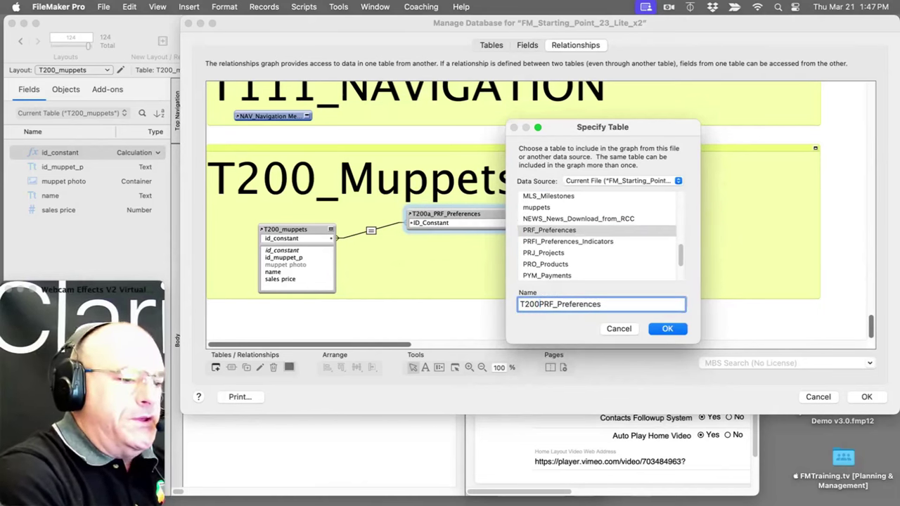
text(_b_)
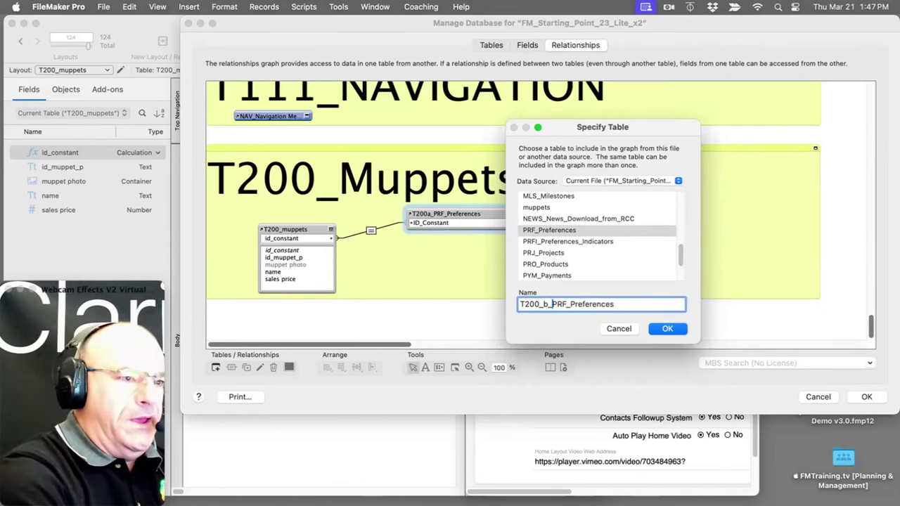
text(Cartes)
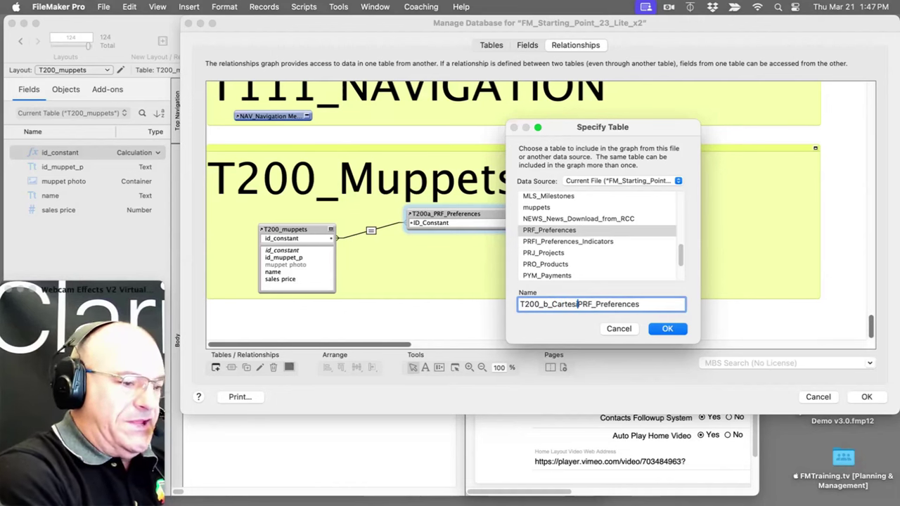
text(ian)
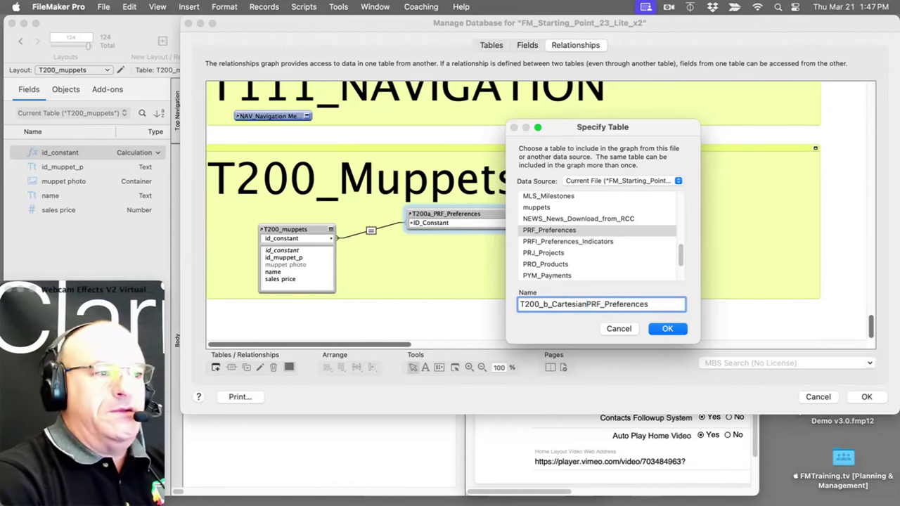
key(Left)
key(Left)
key(Left)
key(Left)
key(Left)
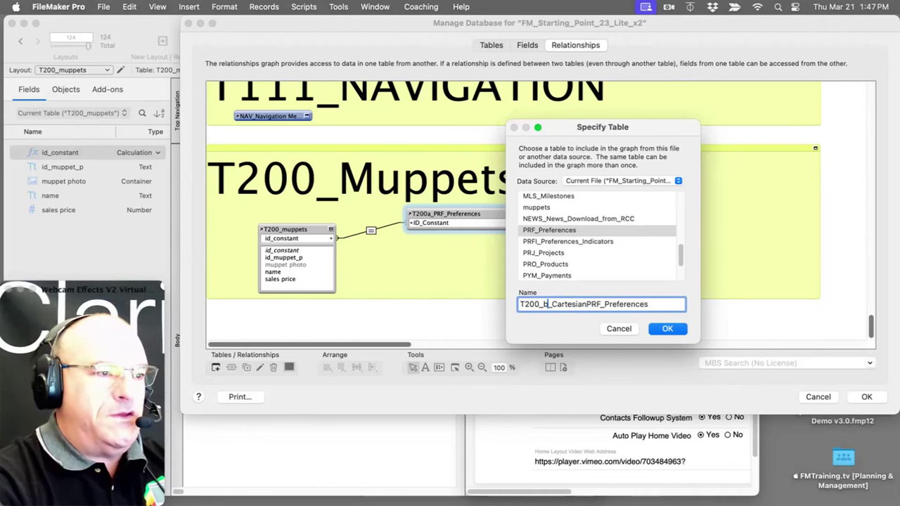
key(BackSpace)
key(Return)
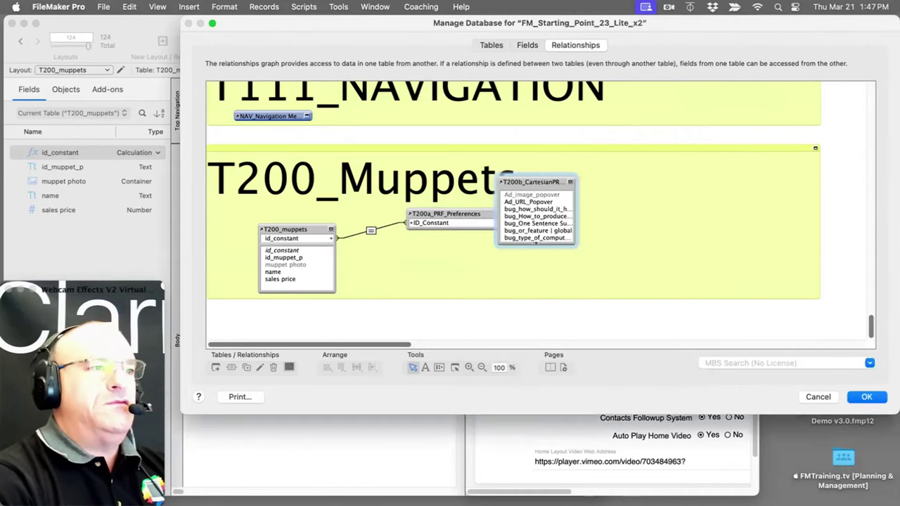
Place T200b below T200a, widen it, and relate T200_muppets name to Ad_URL_Popover.
drag(553, 185, 462, 249)
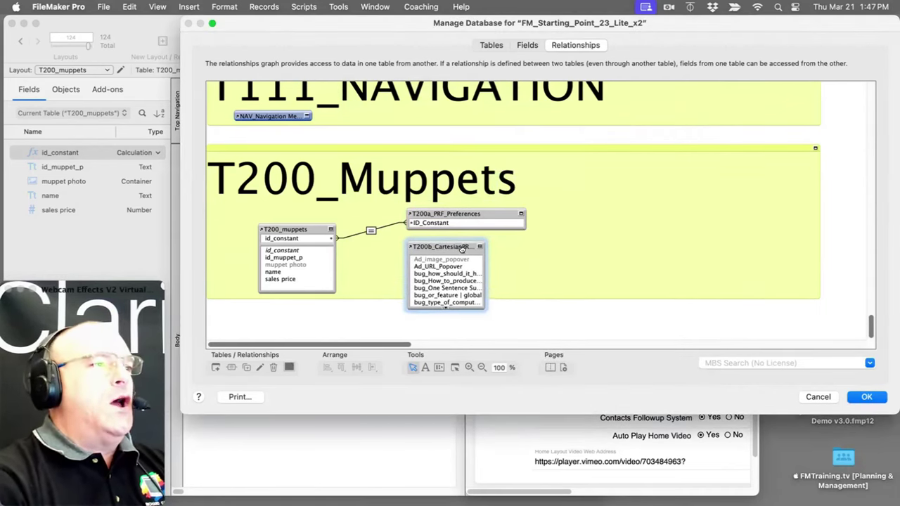
drag(484, 308, 526, 307)
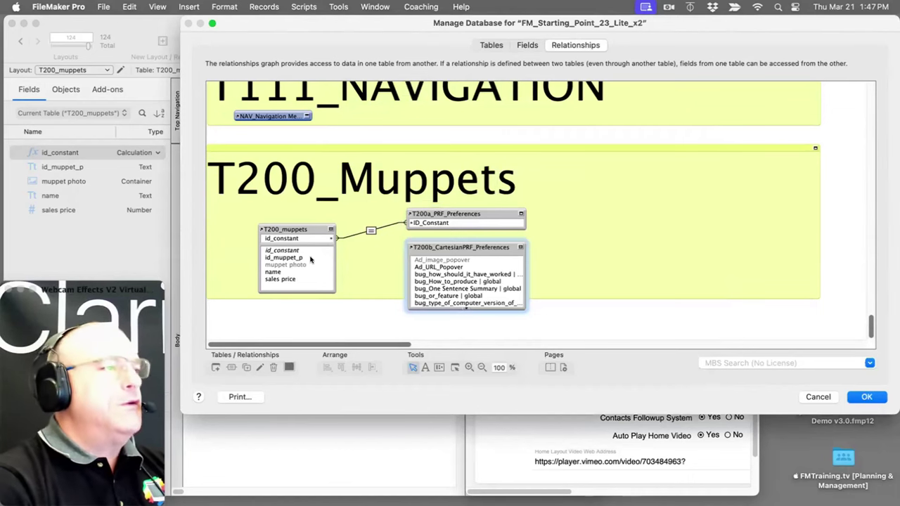
drag(273, 272, 441, 276)
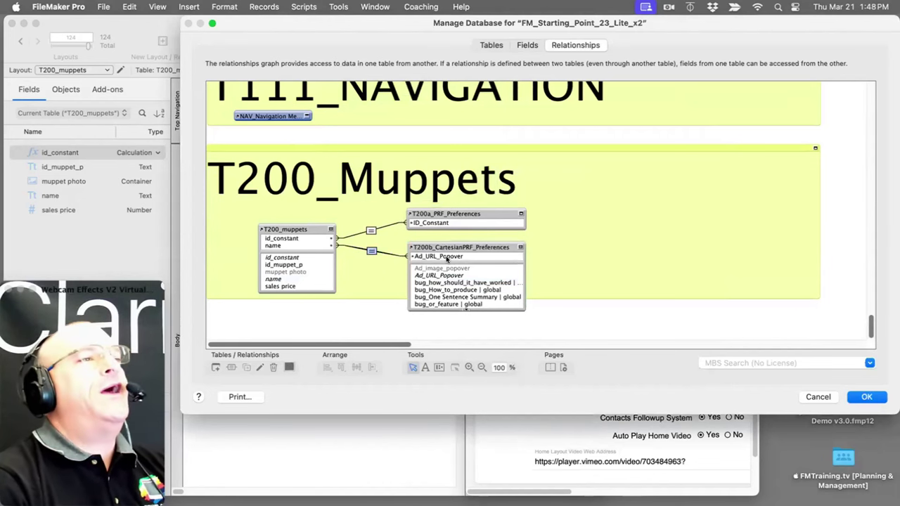
Change the name–Ad_URL_Popover link to a Cartesian (×) join, save, and collapse T200b to its key.
double_click(371, 252)
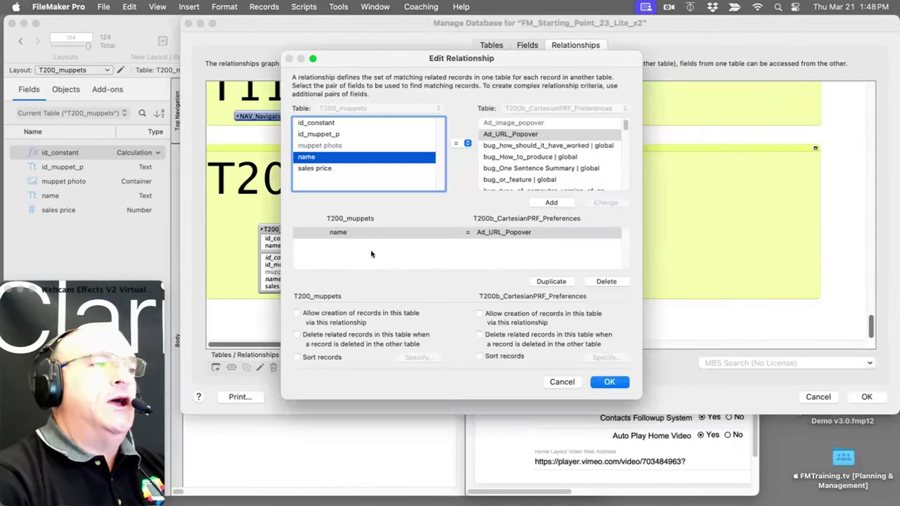
click(467, 143)
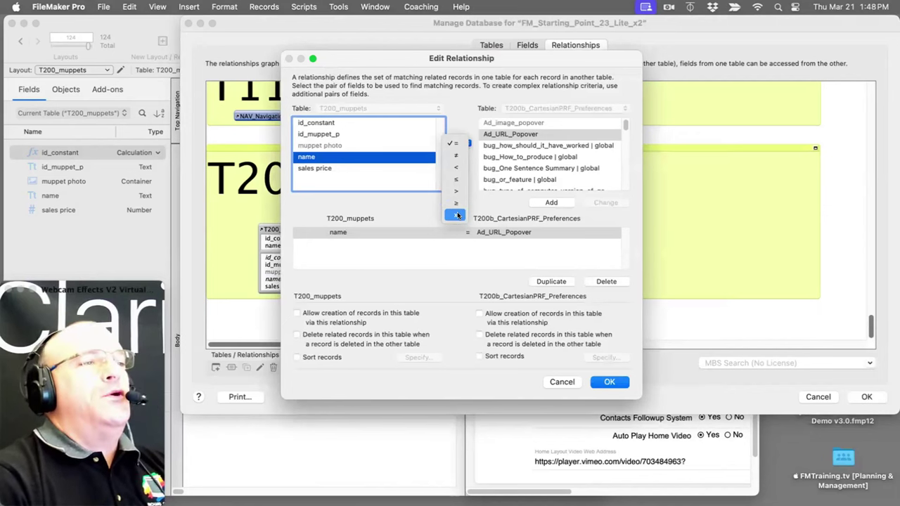
click(457, 215)
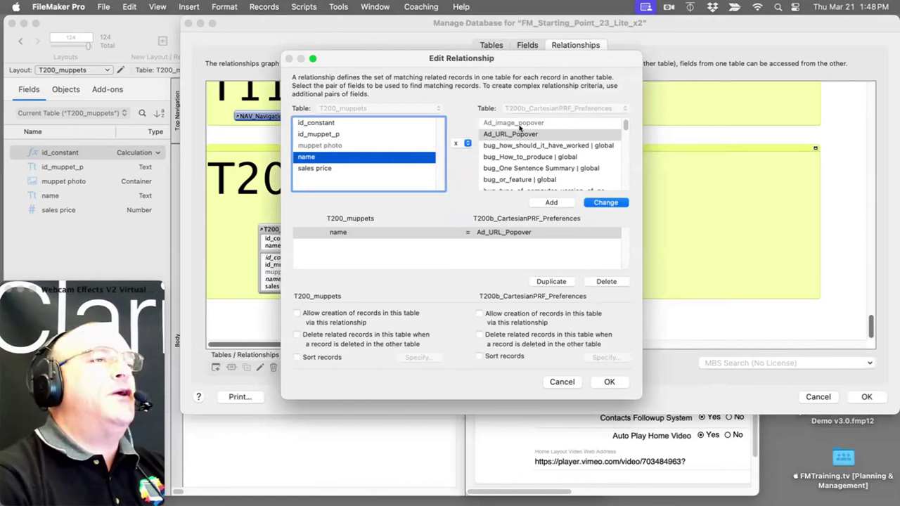
click(609, 382)
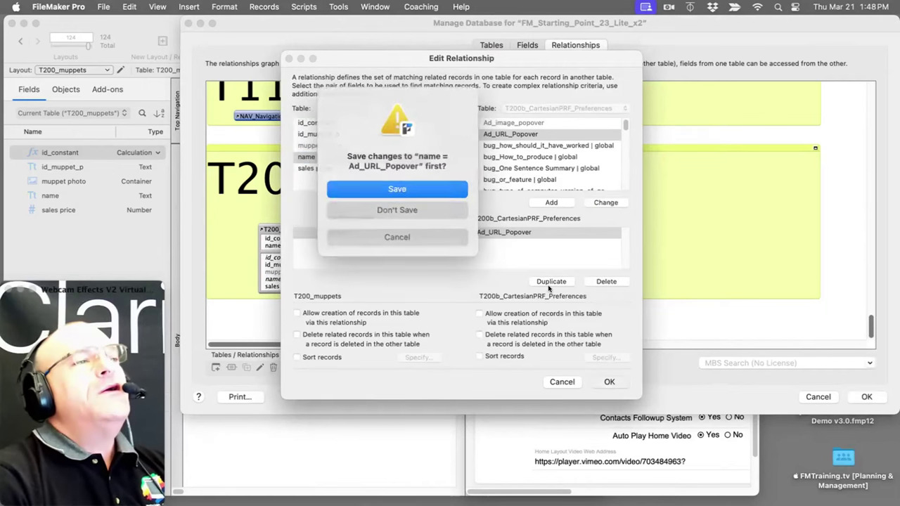
click(426, 185)
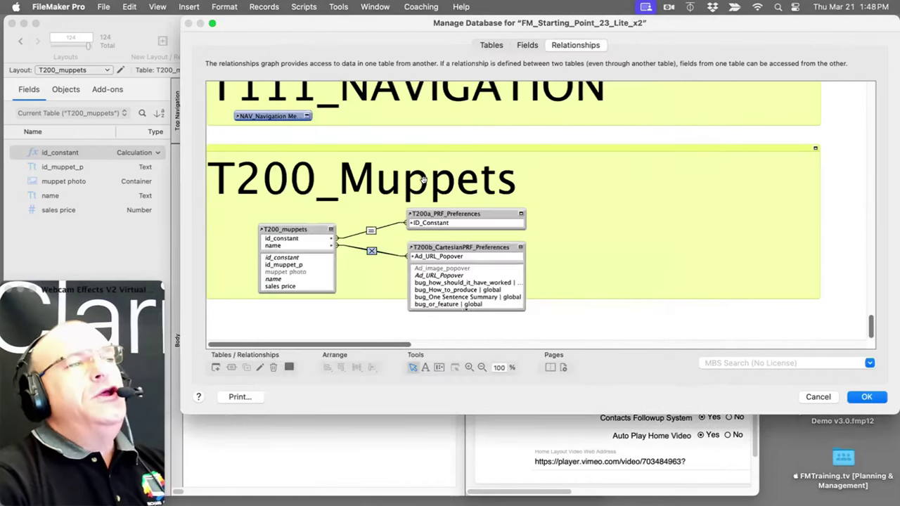
click(520, 246)
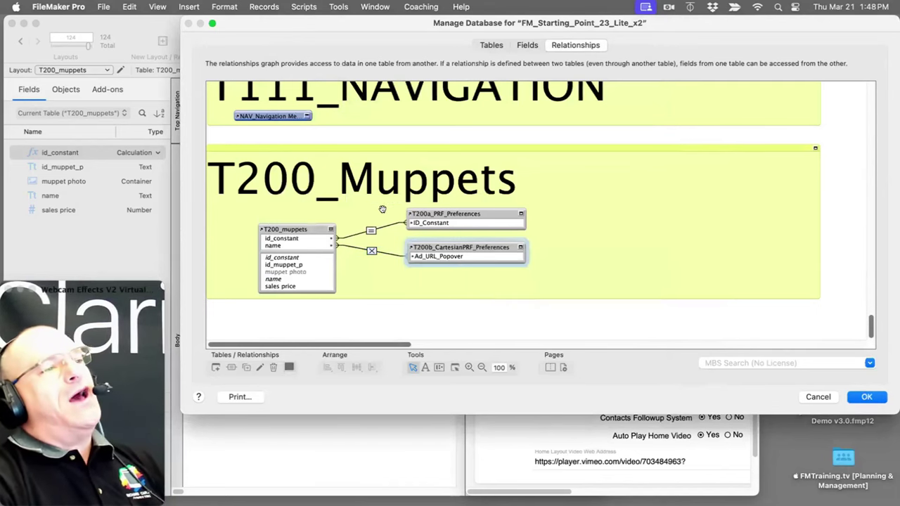
Restack the T08 occurrences with T08m PROJECTS and T08l PREFERENCES on top, then view T200_Muppets.
scroll(388, 212, up, 10)
scroll(388, 211, down, 5)
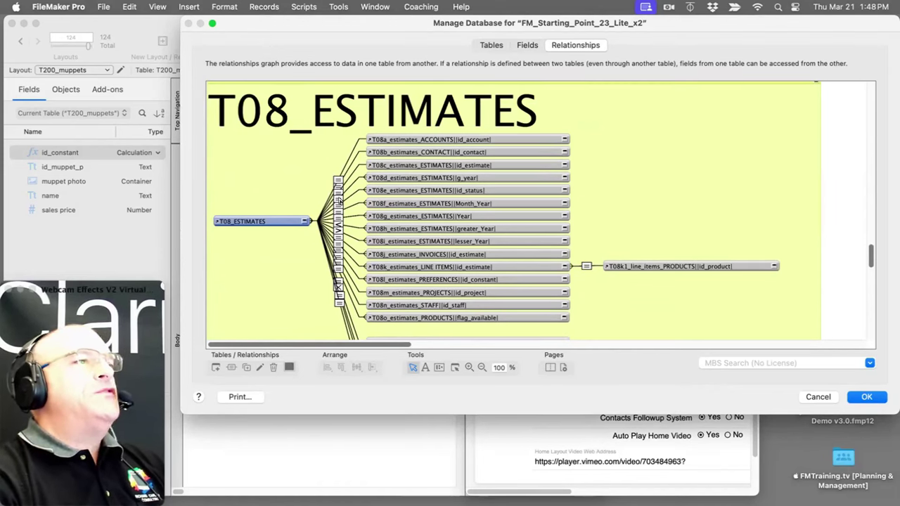
drag(390, 139, 399, 174)
drag(422, 241, 424, 180)
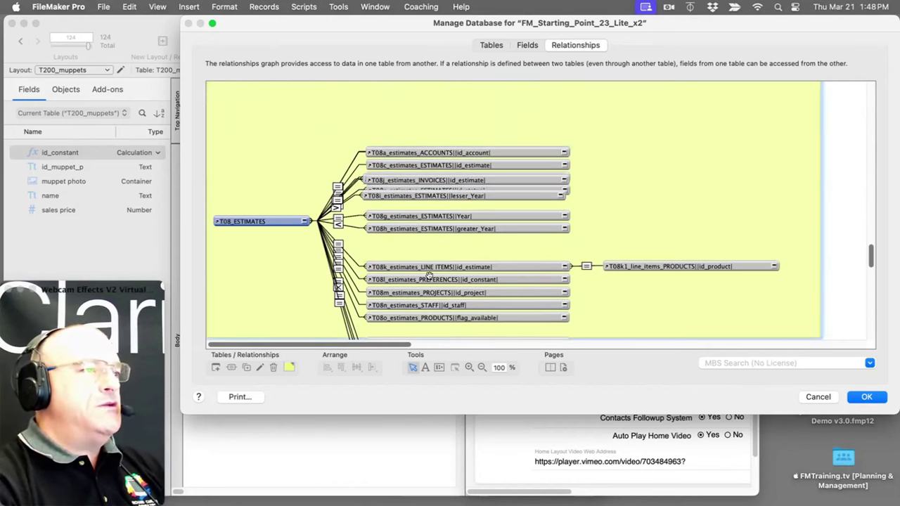
drag(428, 279, 426, 189)
drag(453, 292, 458, 176)
drag(462, 305, 458, 211)
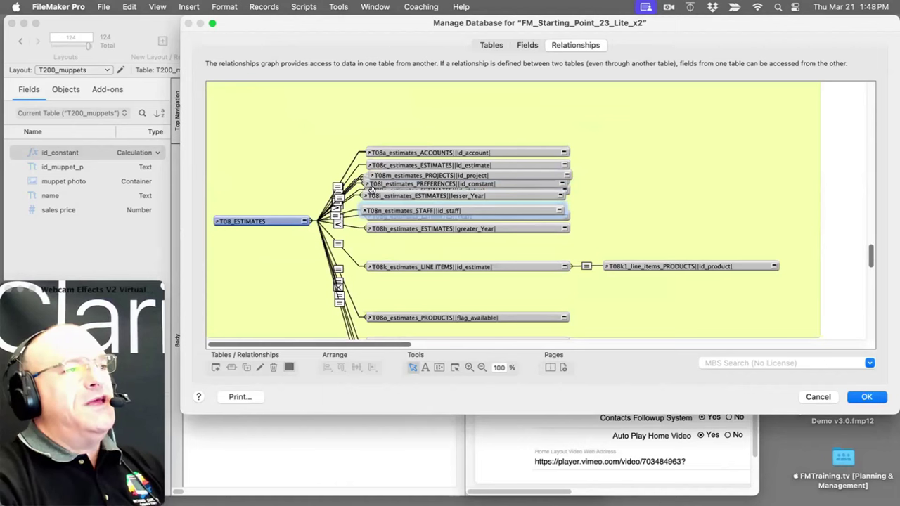
drag(385, 181, 402, 102)
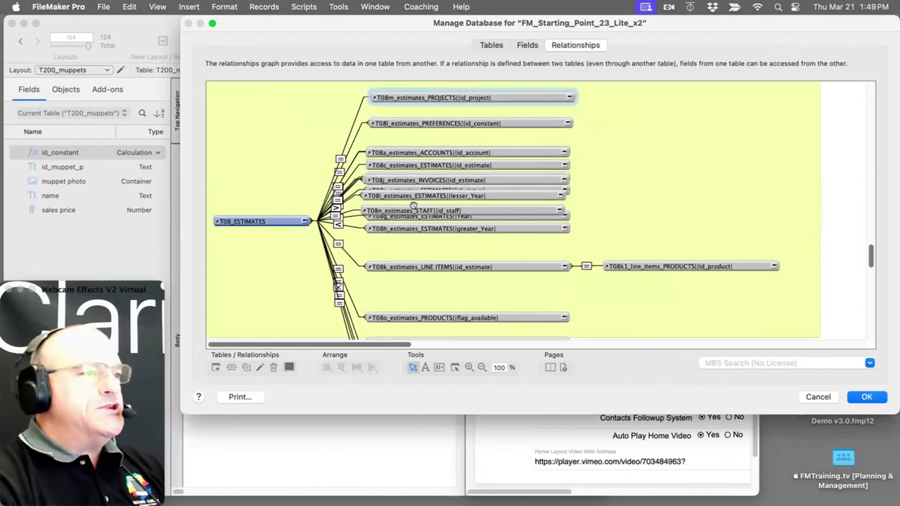
scroll(407, 237, down, 5)
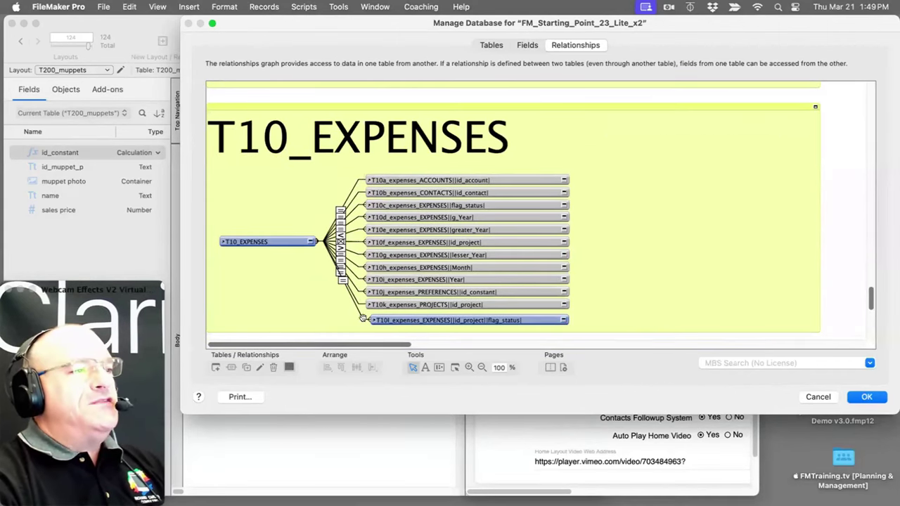
scroll(357, 305, down, 5)
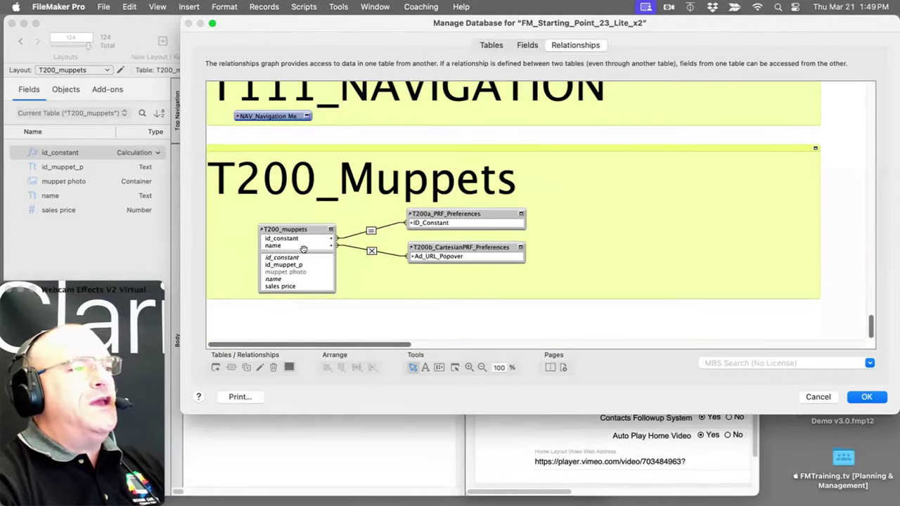
drag(273, 245, 418, 257)
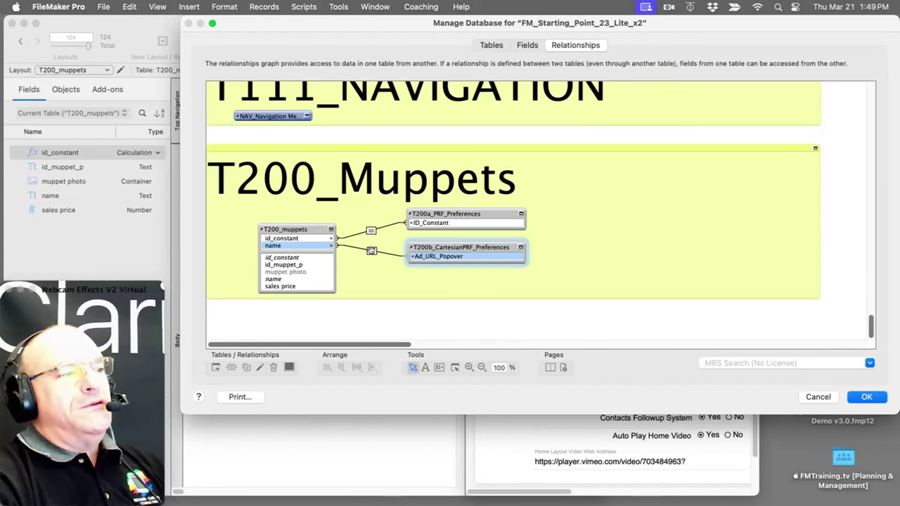
double_click(372, 251)
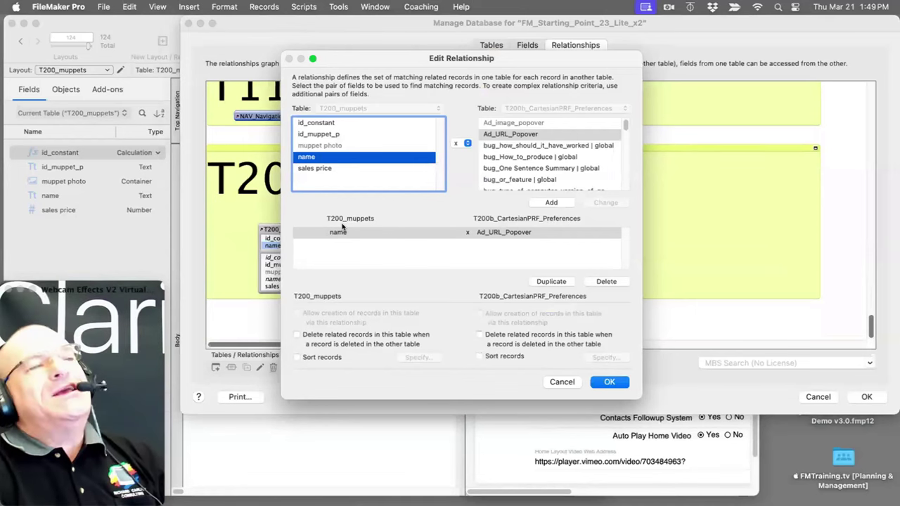
click(562, 381)
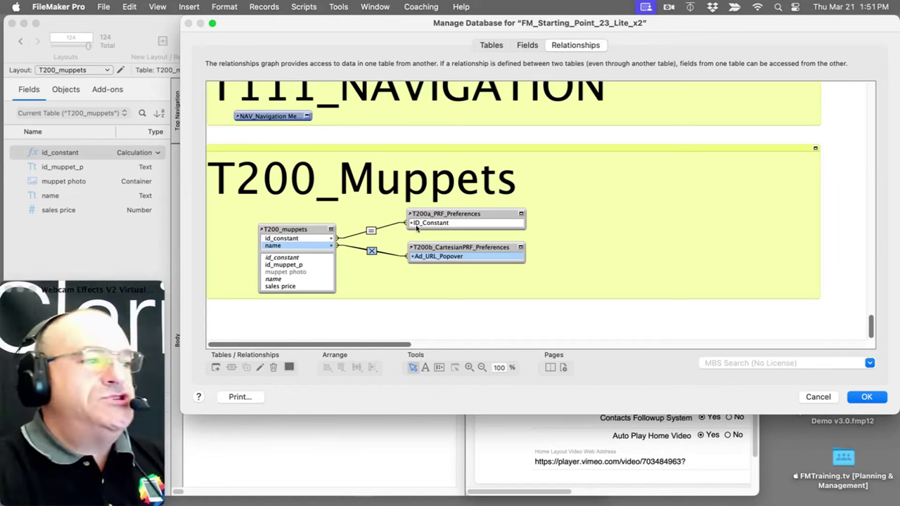
Add name × bug_How_to_produce and id_constant × bug_or_feature criteria to the Cartesian relationship.
click(365, 253)
double_click(371, 252)
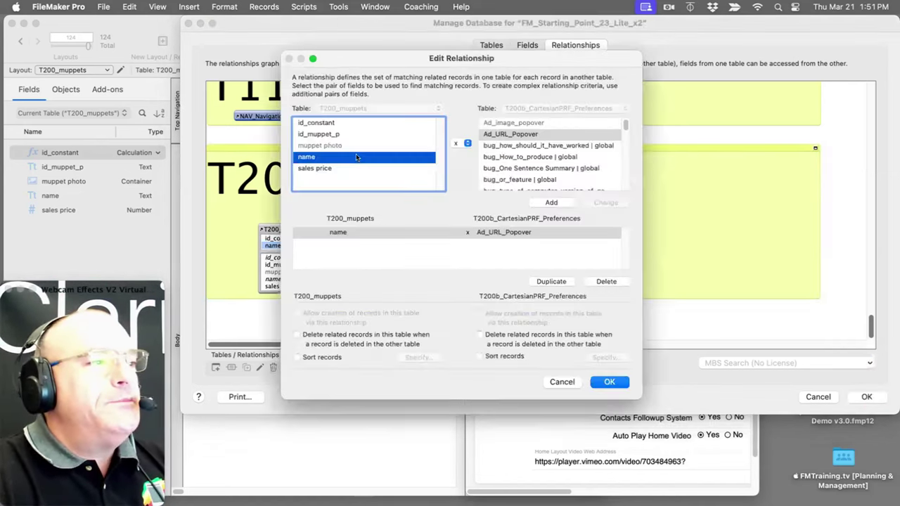
click(523, 158)
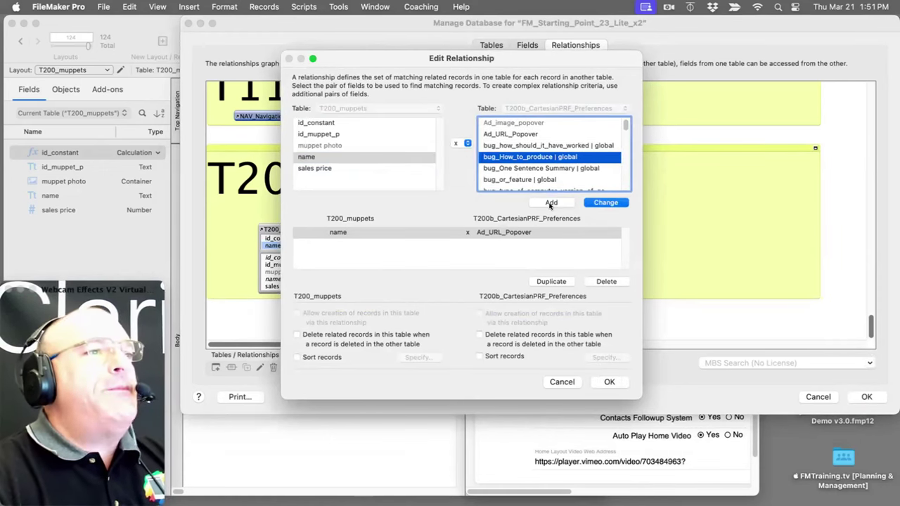
click(551, 202)
click(502, 180)
click(386, 124)
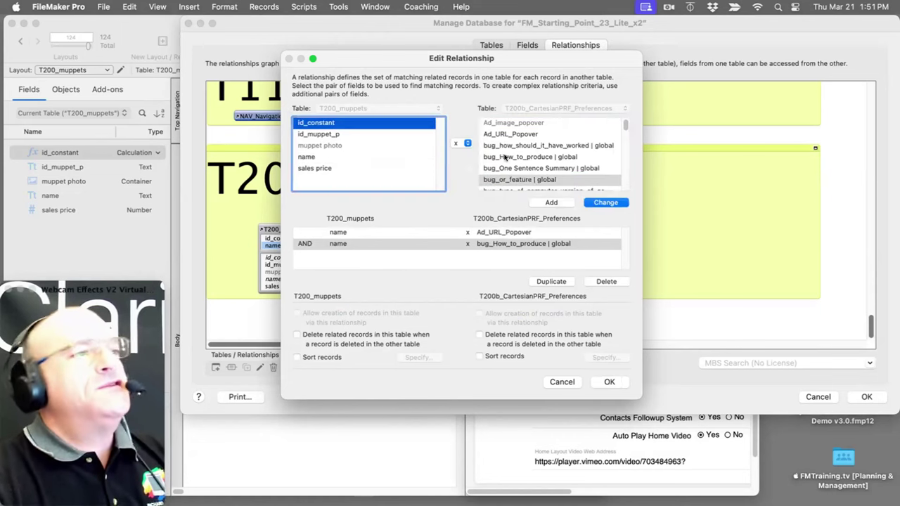
click(551, 202)
Add a sales price × CalendarCSS3 criterion and confirm the relationship.
scroll(548, 155, down, 2)
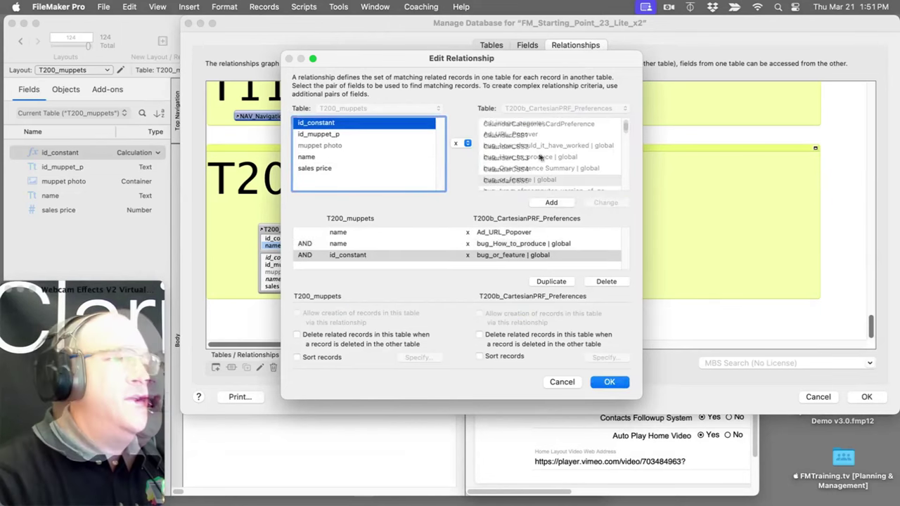
click(507, 158)
click(388, 168)
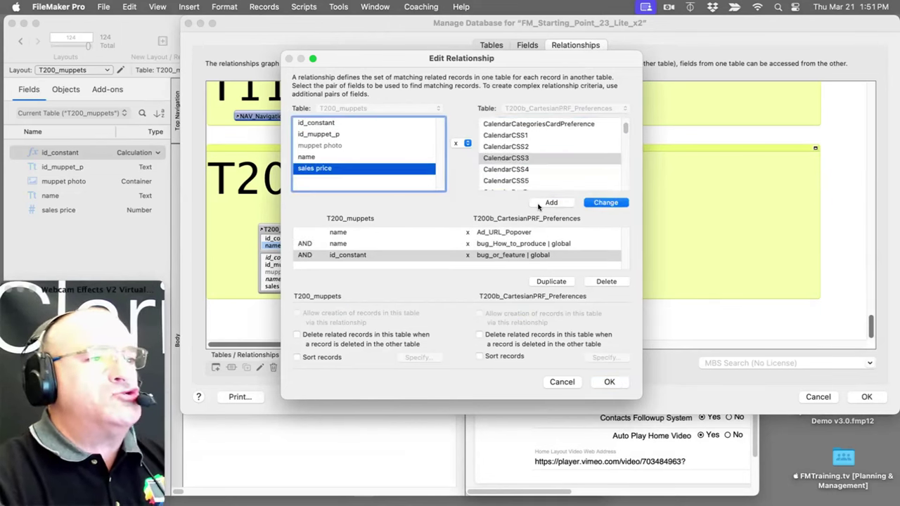
click(551, 203)
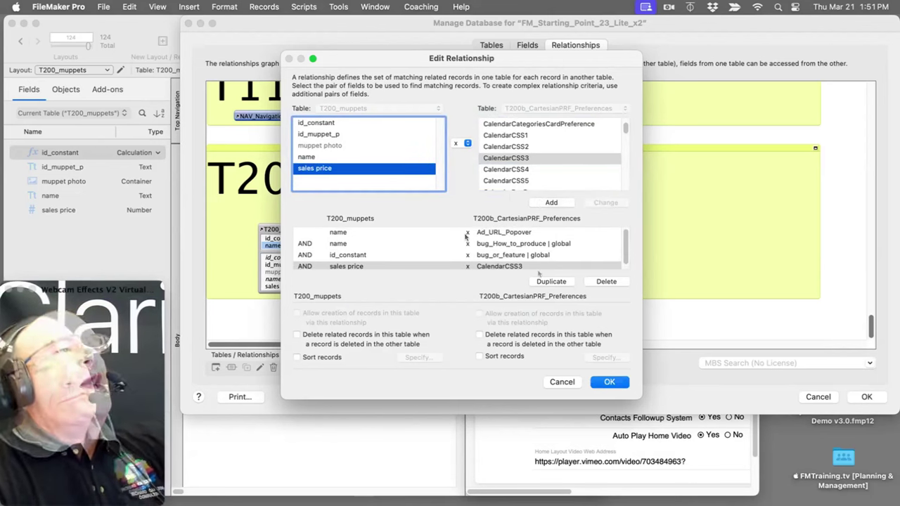
click(610, 382)
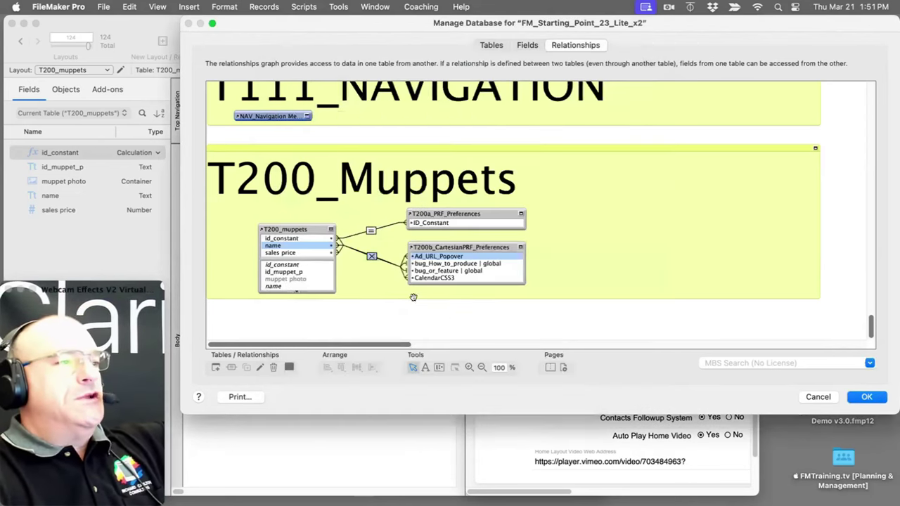
scroll(404, 270, up, 1)
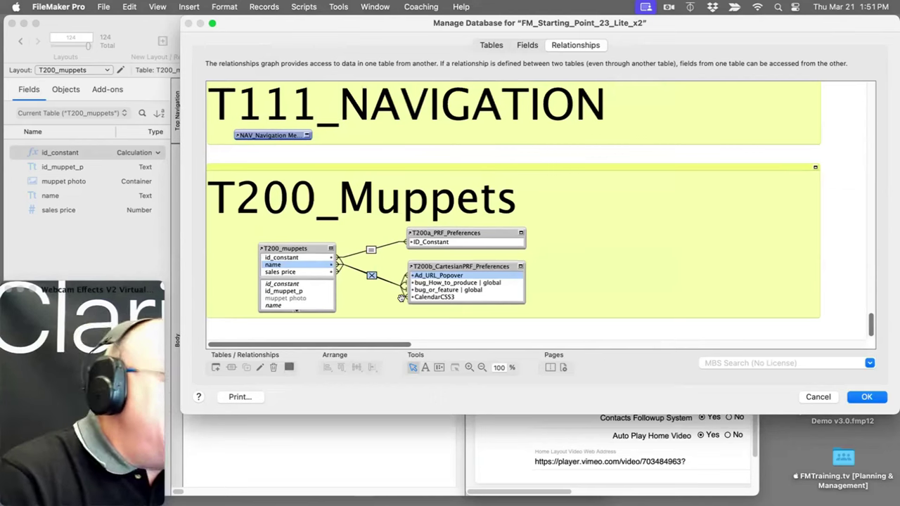
Zoom the graph to 375% on T200b_CartesianPRF_Preferences, then return to the selection arrow.
click(469, 367)
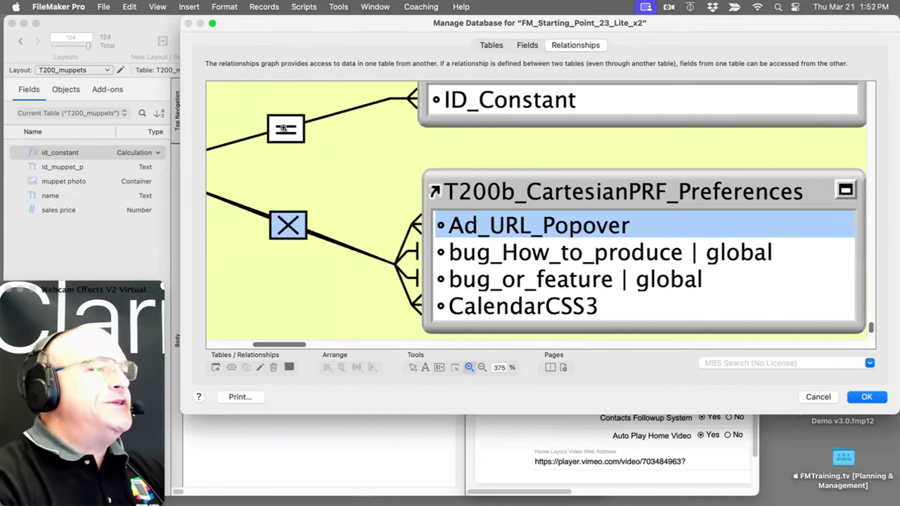
click(414, 367)
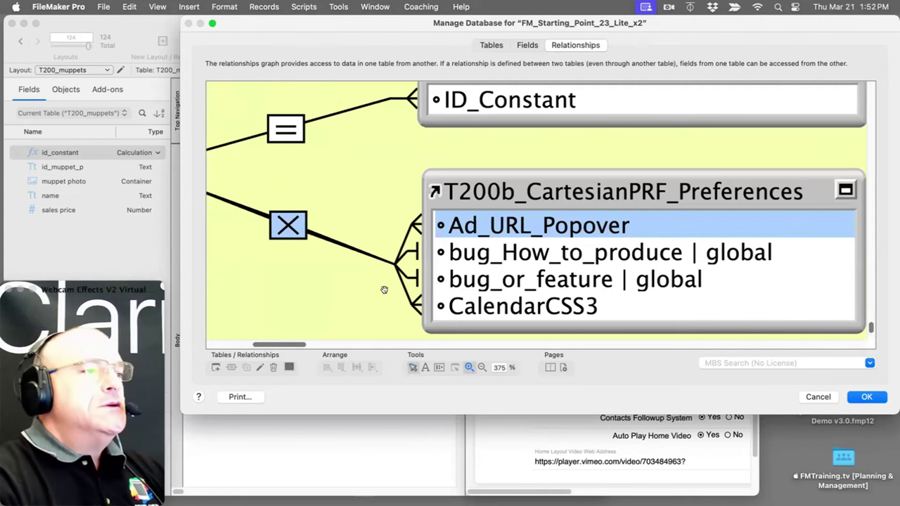
Add a sales price = PayPal_Currency match pair to the T200a_PRF_Preferences = relationship.
click(290, 138)
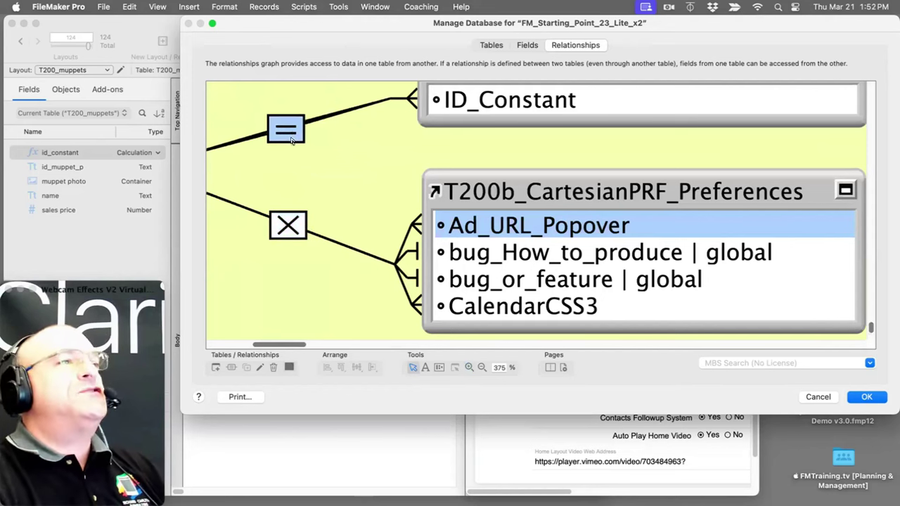
double_click(291, 138)
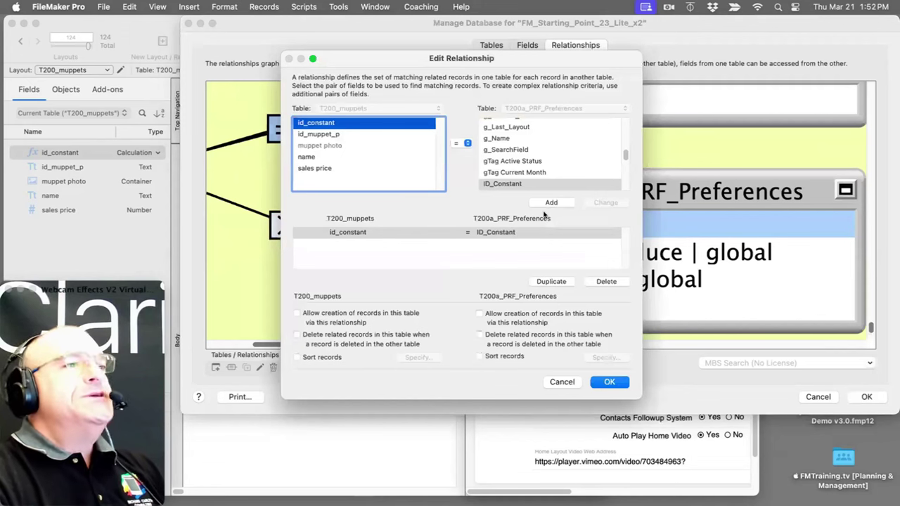
click(341, 168)
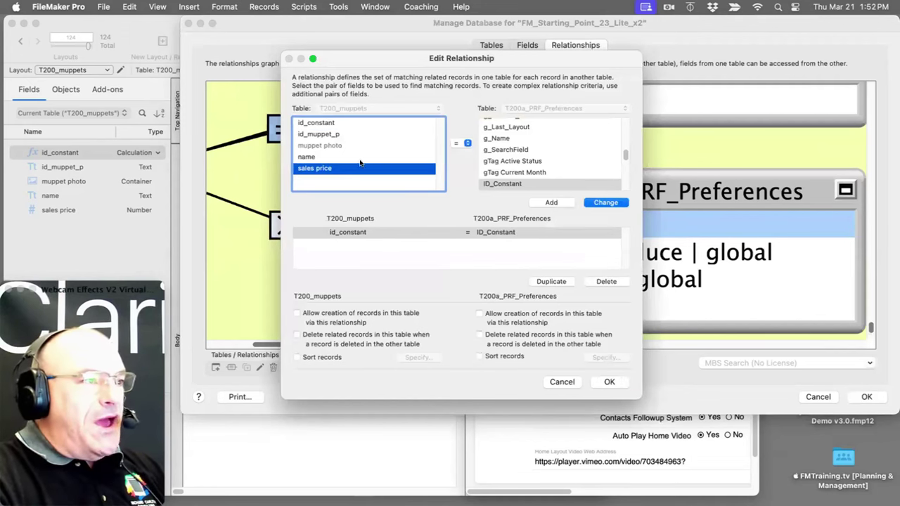
scroll(529, 183, down, 3)
scroll(529, 183, down, 10)
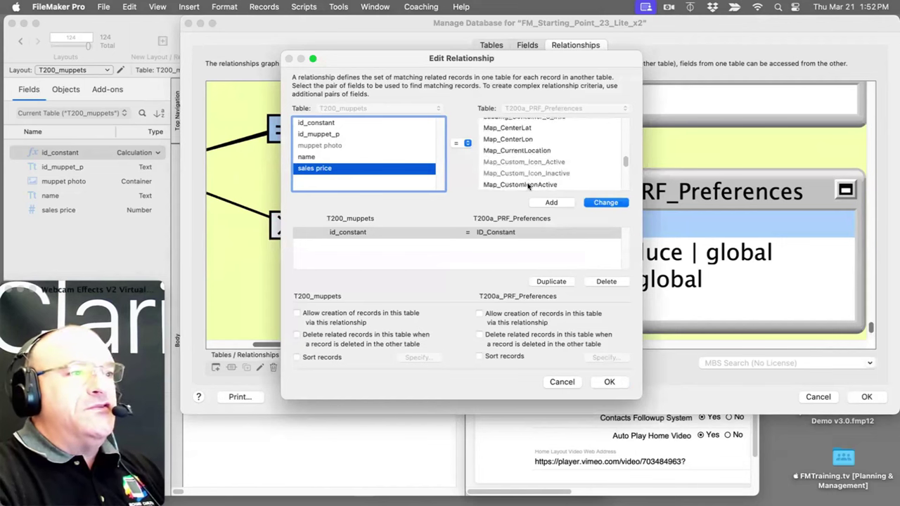
click(524, 183)
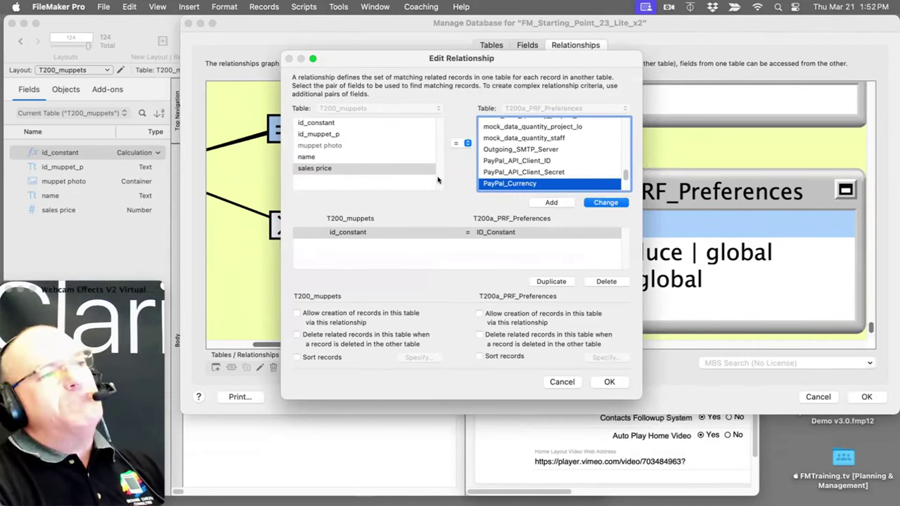
click(546, 205)
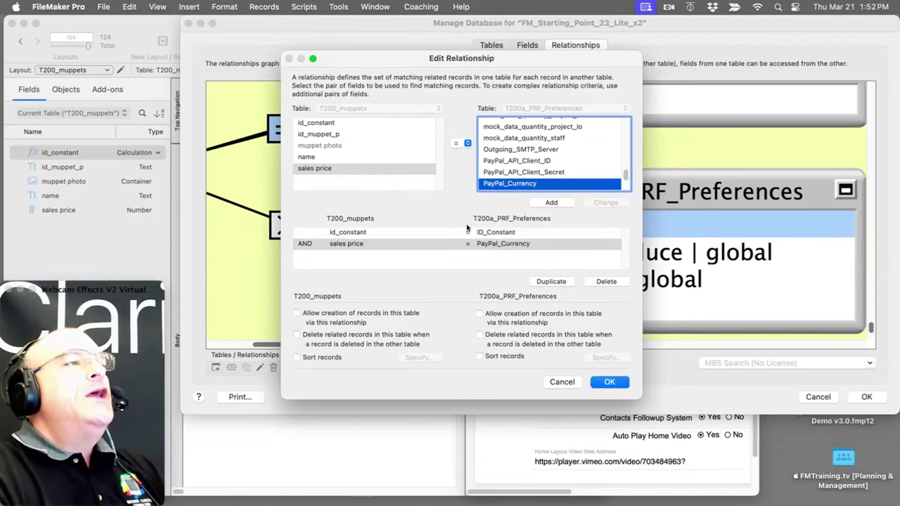
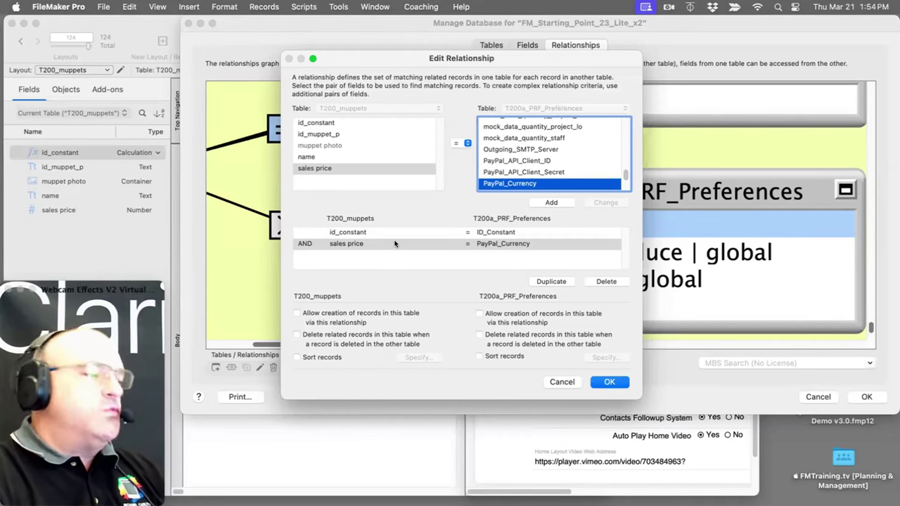
Inspect the id_constant and sales price match criteria, then cancel the relationship editor without changes.
click(491, 234)
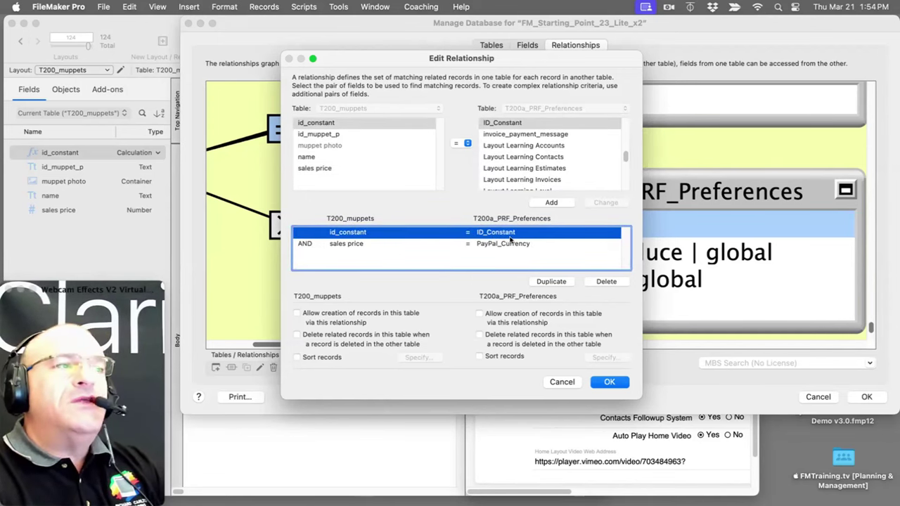
click(358, 245)
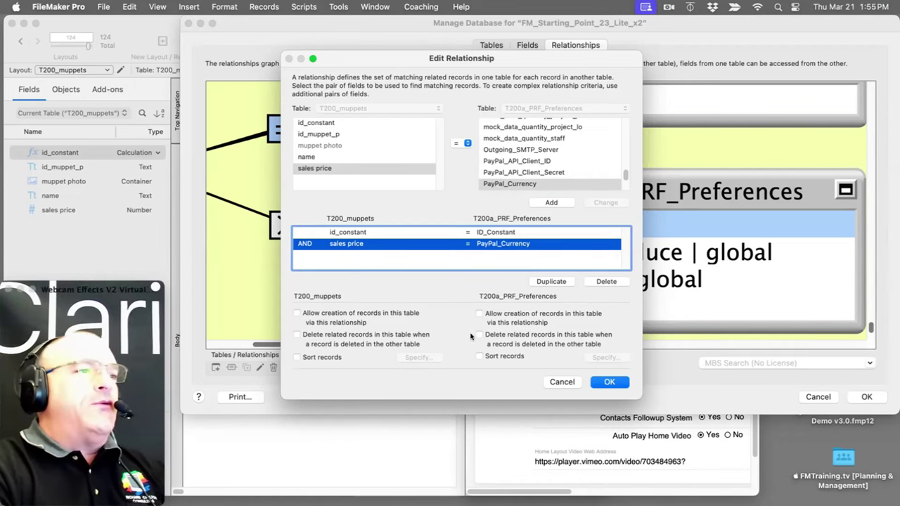
click(559, 382)
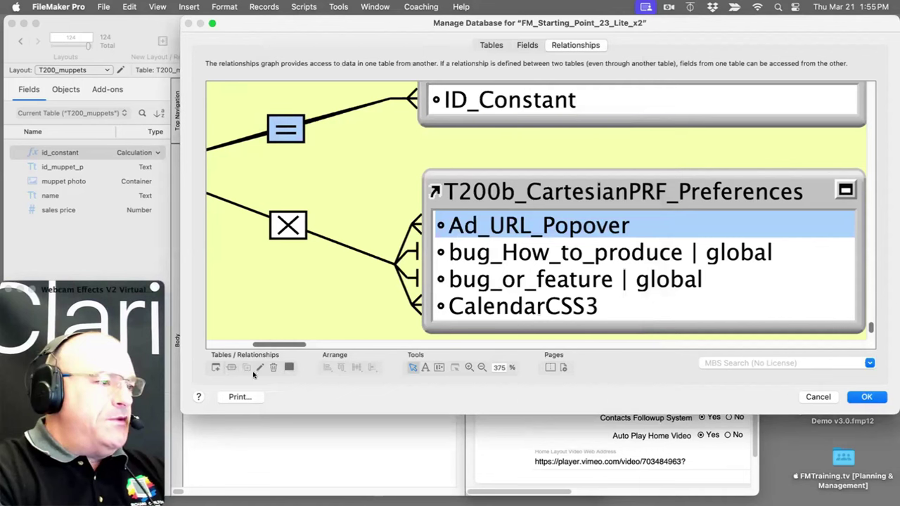
click(216, 368)
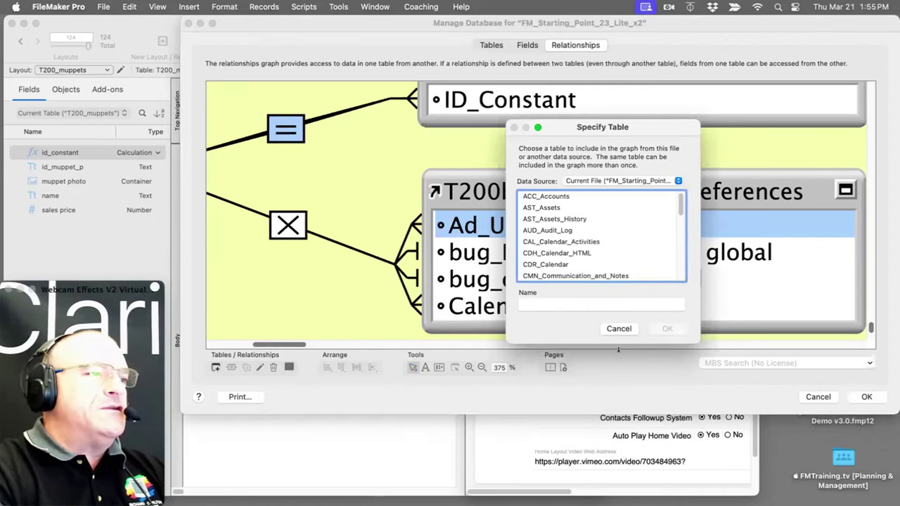
click(610, 330)
click(217, 368)
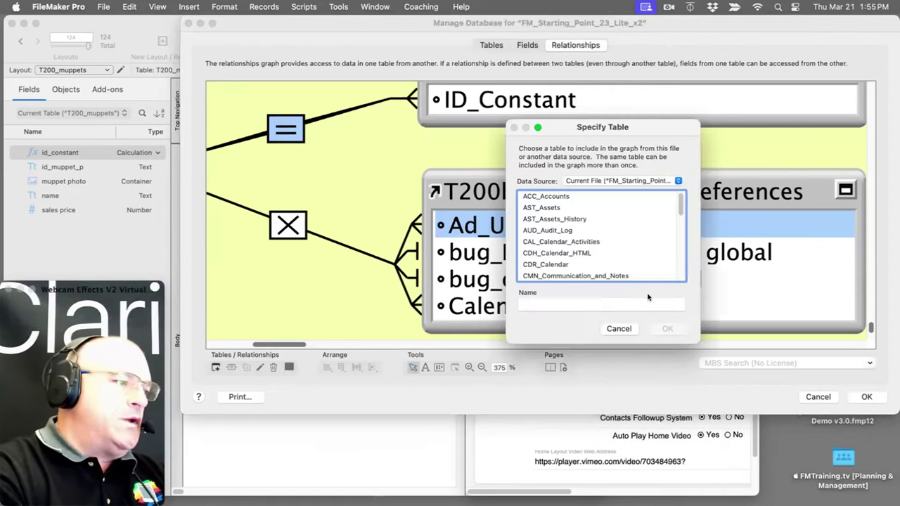
click(611, 329)
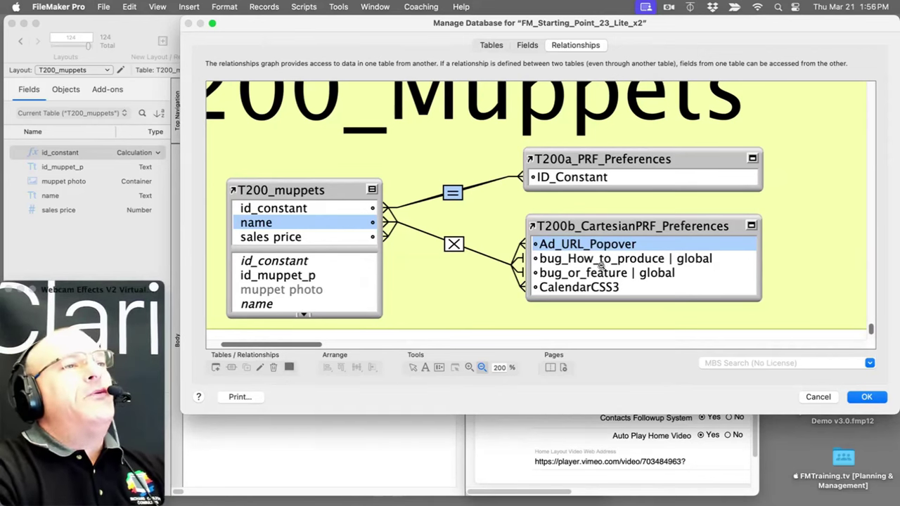
Zoom the relationships graph out to bring all the T01 table occurrences into view.
scroll(601, 260, up, 15)
scroll(603, 259, up, 5)
scroll(602, 259, down, 15)
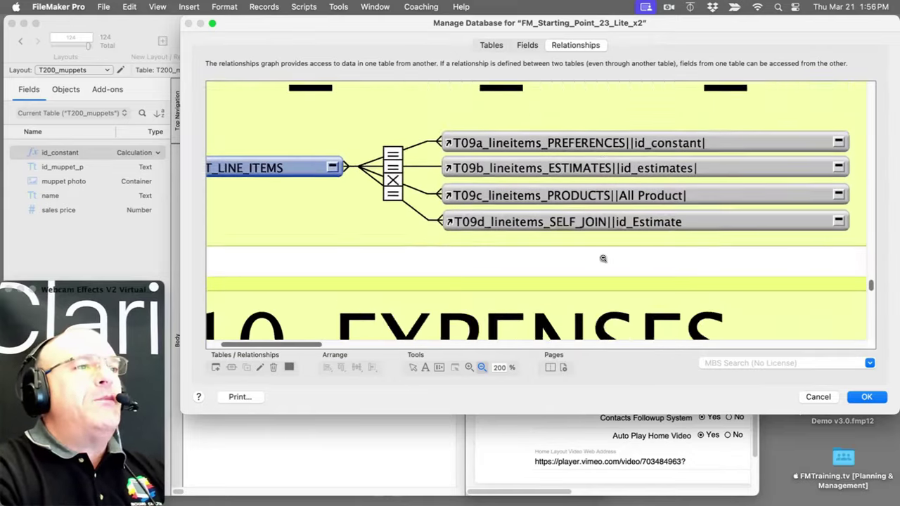
scroll(602, 259, up, 20)
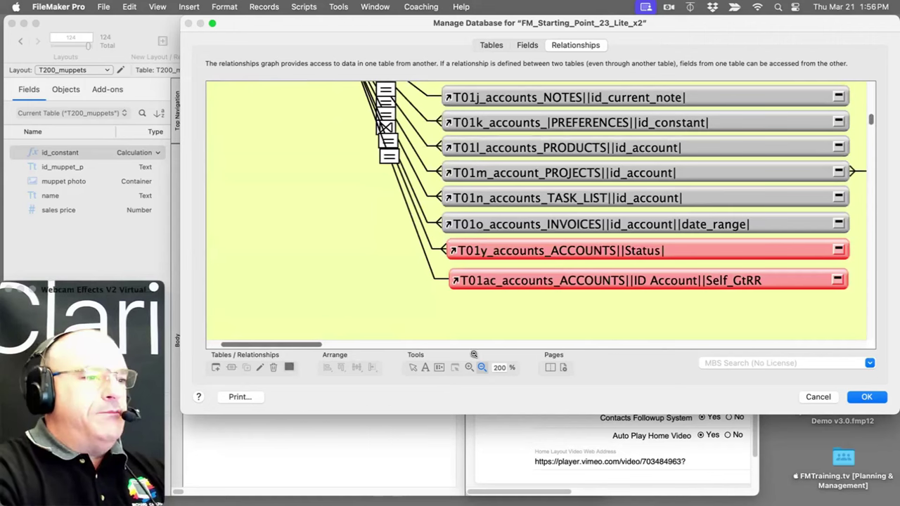
click(448, 306)
click(448, 305)
scroll(447, 305, up, 10)
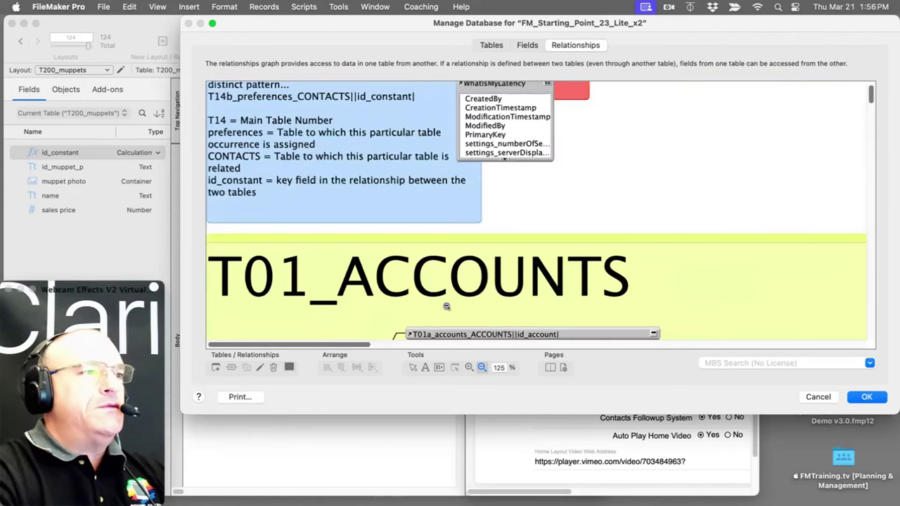
scroll(448, 305, down, 5)
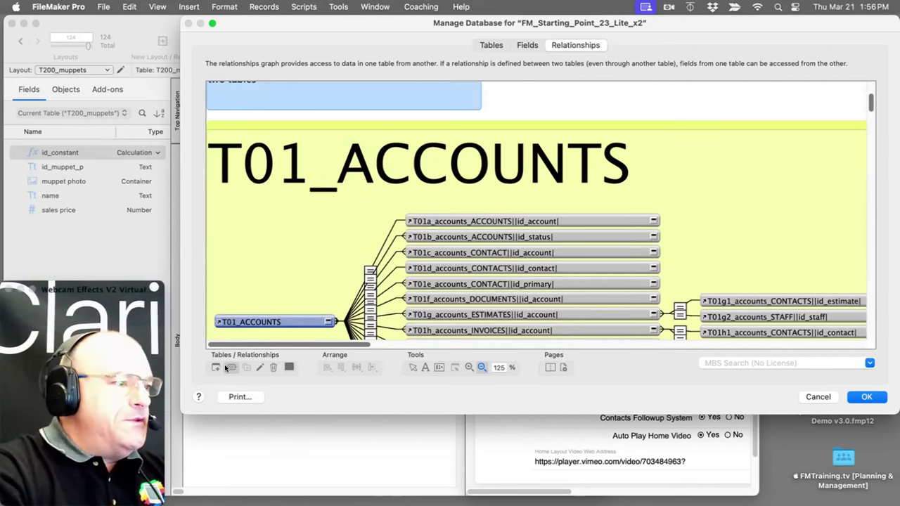
click(414, 368)
Select T01a through T01h except T01c and remove those seven table occurrences.
click(456, 220)
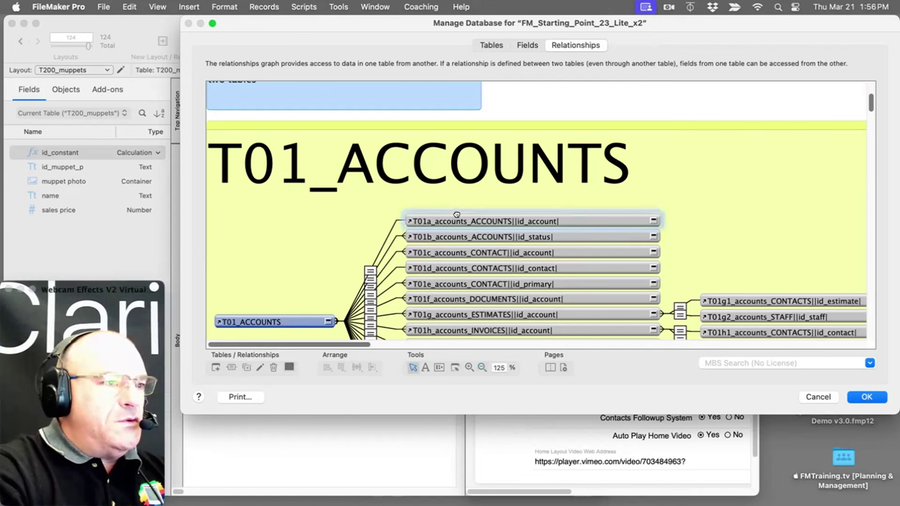
shift+click(468, 237)
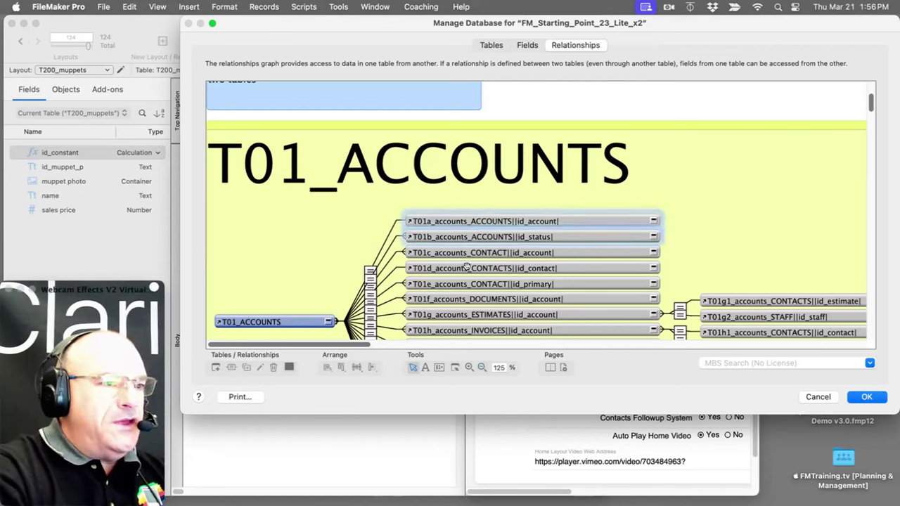
shift+click(467, 273)
shift+click(464, 284)
shift+click(460, 300)
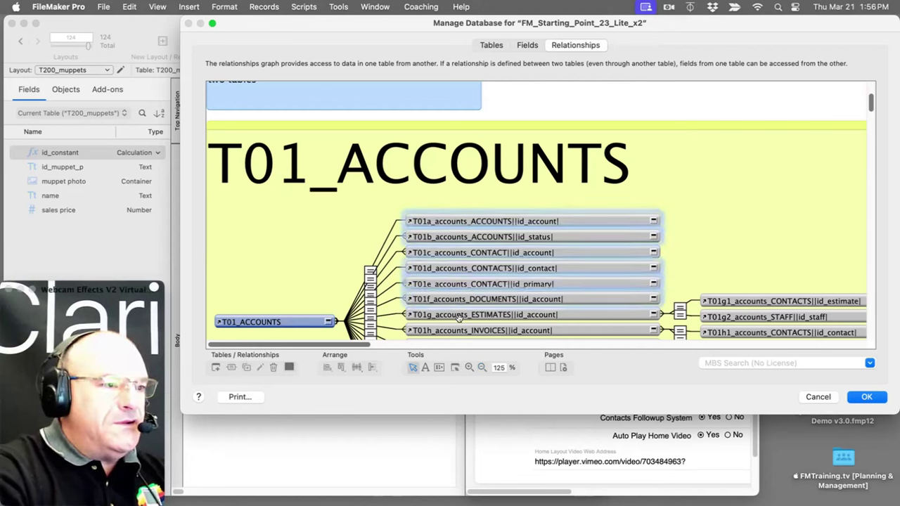
shift+click(459, 315)
key(BackSpace)
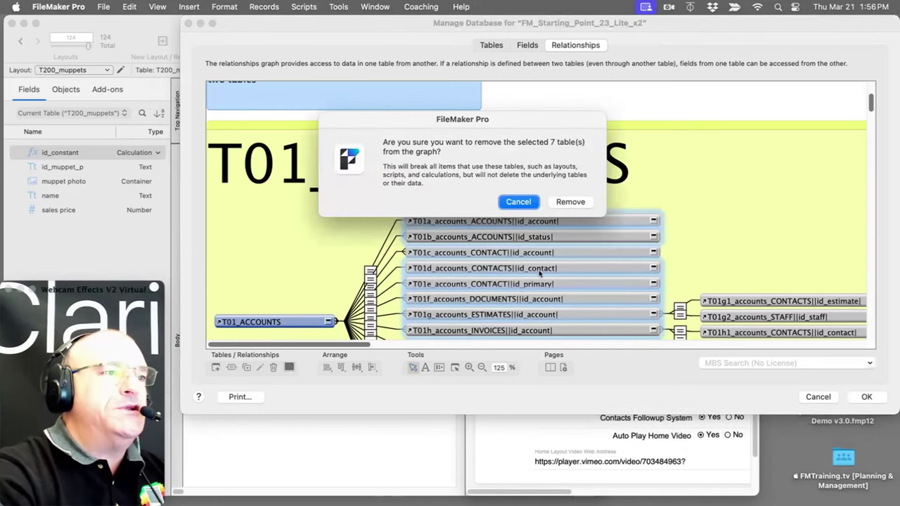
click(564, 203)
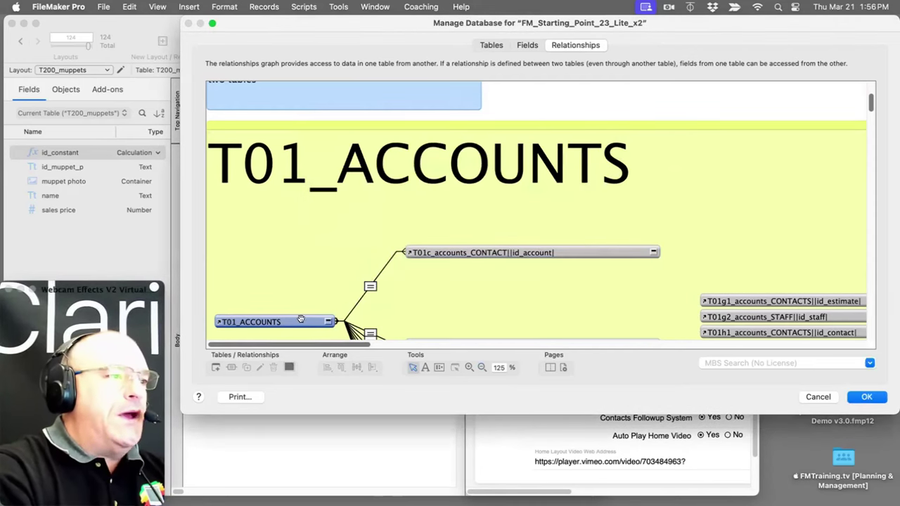
Move T01_ACCOUNTS up level with T01c_accounts_CONTACT.
drag(301, 318, 310, 250)
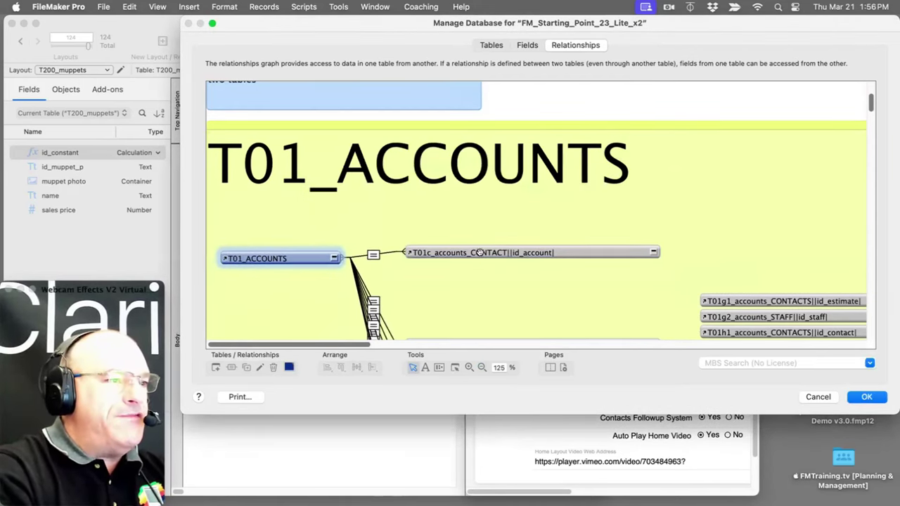
scroll(529, 313, down, 2)
scroll(529, 313, up, 4)
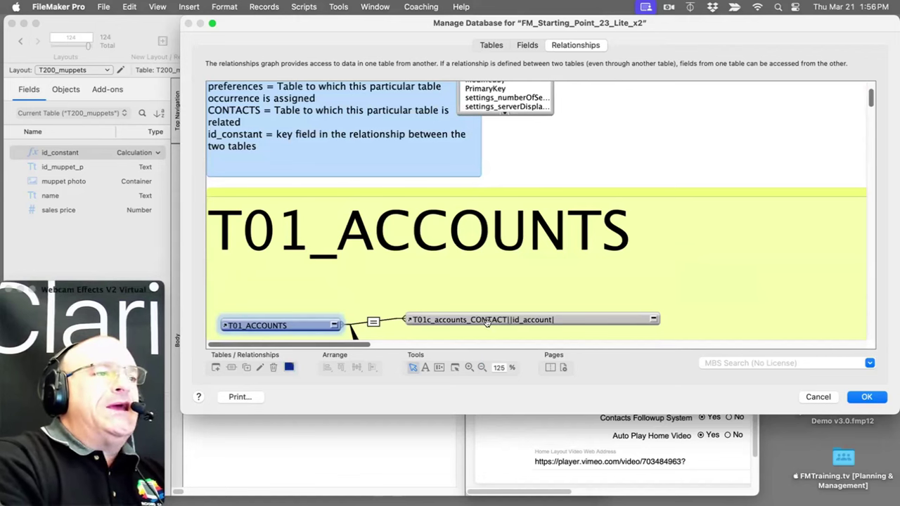
Enable 'Allow creation of records' on the T01c_accounts_CONTACT side of the relationship and confirm.
click(373, 322)
double_click(372, 322)
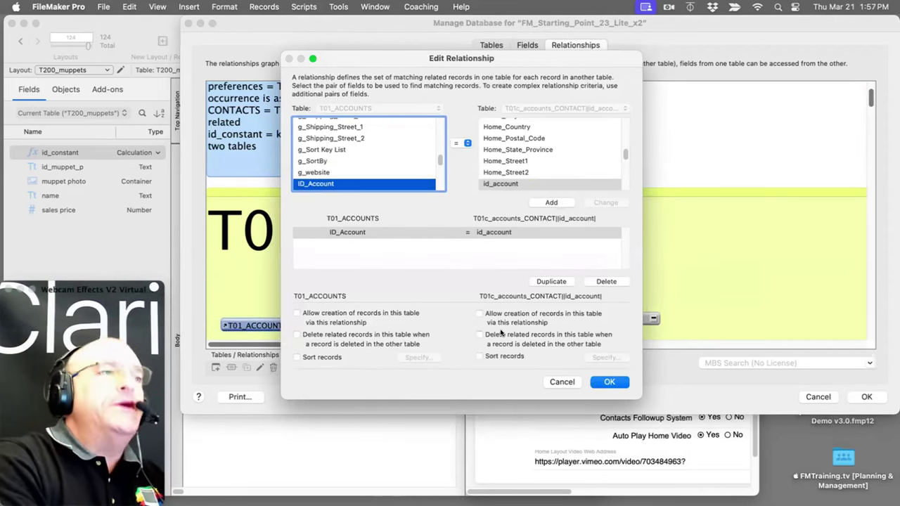
drag(425, 59, 428, 384)
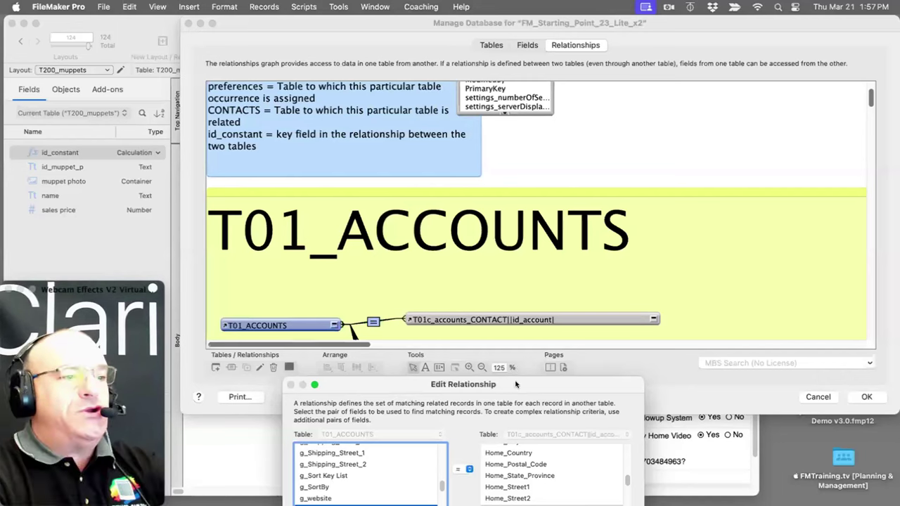
drag(515, 384, 508, 107)
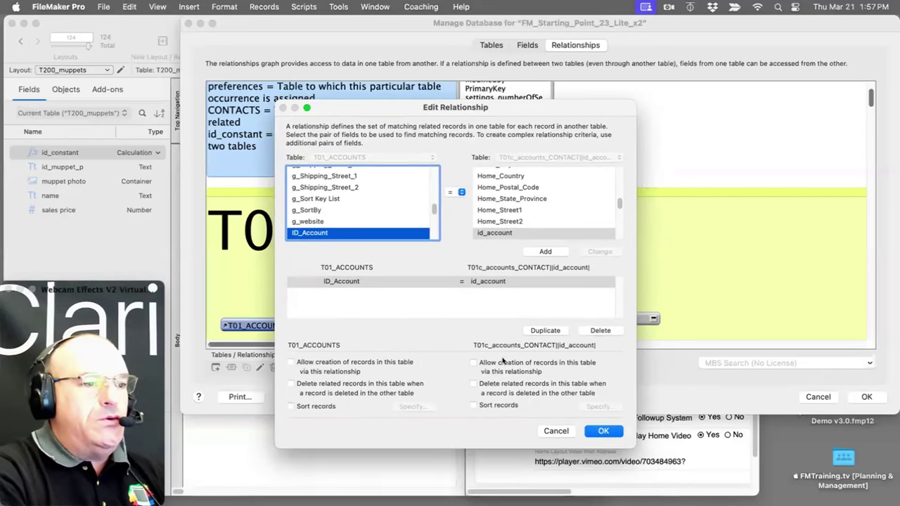
click(472, 362)
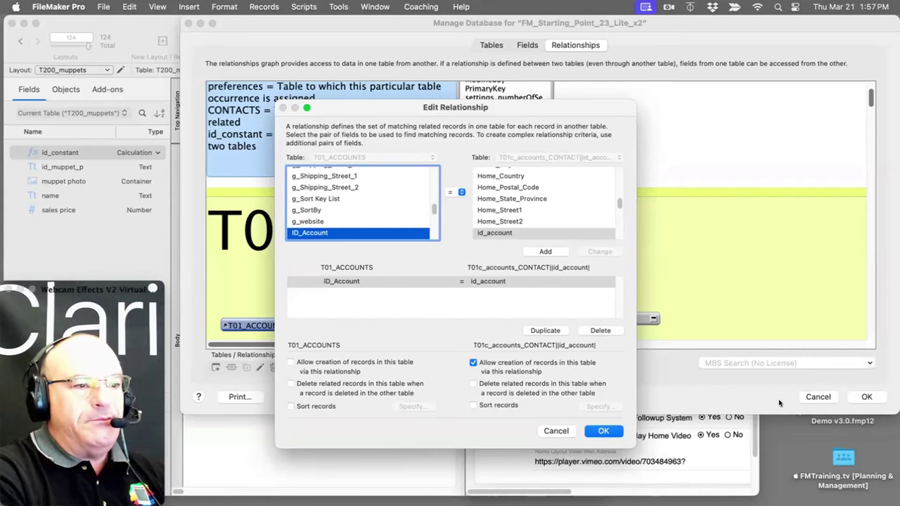
click(612, 429)
click(603, 430)
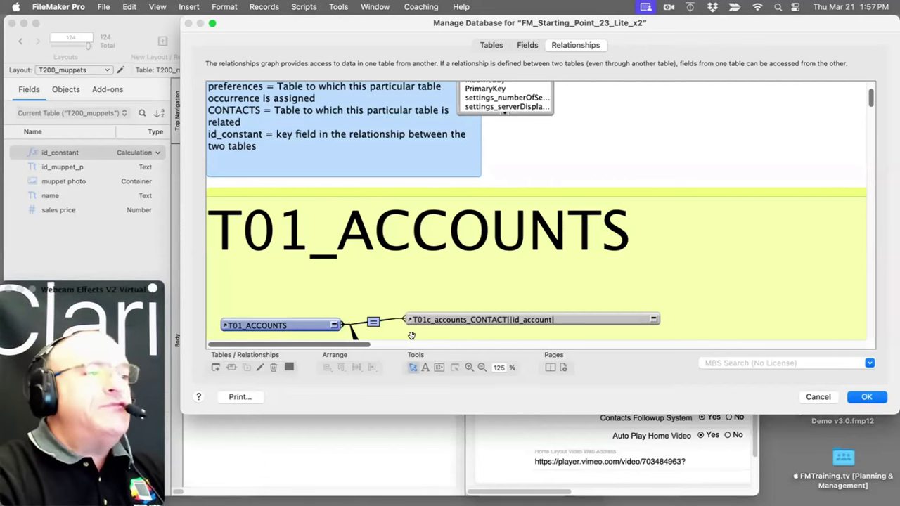
Review the relationship settings twice without changes, then close Manage Database.
double_click(374, 325)
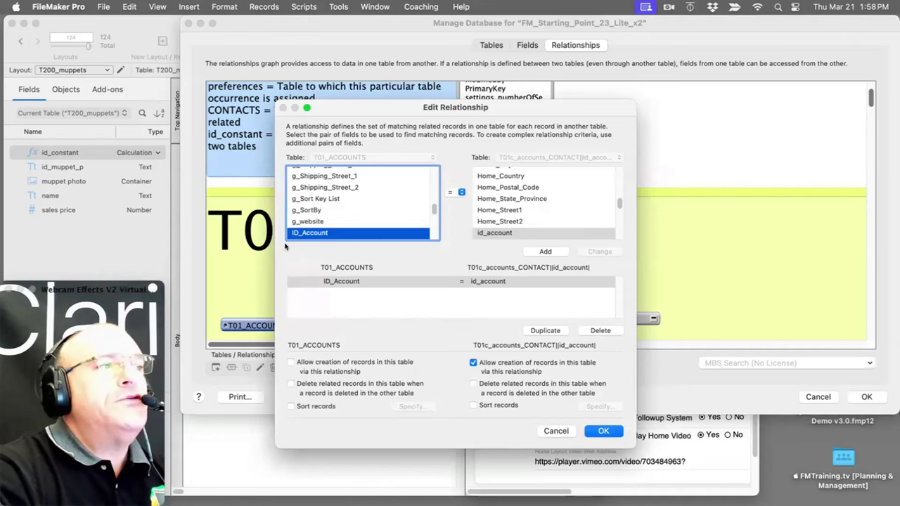
click(555, 432)
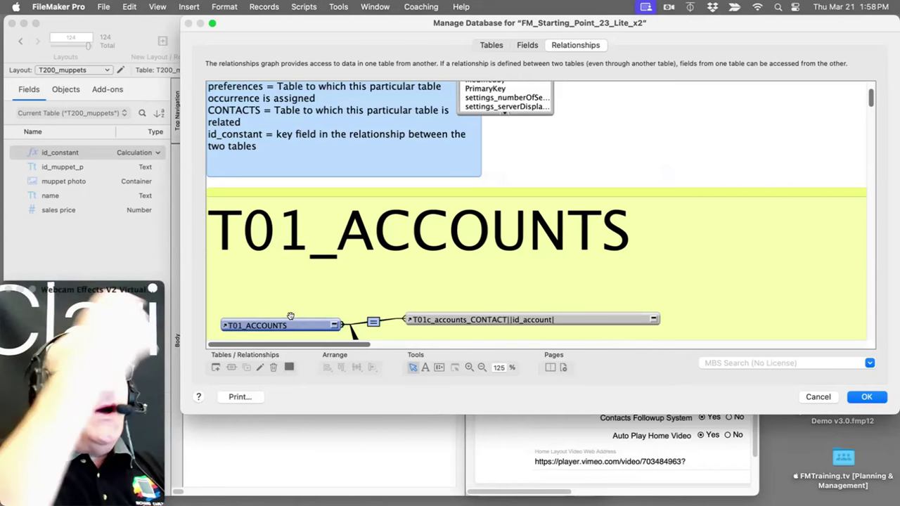
double_click(375, 323)
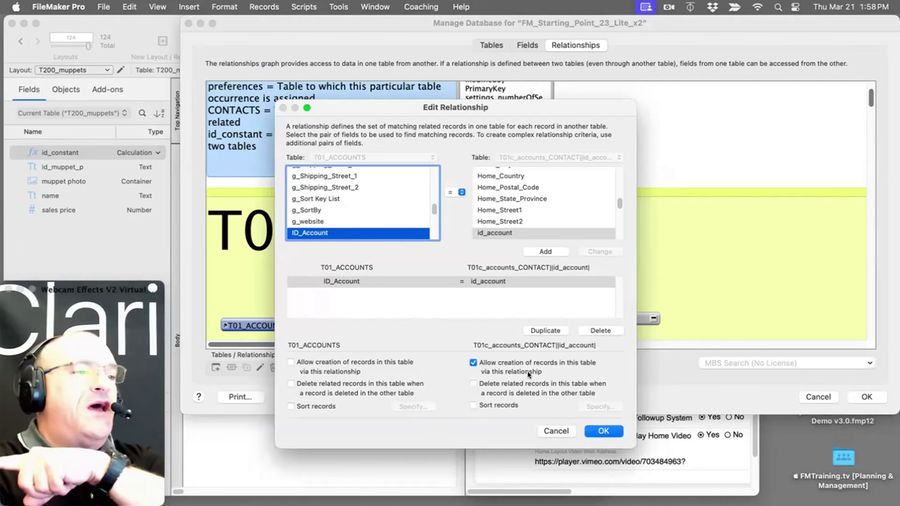
click(556, 431)
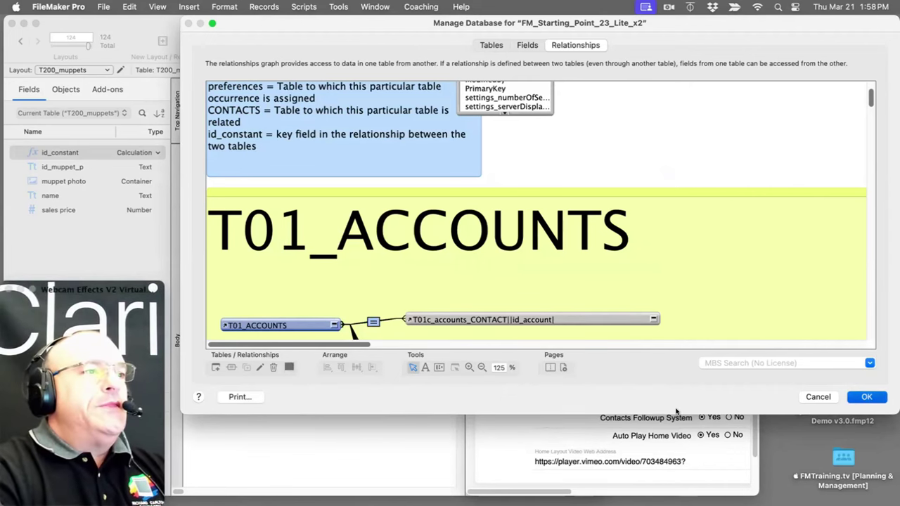
key(Return)
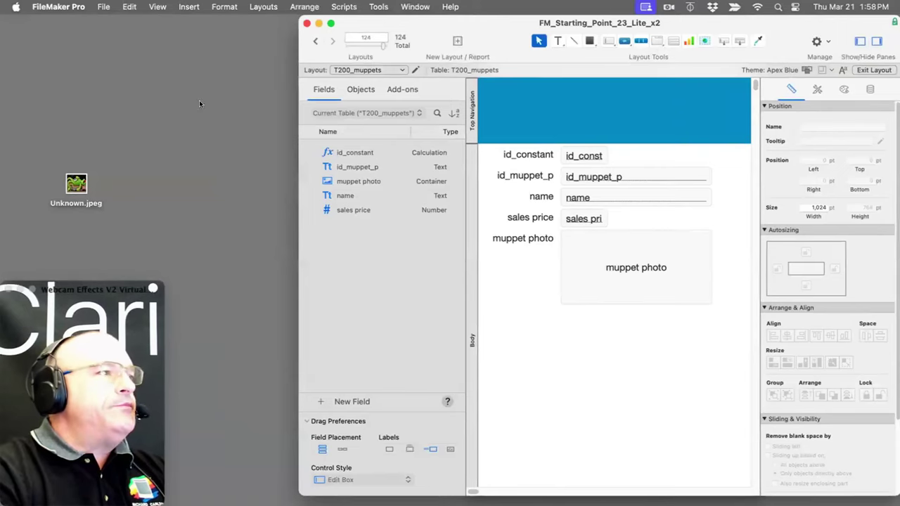
click(199, 100)
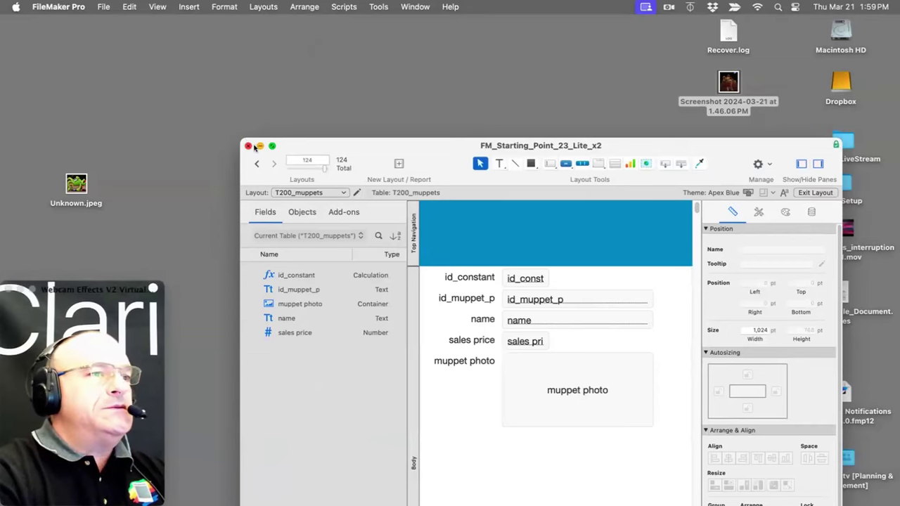
drag(421, 150, 278, 28)
click(248, 6)
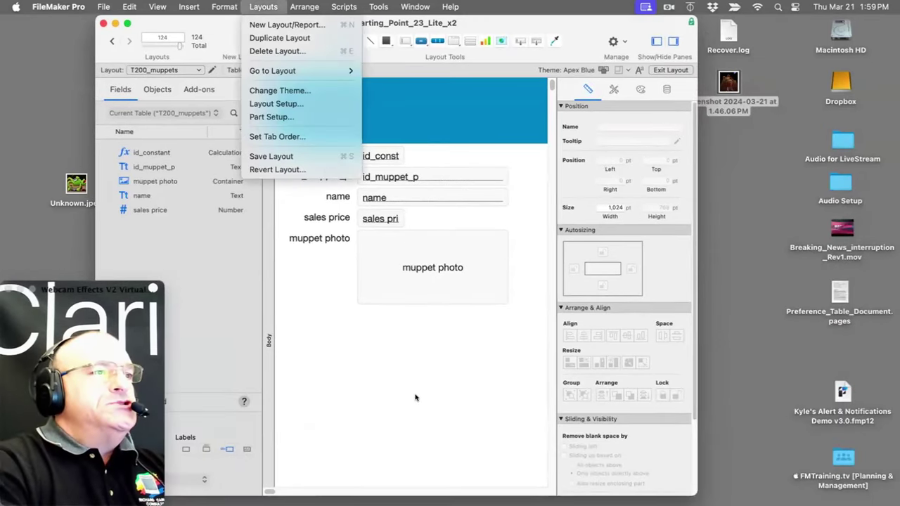
key(super+shift+d)
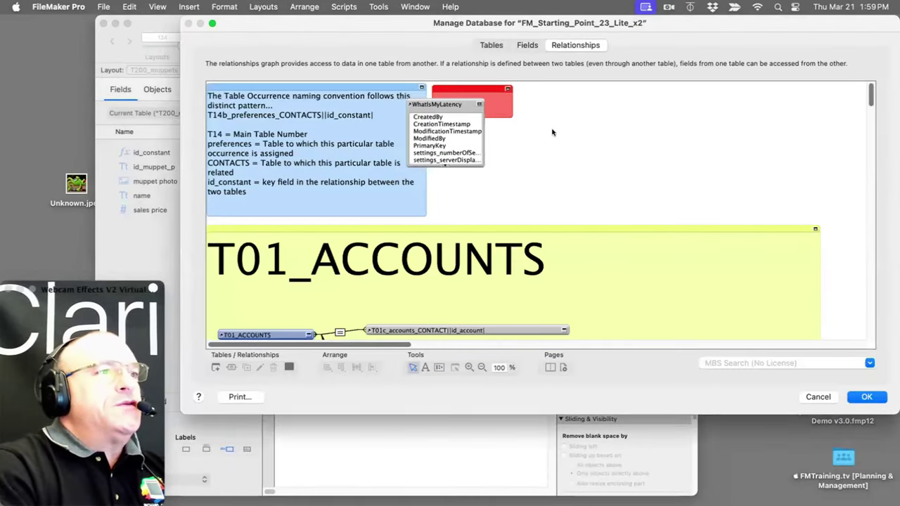
key(Return)
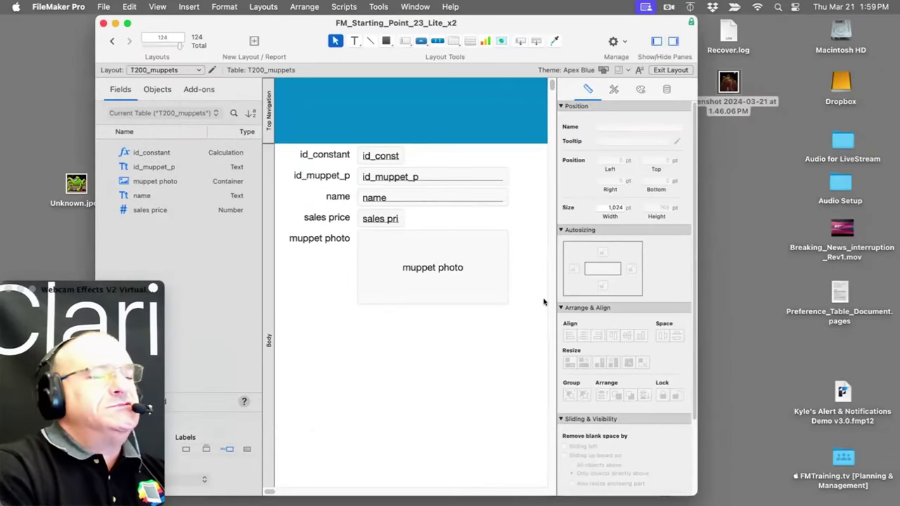
drag(476, 20, 493, 5)
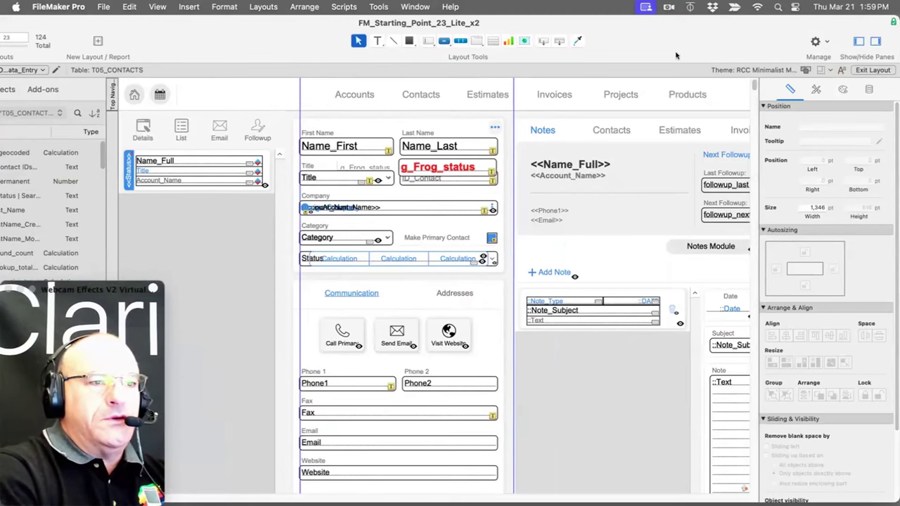
Show the Contacts tab, widen the window to full screen, and select the Contacts Module portal.
click(622, 132)
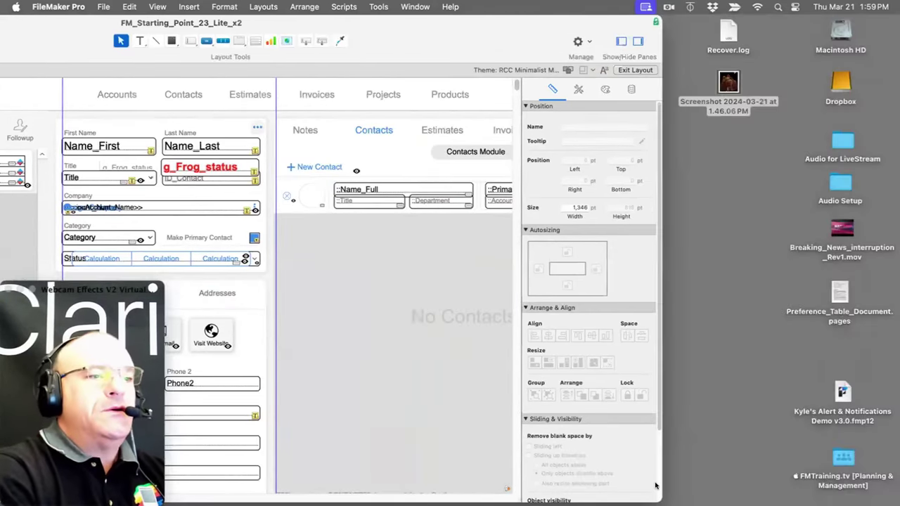
double_click(655, 485)
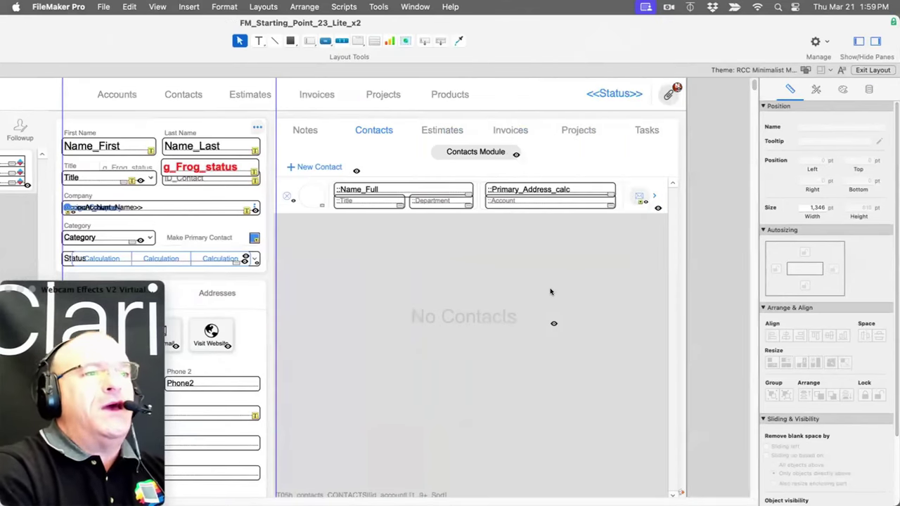
click(550, 292)
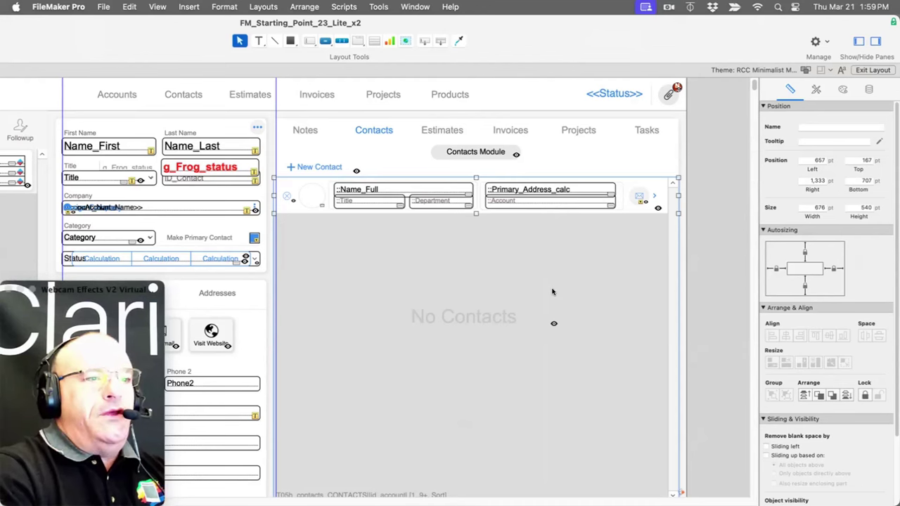
Review Portal Setup without changes, then Option-drag a copy of Name_Full above the portal.
double_click(552, 291)
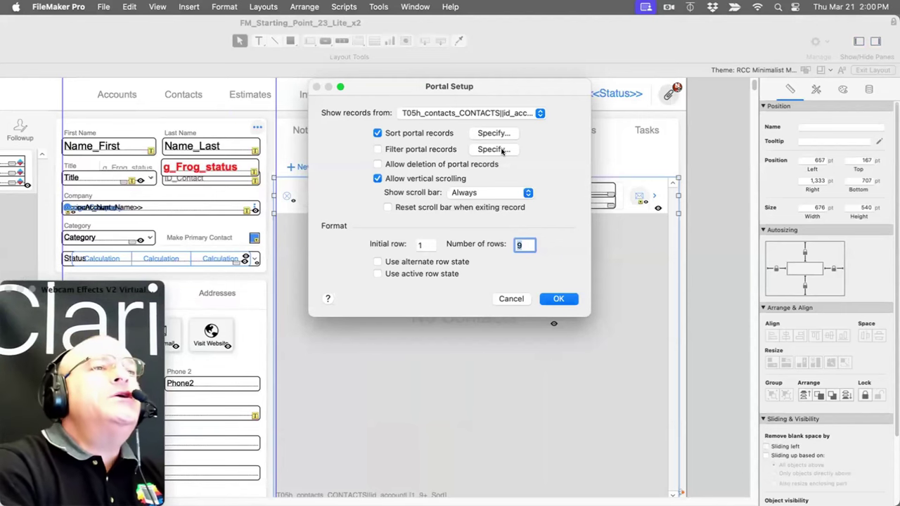
drag(519, 91, 533, 245)
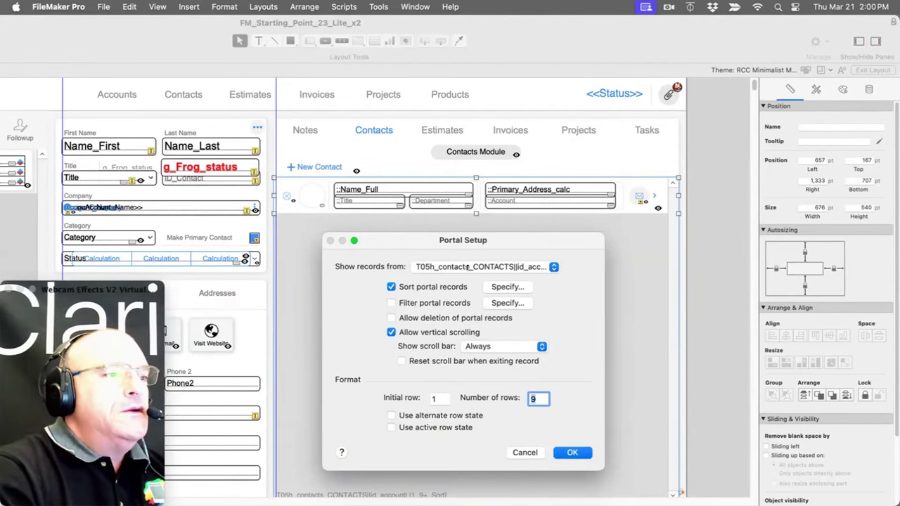
key(Escape)
drag(414, 189, 600, 151)
Set both the copied field and the portal row's name field to Name_First, then return to Browse mode.
double_click(601, 150)
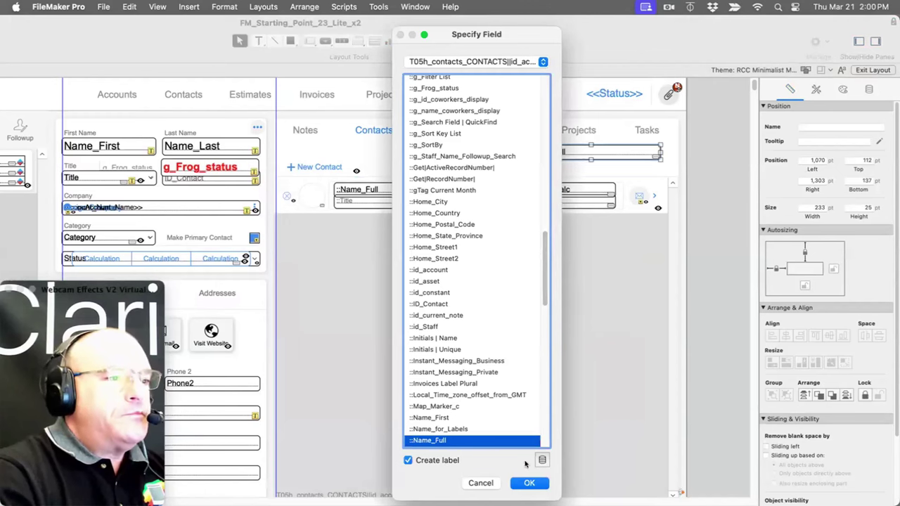
double_click(430, 417)
double_click(399, 190)
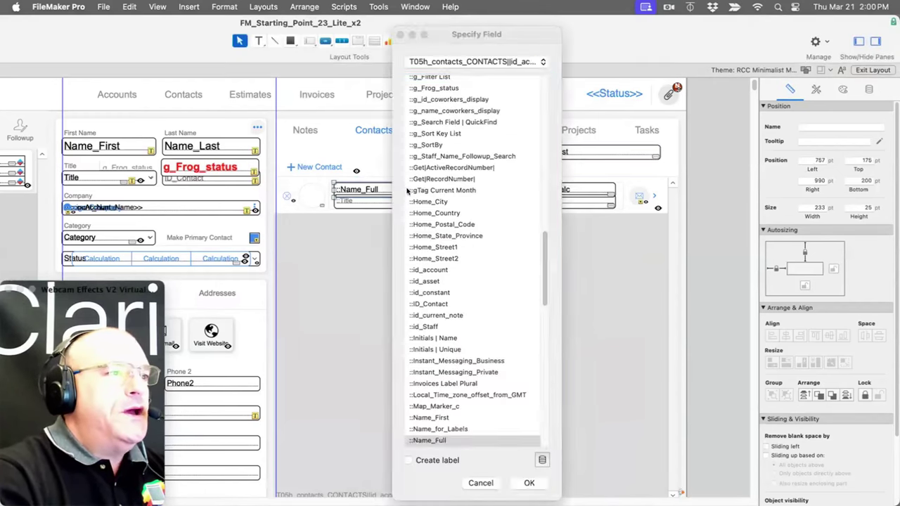
double_click(455, 420)
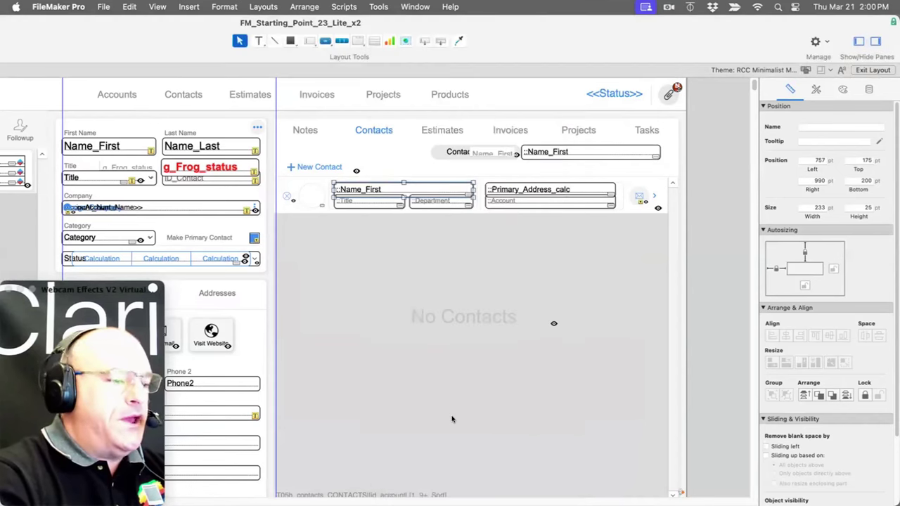
key(super+b)
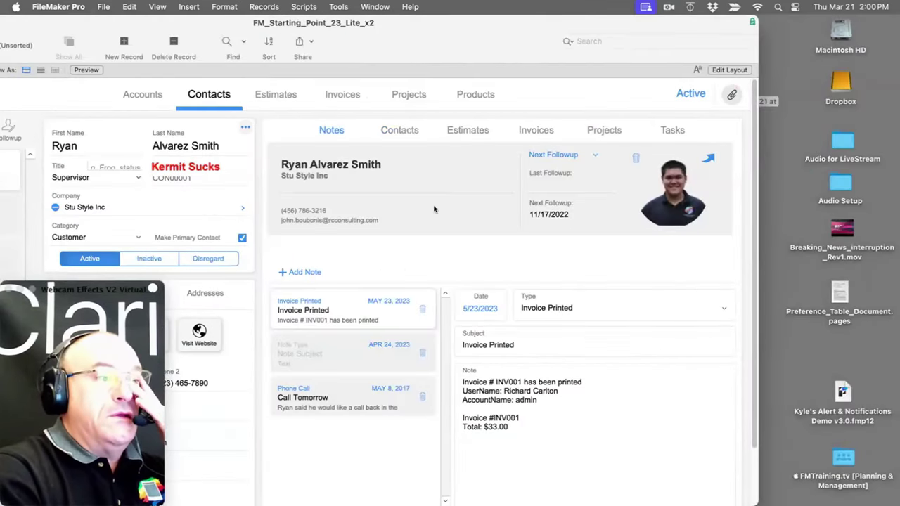
On the Contacts tab, create a new record and commit its first name New Contact.
click(400, 130)
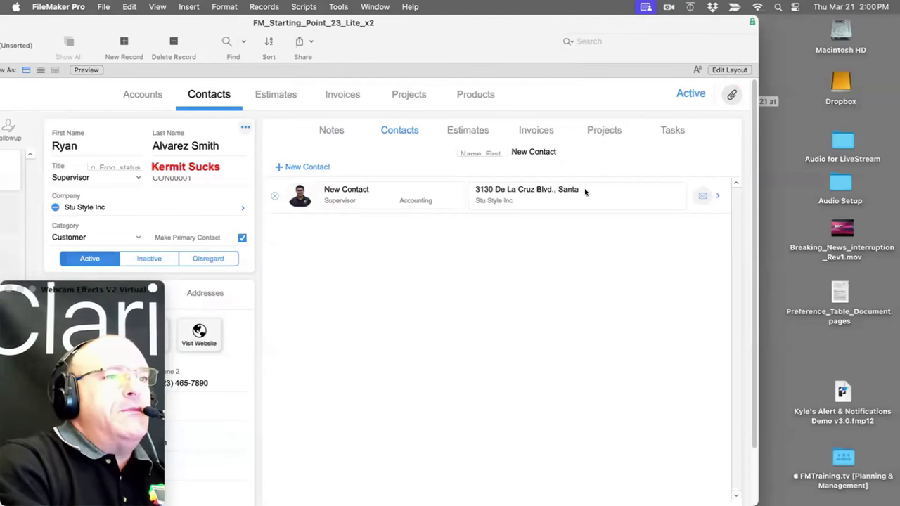
key(super+n)
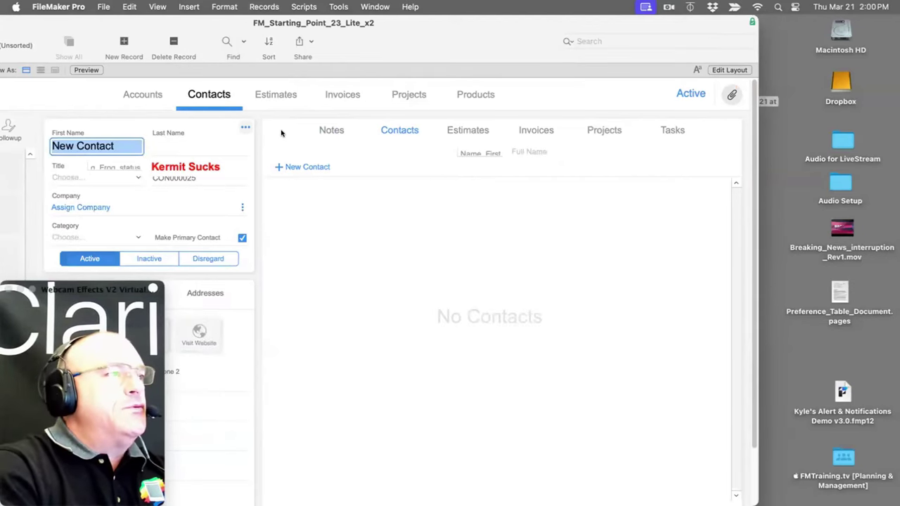
click(351, 178)
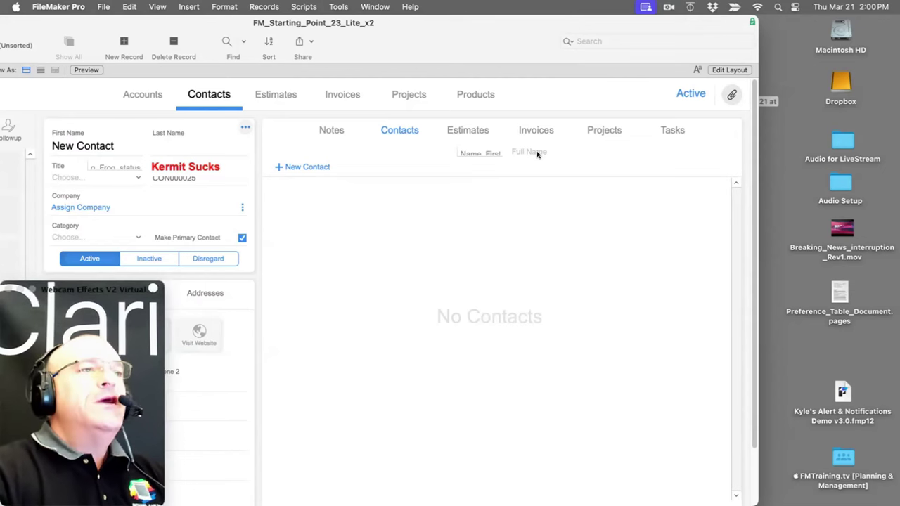
Go to the first record and replace the first portal row's name with a new first name.
double_click(100, 30)
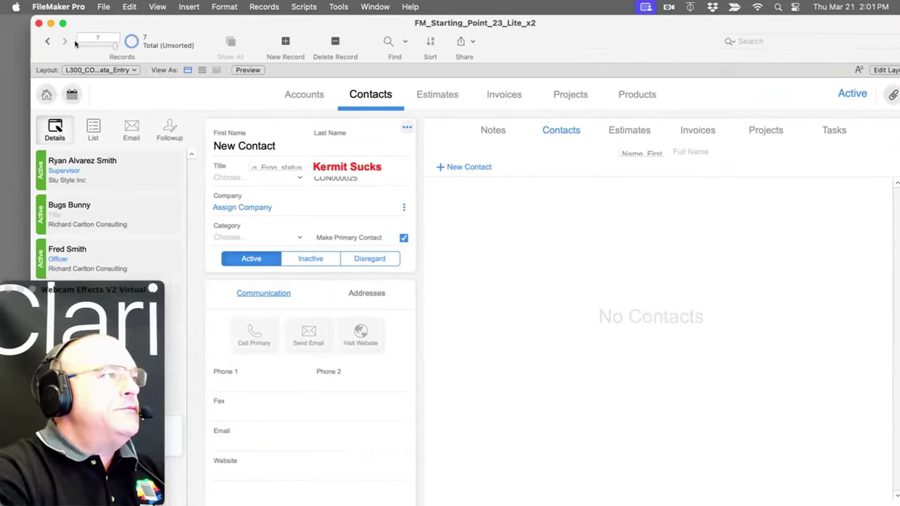
drag(113, 45, 59, 46)
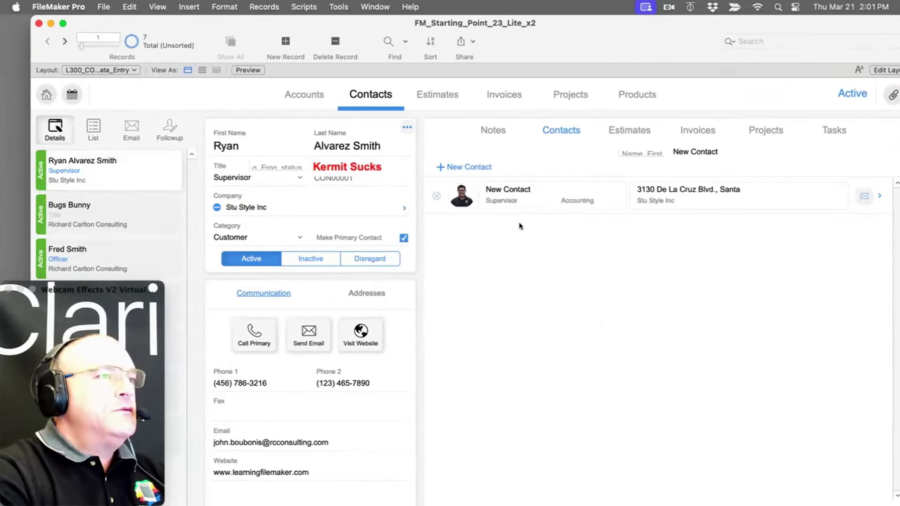
click(501, 188)
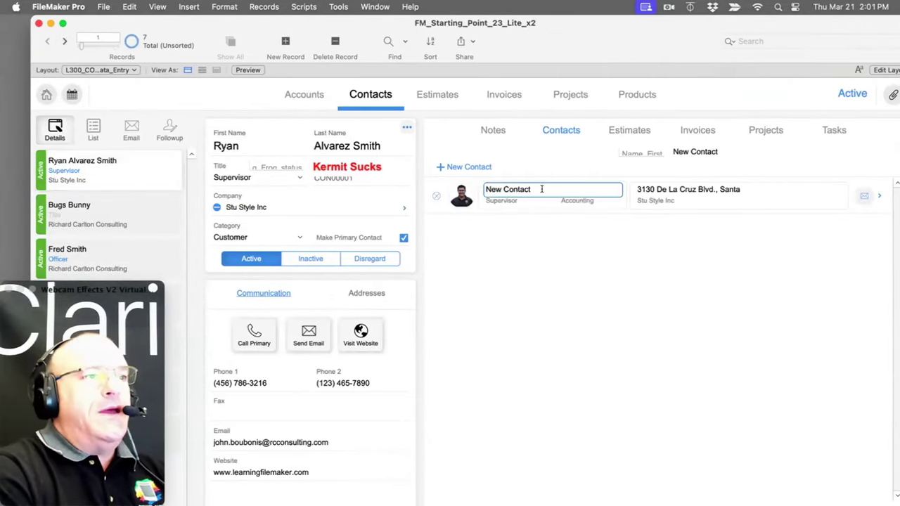
key(super+a)
text(Fred)
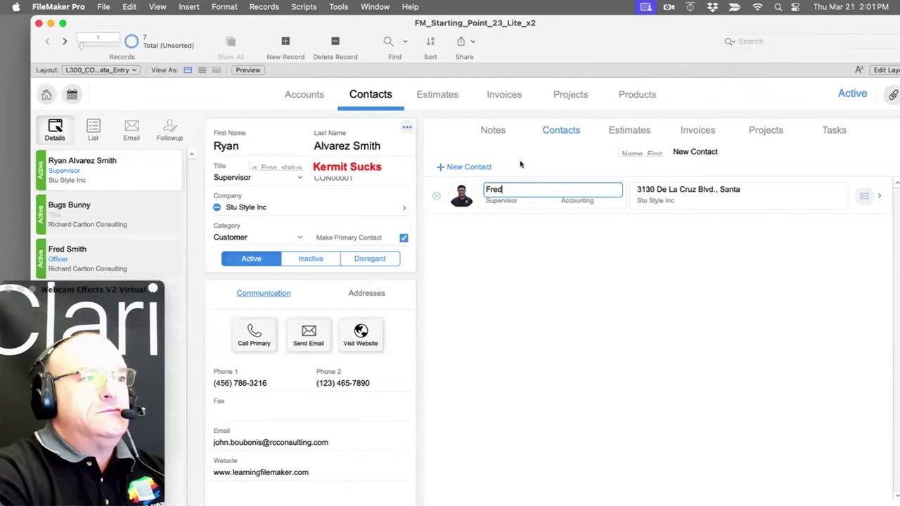
click(520, 167)
Add a second related contact row with another first name, then switch to Layout mode.
click(467, 167)
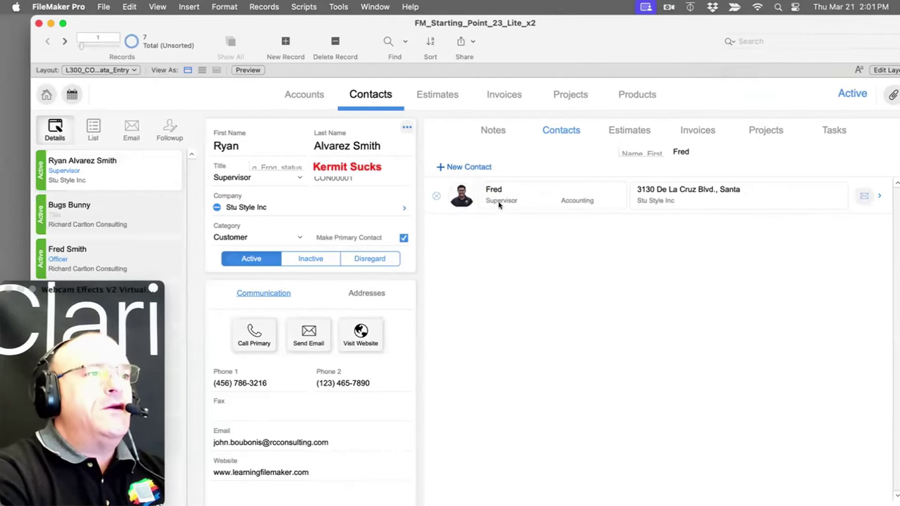
click(510, 225)
key(super+a)
text(Sally)
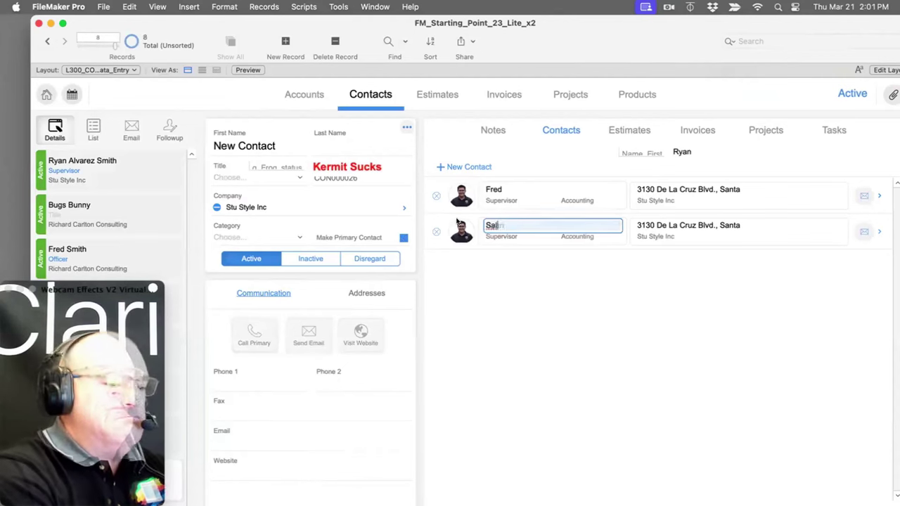
click(524, 284)
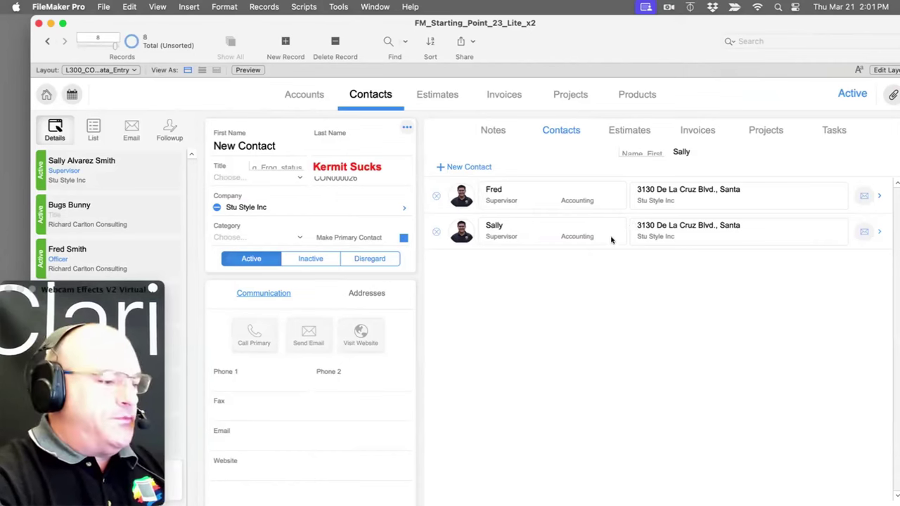
key(super+l)
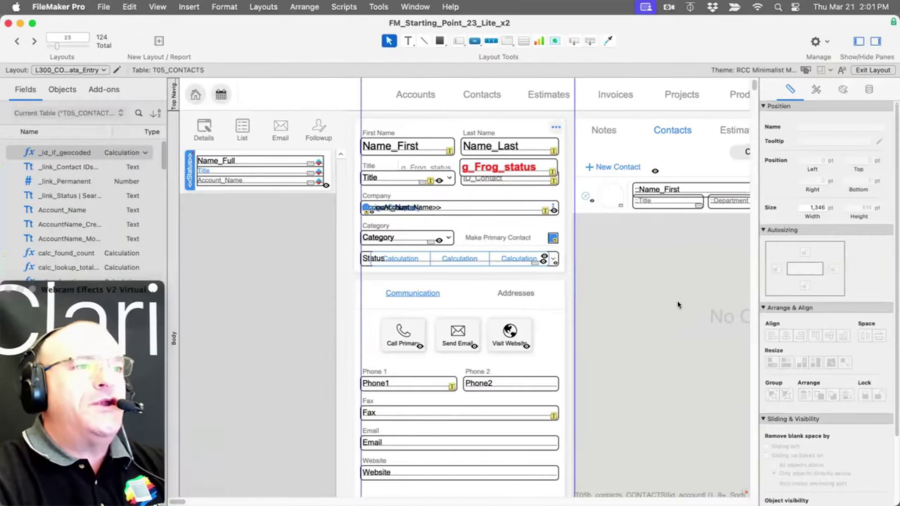
Confirm Portal Setup, then view the Contacts tab in Browse mode with the two rows swapped.
double_click(679, 304)
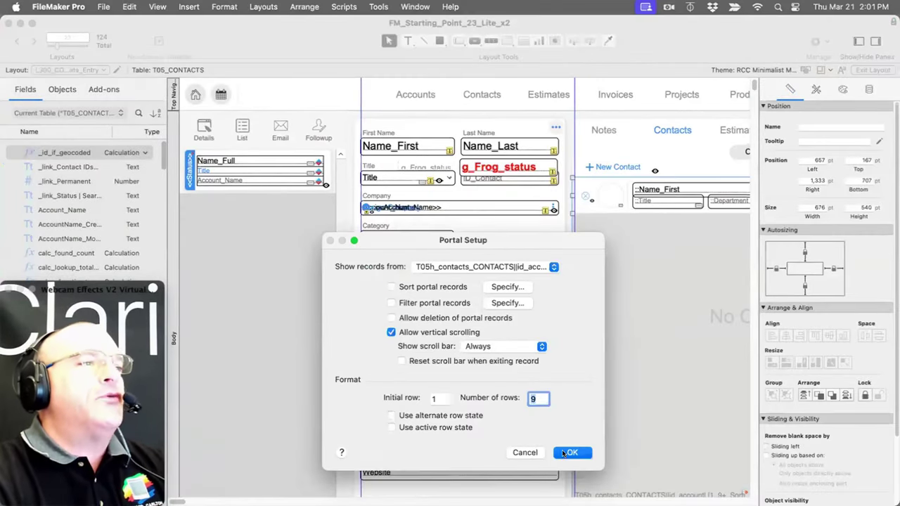
click(571, 452)
key(super+b)
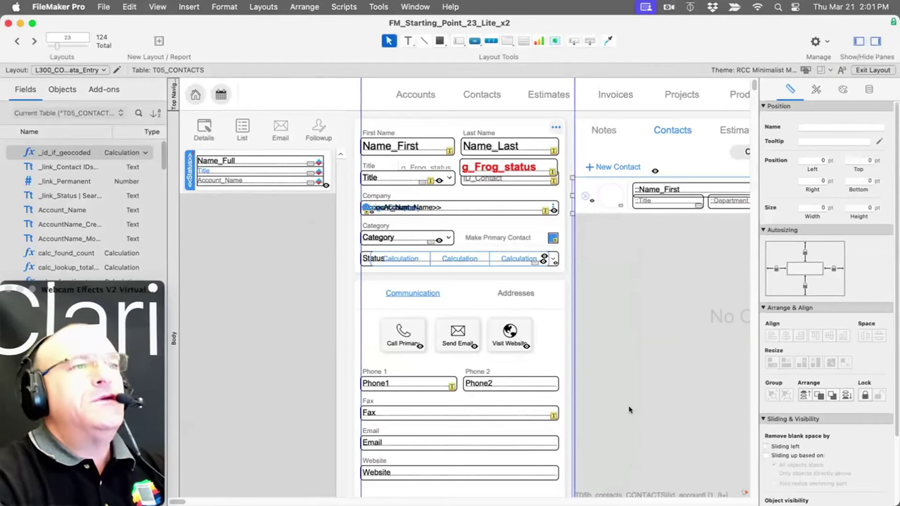
click(542, 131)
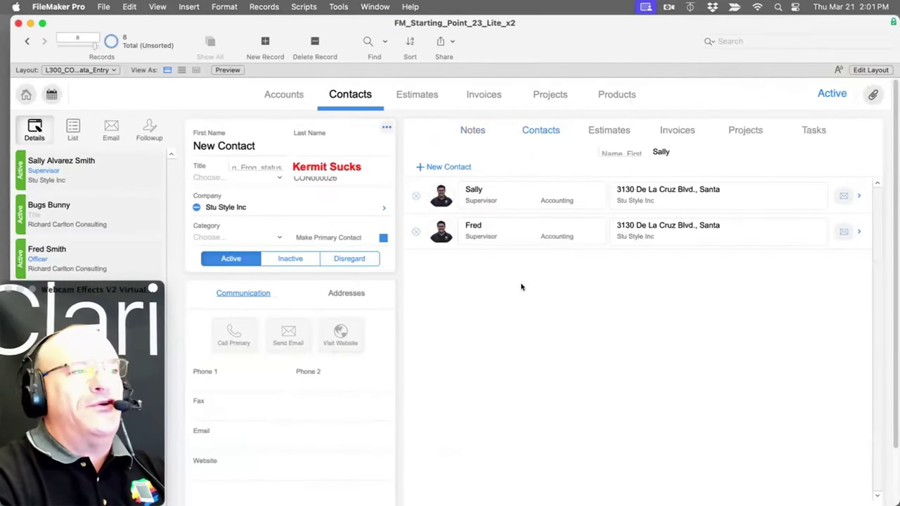
Add a third portal row with a contact's full first and last name, then move the window lower.
click(446, 167)
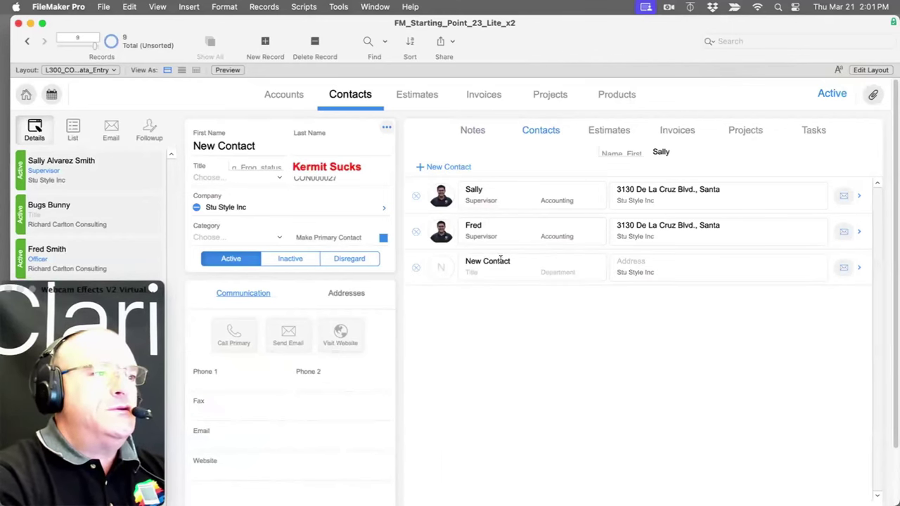
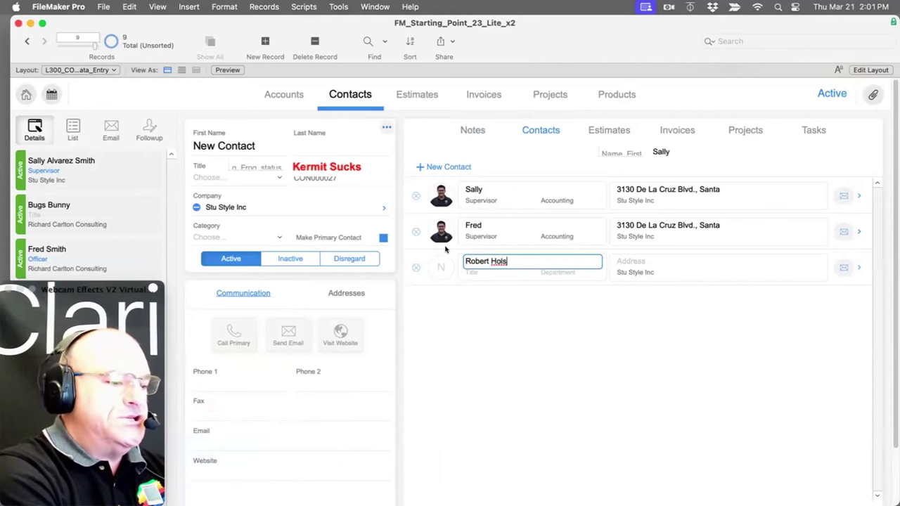
click(524, 354)
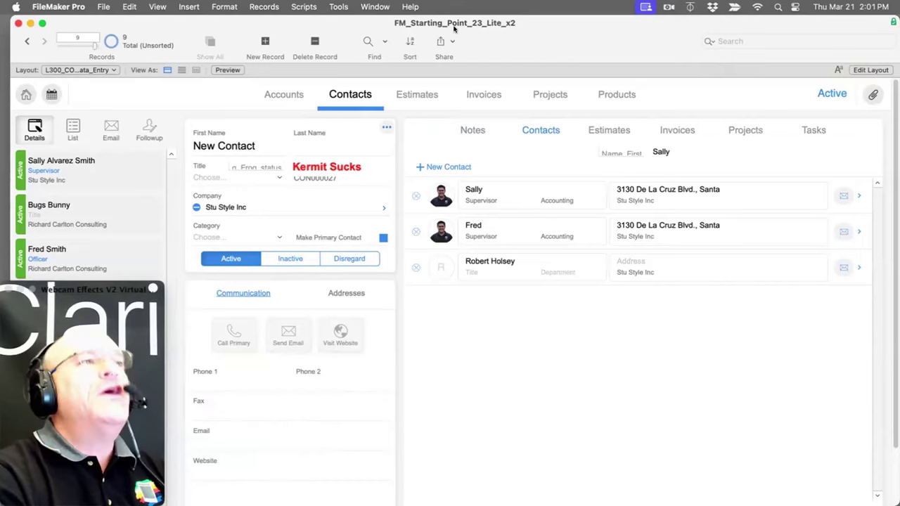
drag(454, 24, 445, 246)
Verify the T01_ACCOUNTS–T01c_accounts_CONTACT relationship allows creating contact records via ID_Account = id_account.
key(super+shift+d)
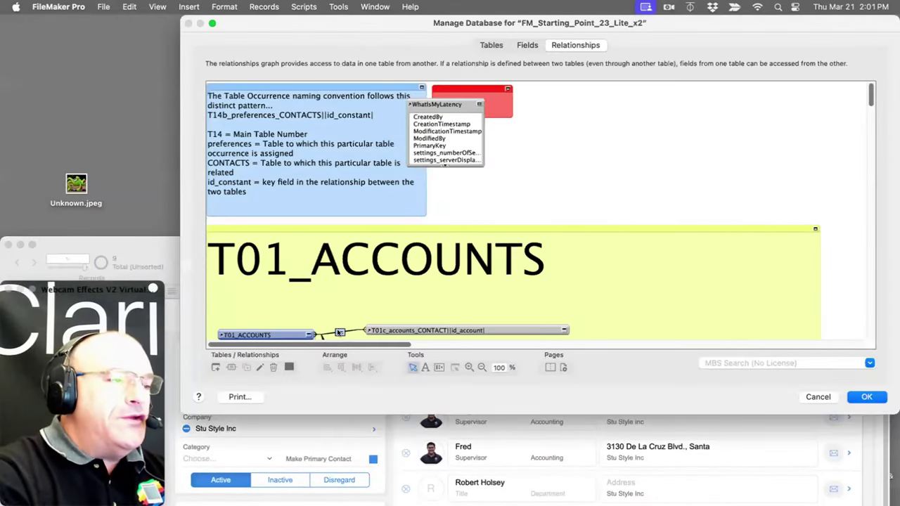
double_click(340, 333)
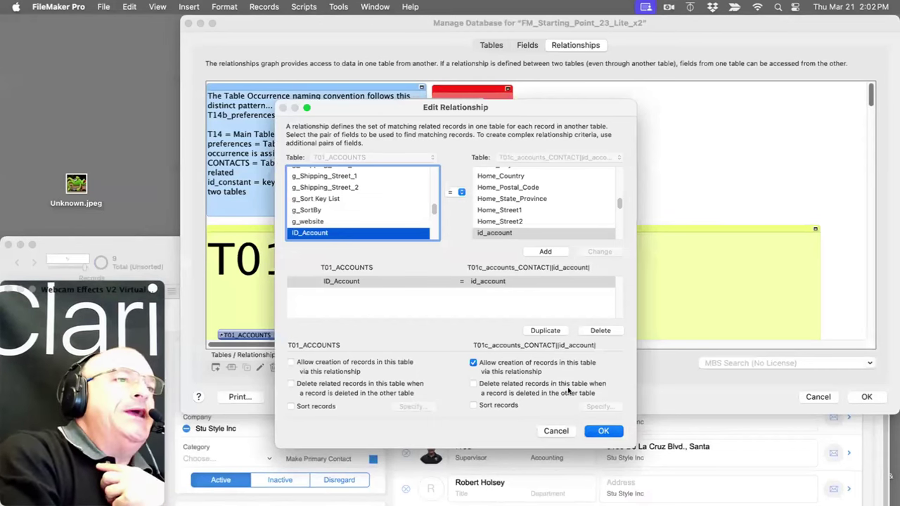
click(604, 431)
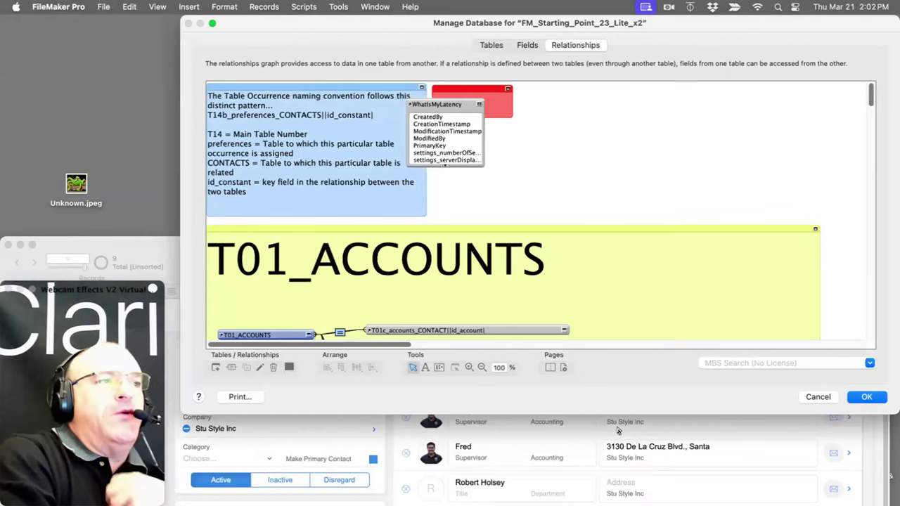